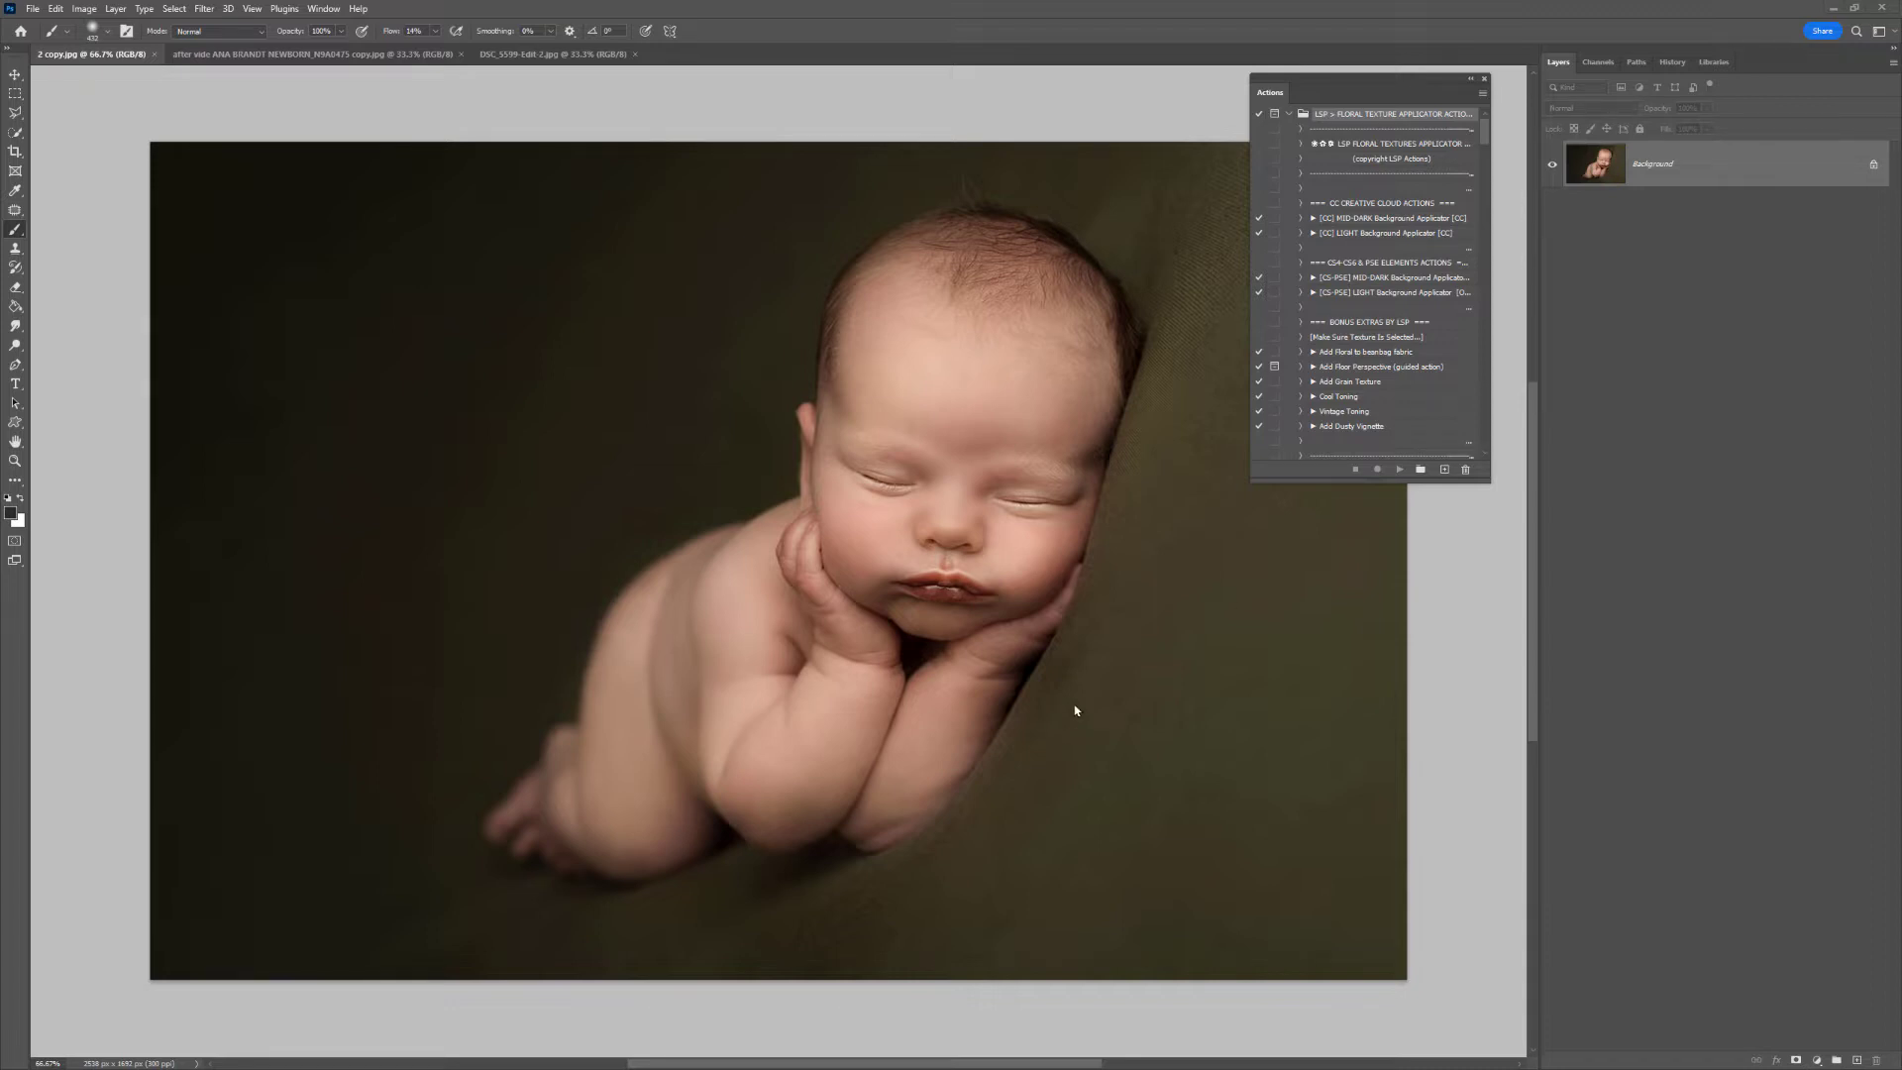
Step: Reposition the Actions panel, switch it to button mode and narrow it to a single column of actions
drag(1265, 99, 1303, 97)
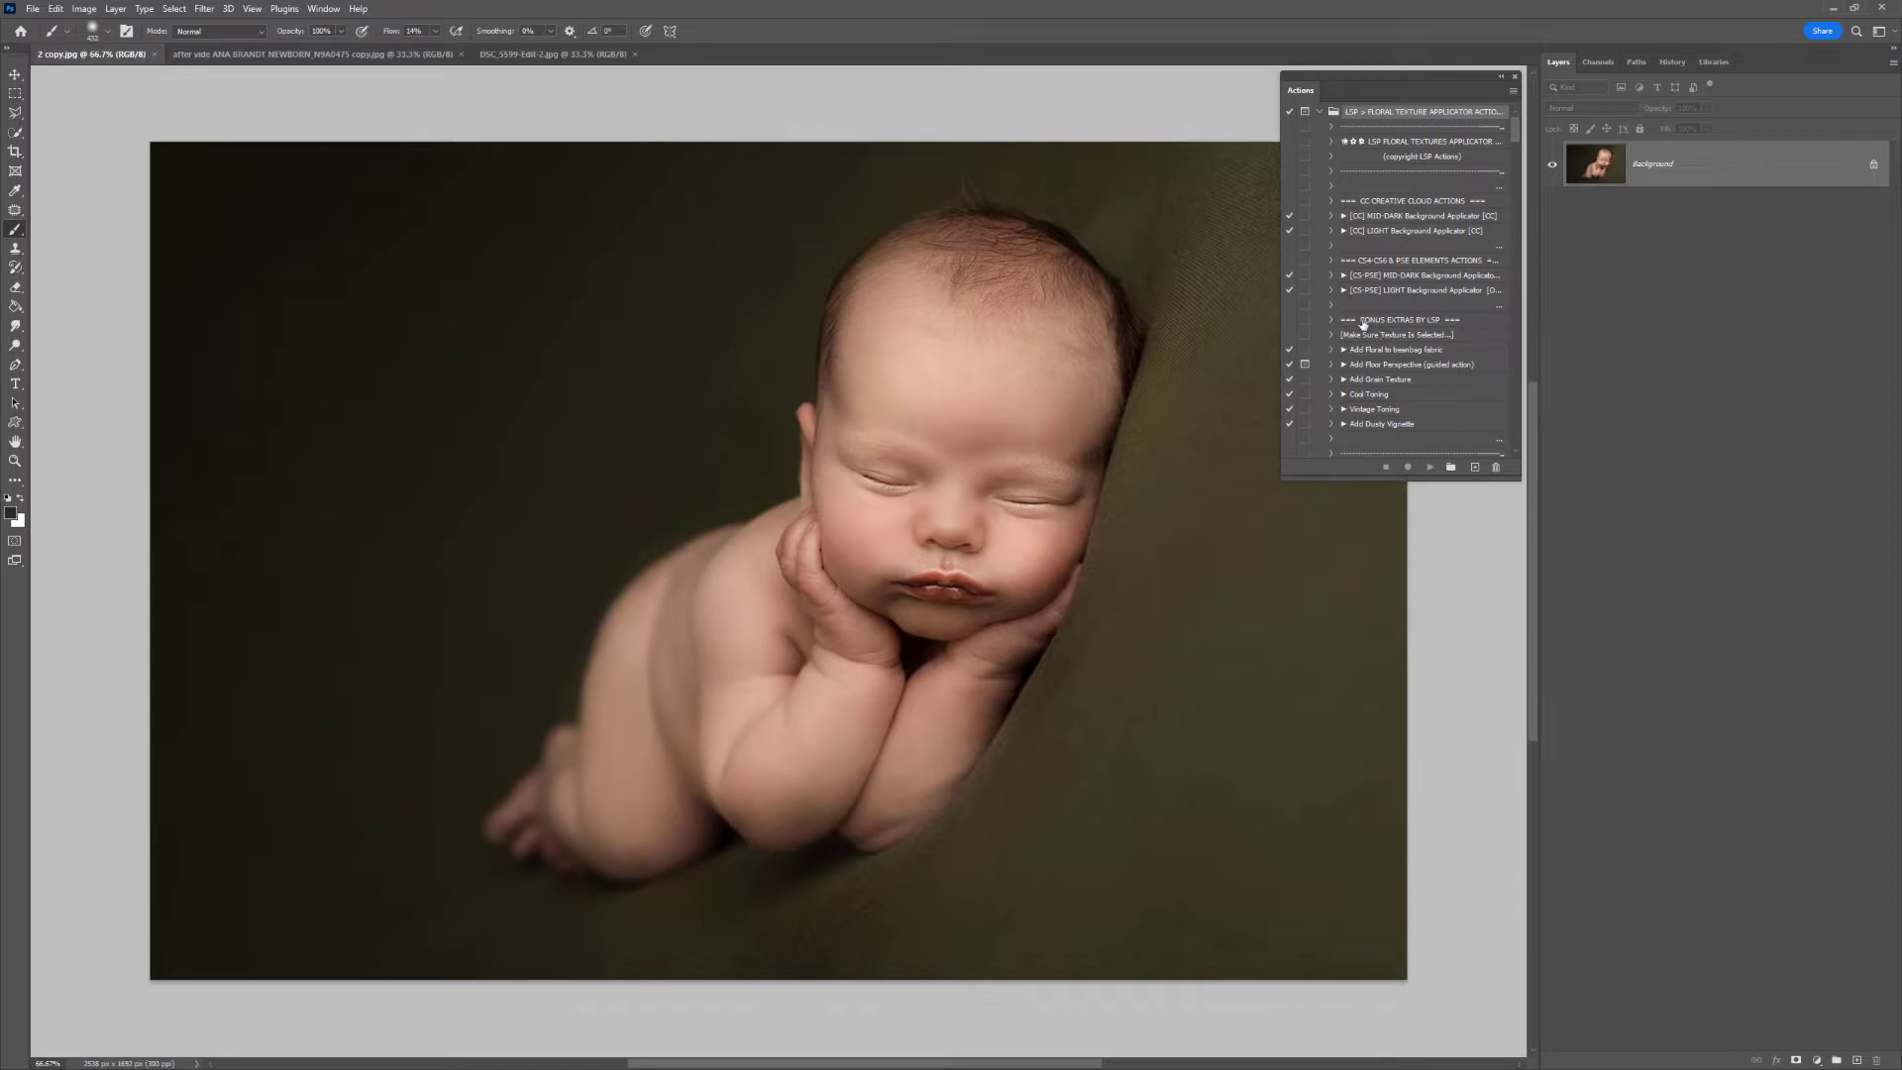
click(1399, 321)
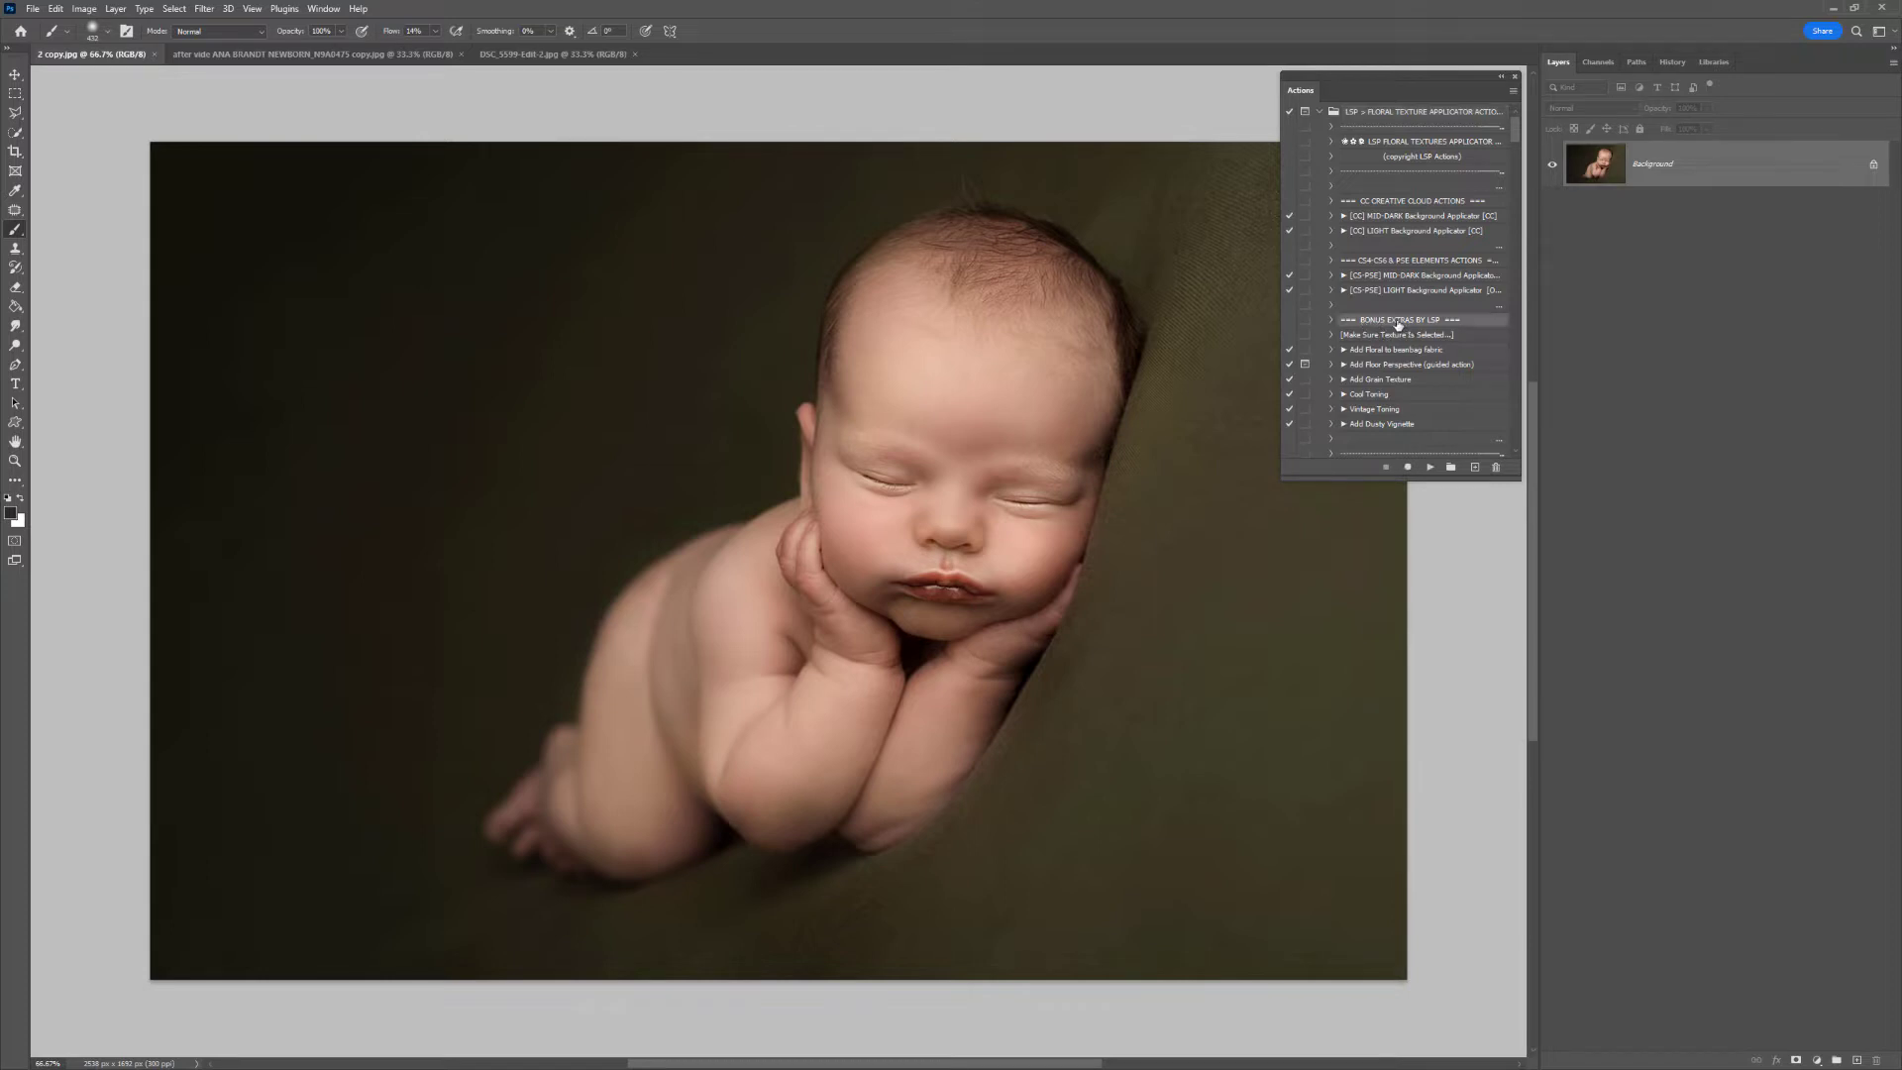
click(1376, 350)
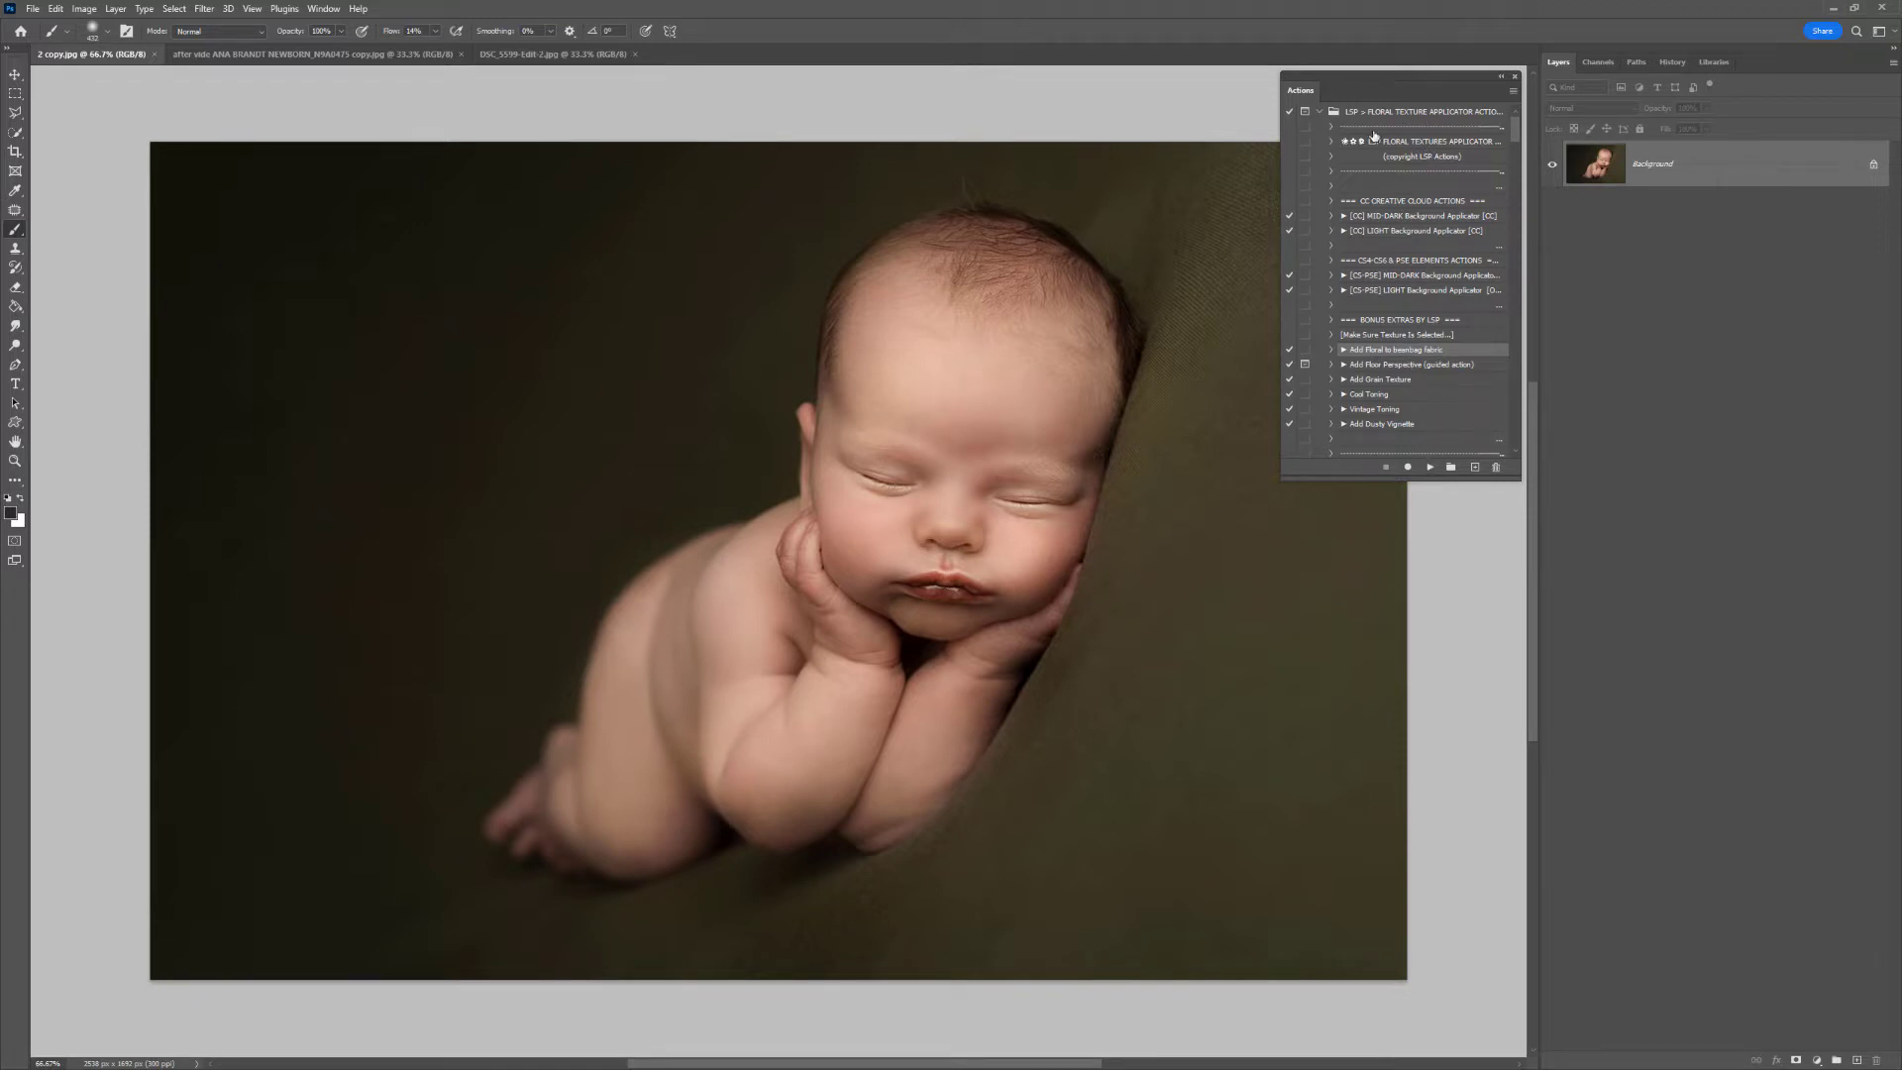
click(1513, 92)
click(1550, 103)
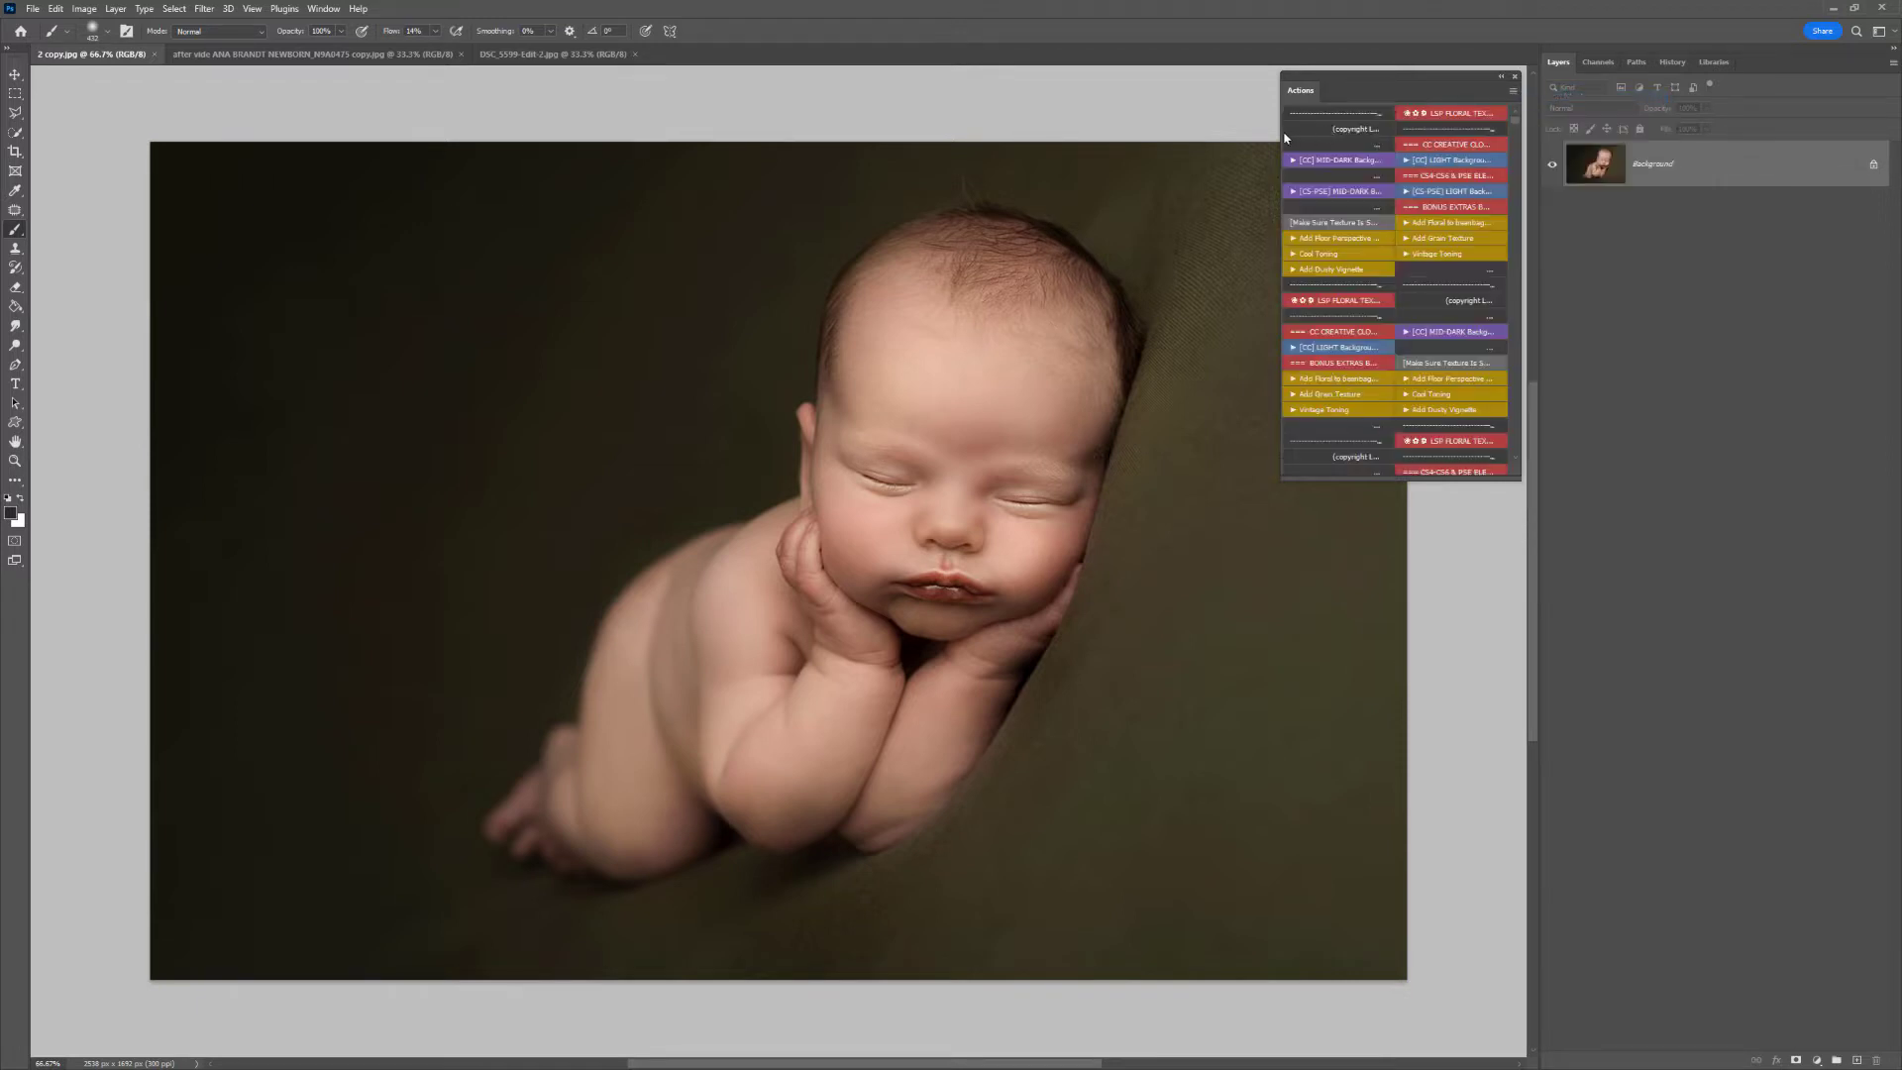
drag(1278, 130, 1303, 129)
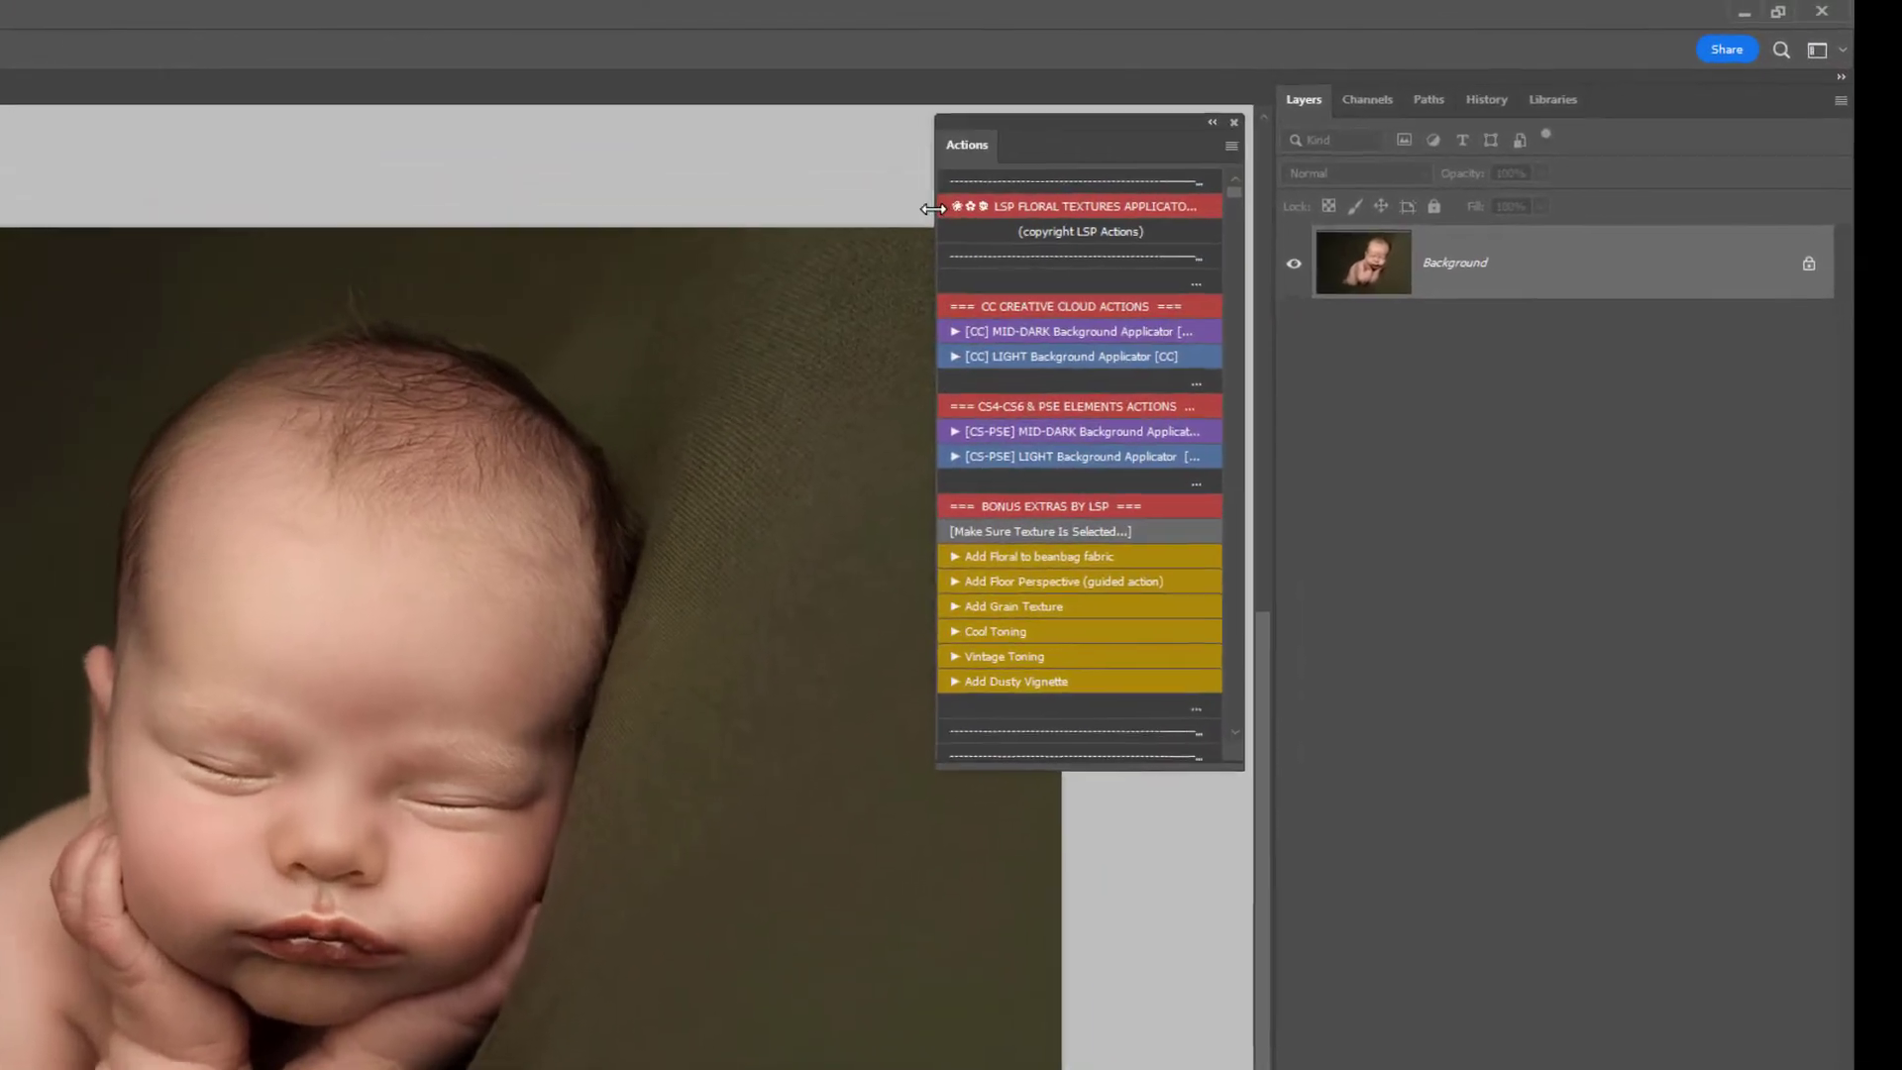
Step: Run the "Add Floral to beanbag fabric" action and place LSP_FLORAL_Fleur.jpg as its texture
click(1060, 558)
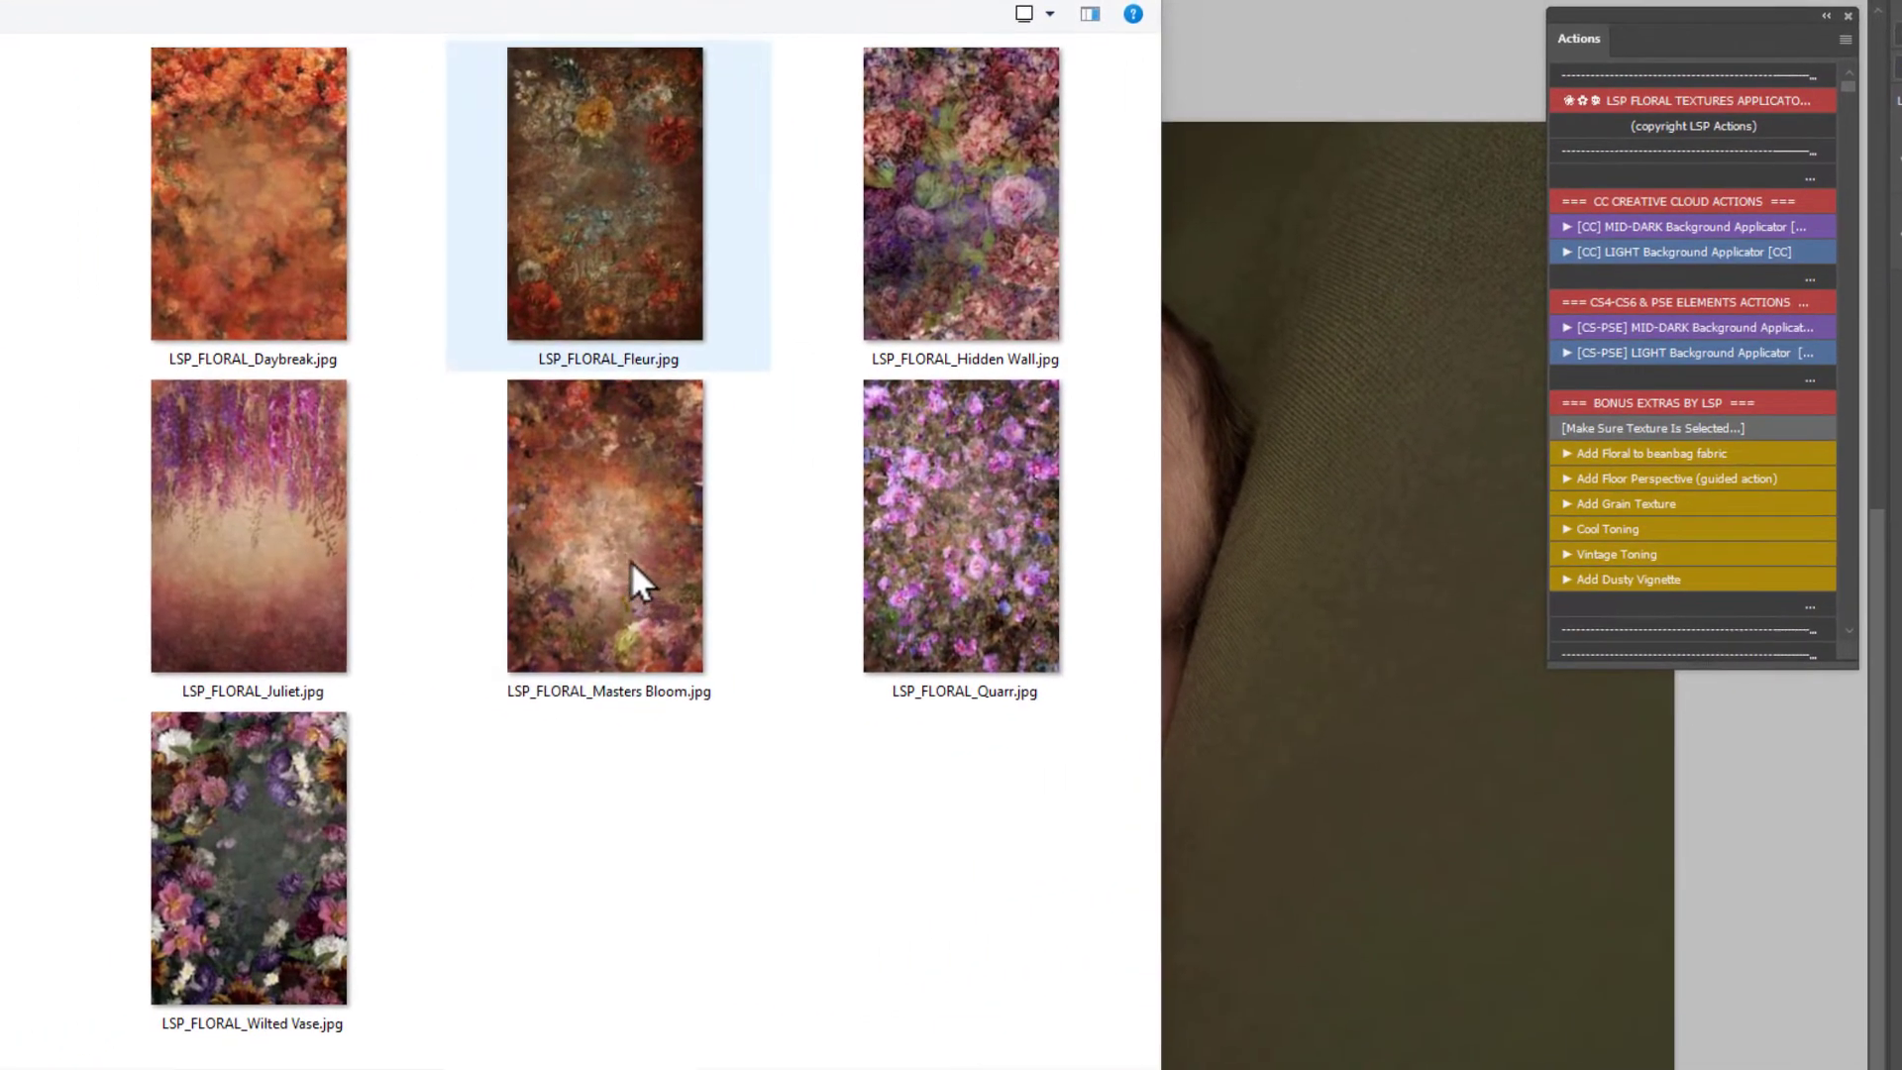
click(631, 562)
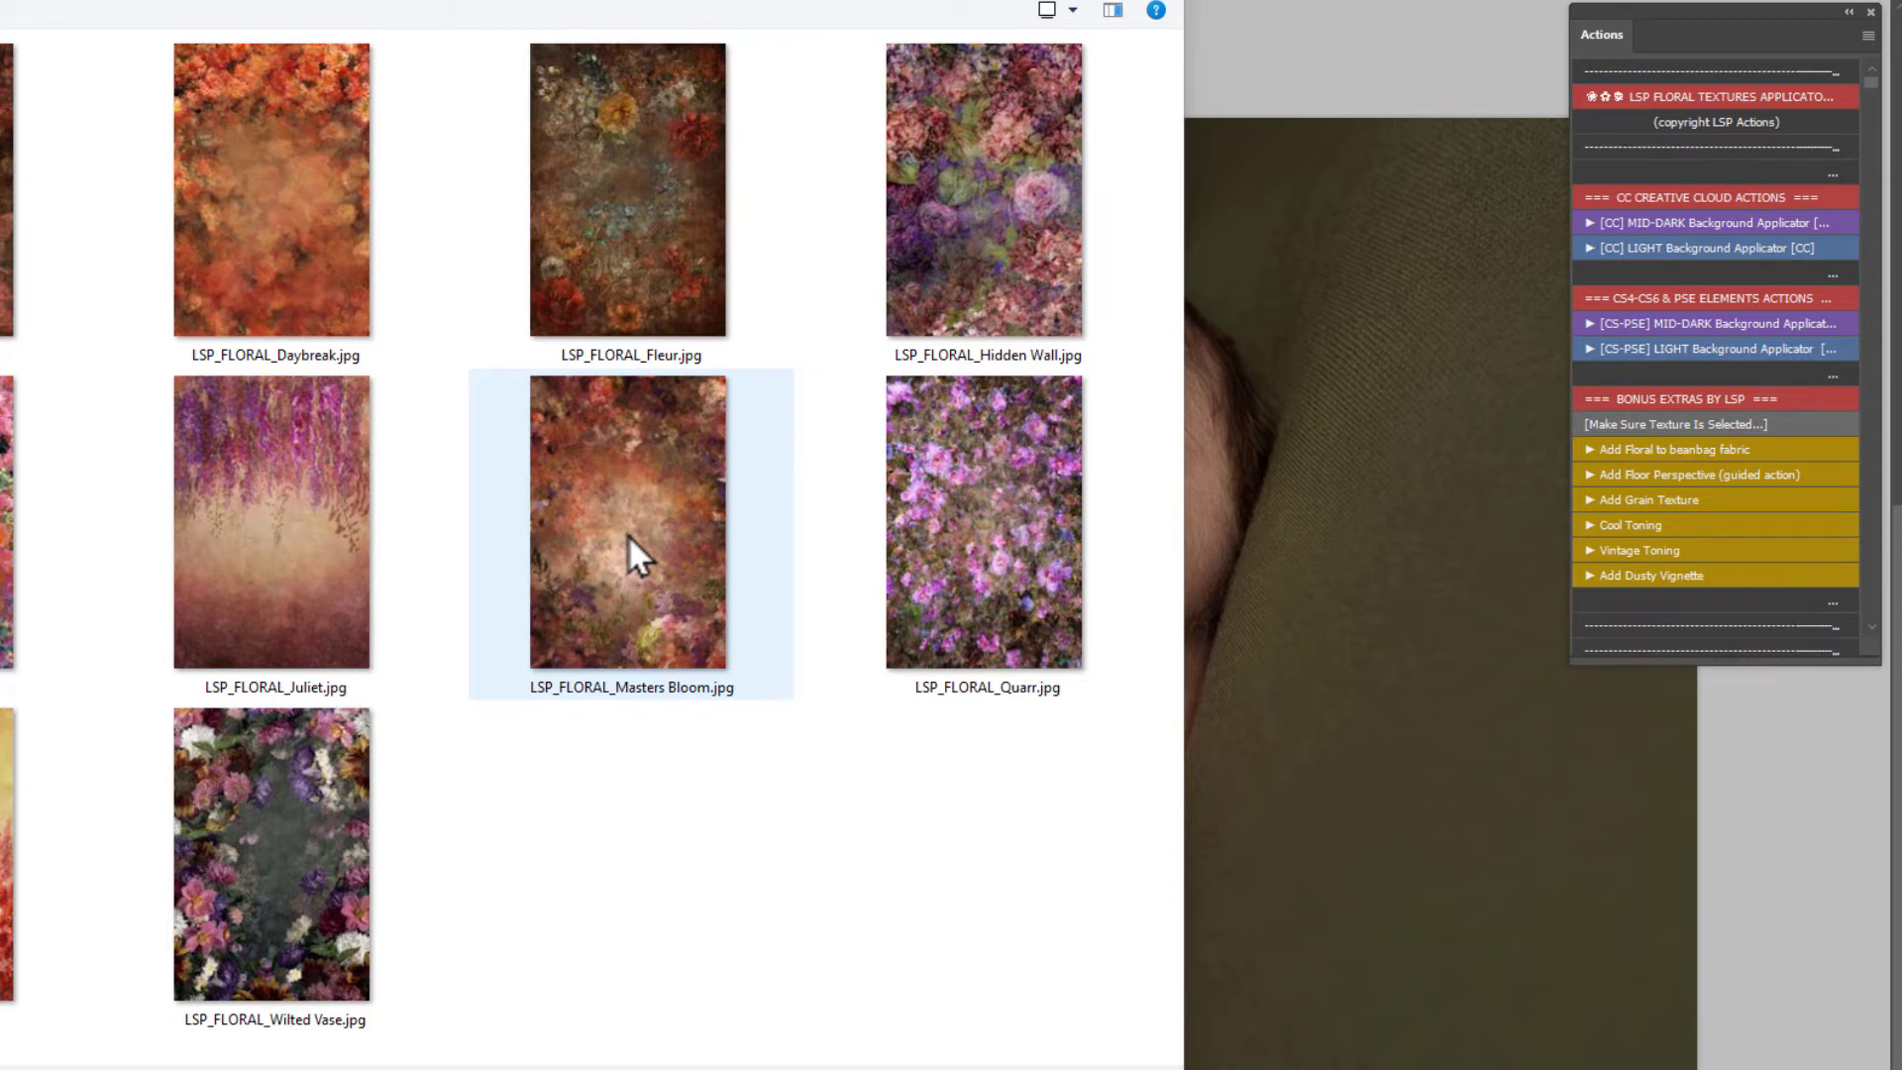
click(628, 535)
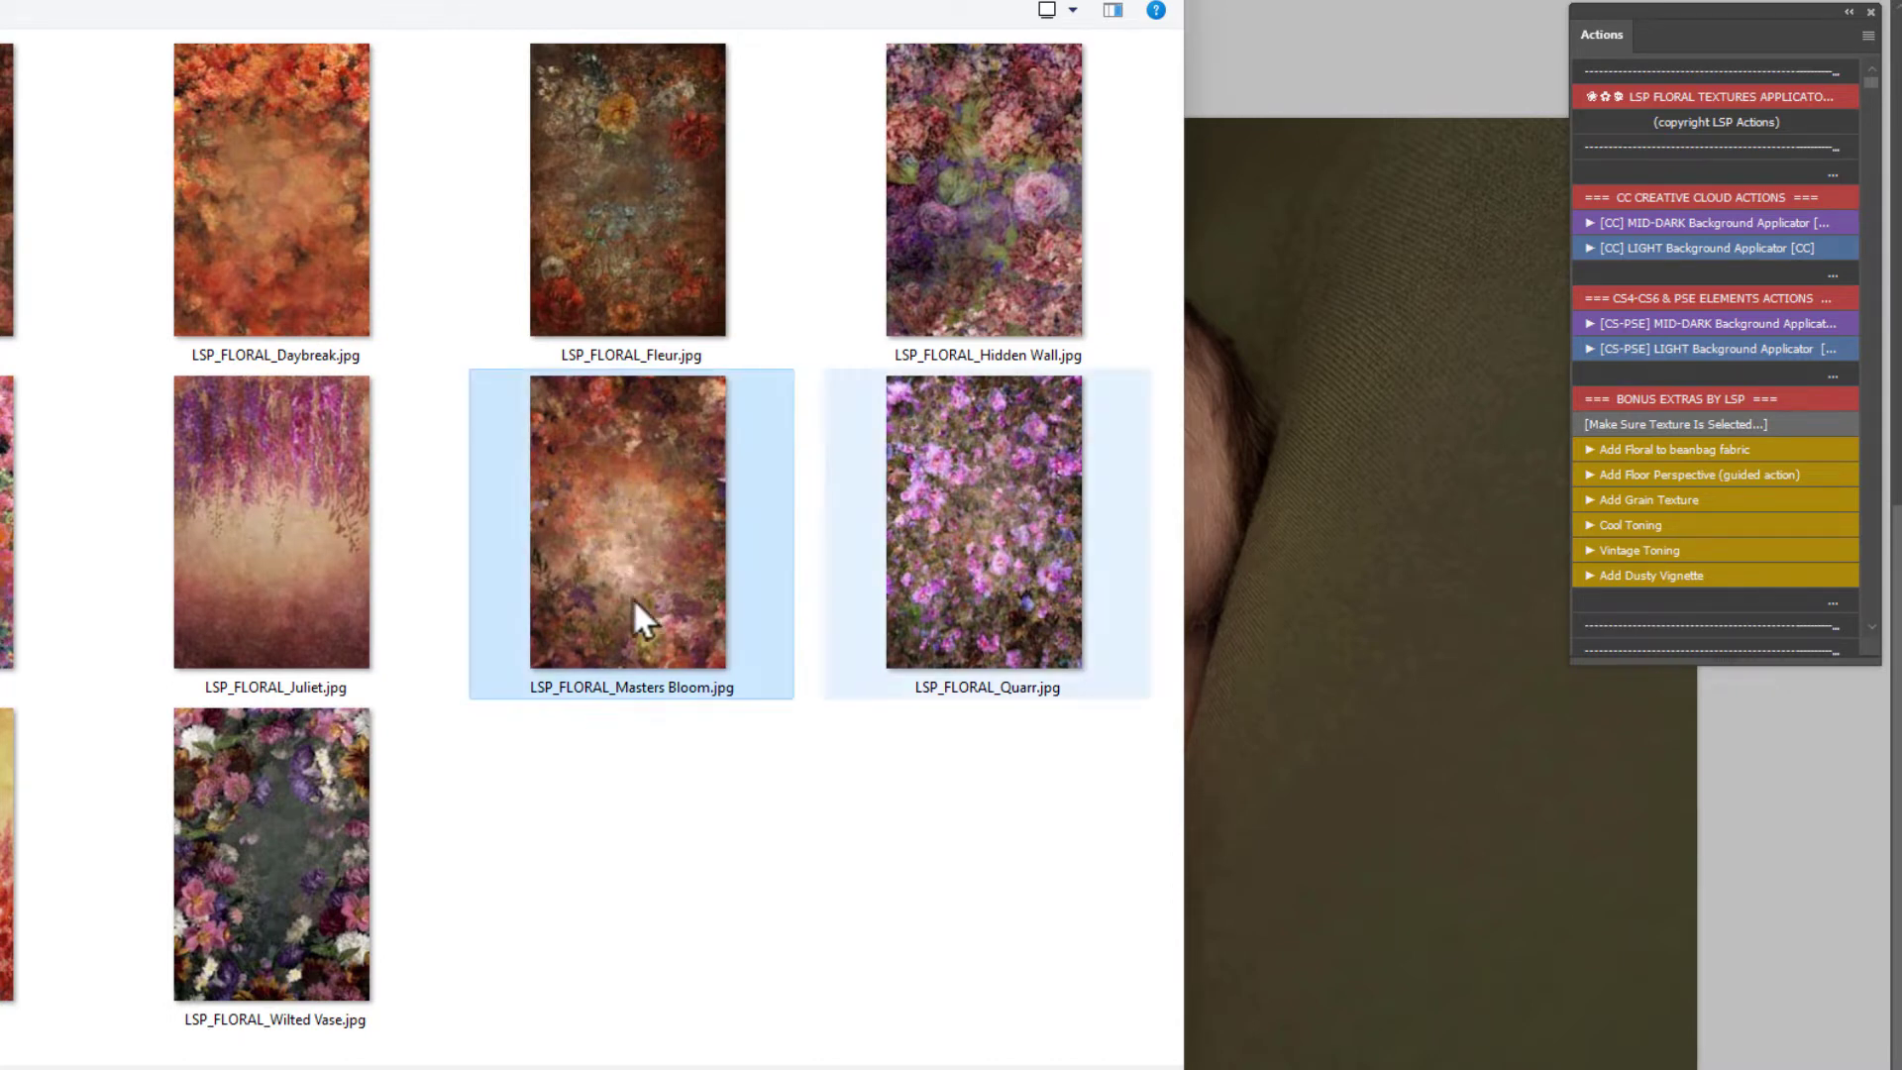
click(243, 753)
click(229, 653)
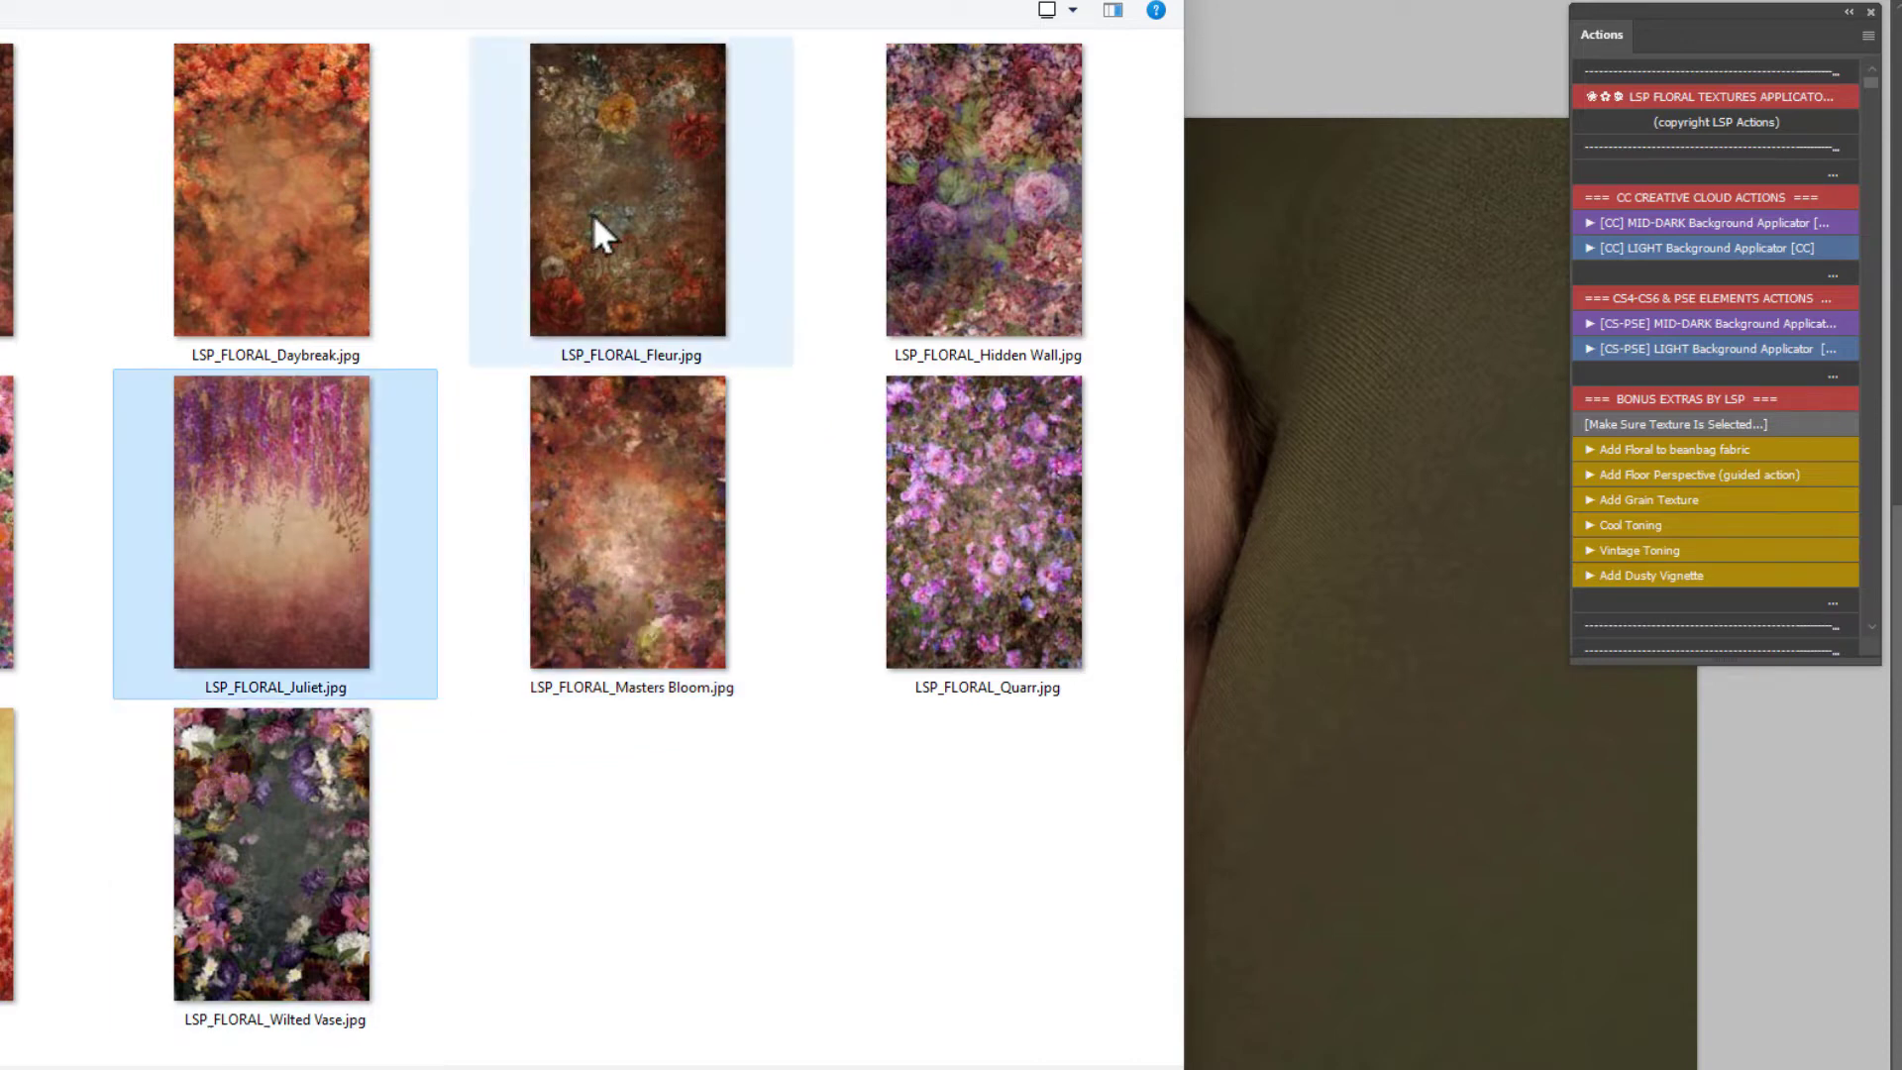
click(593, 212)
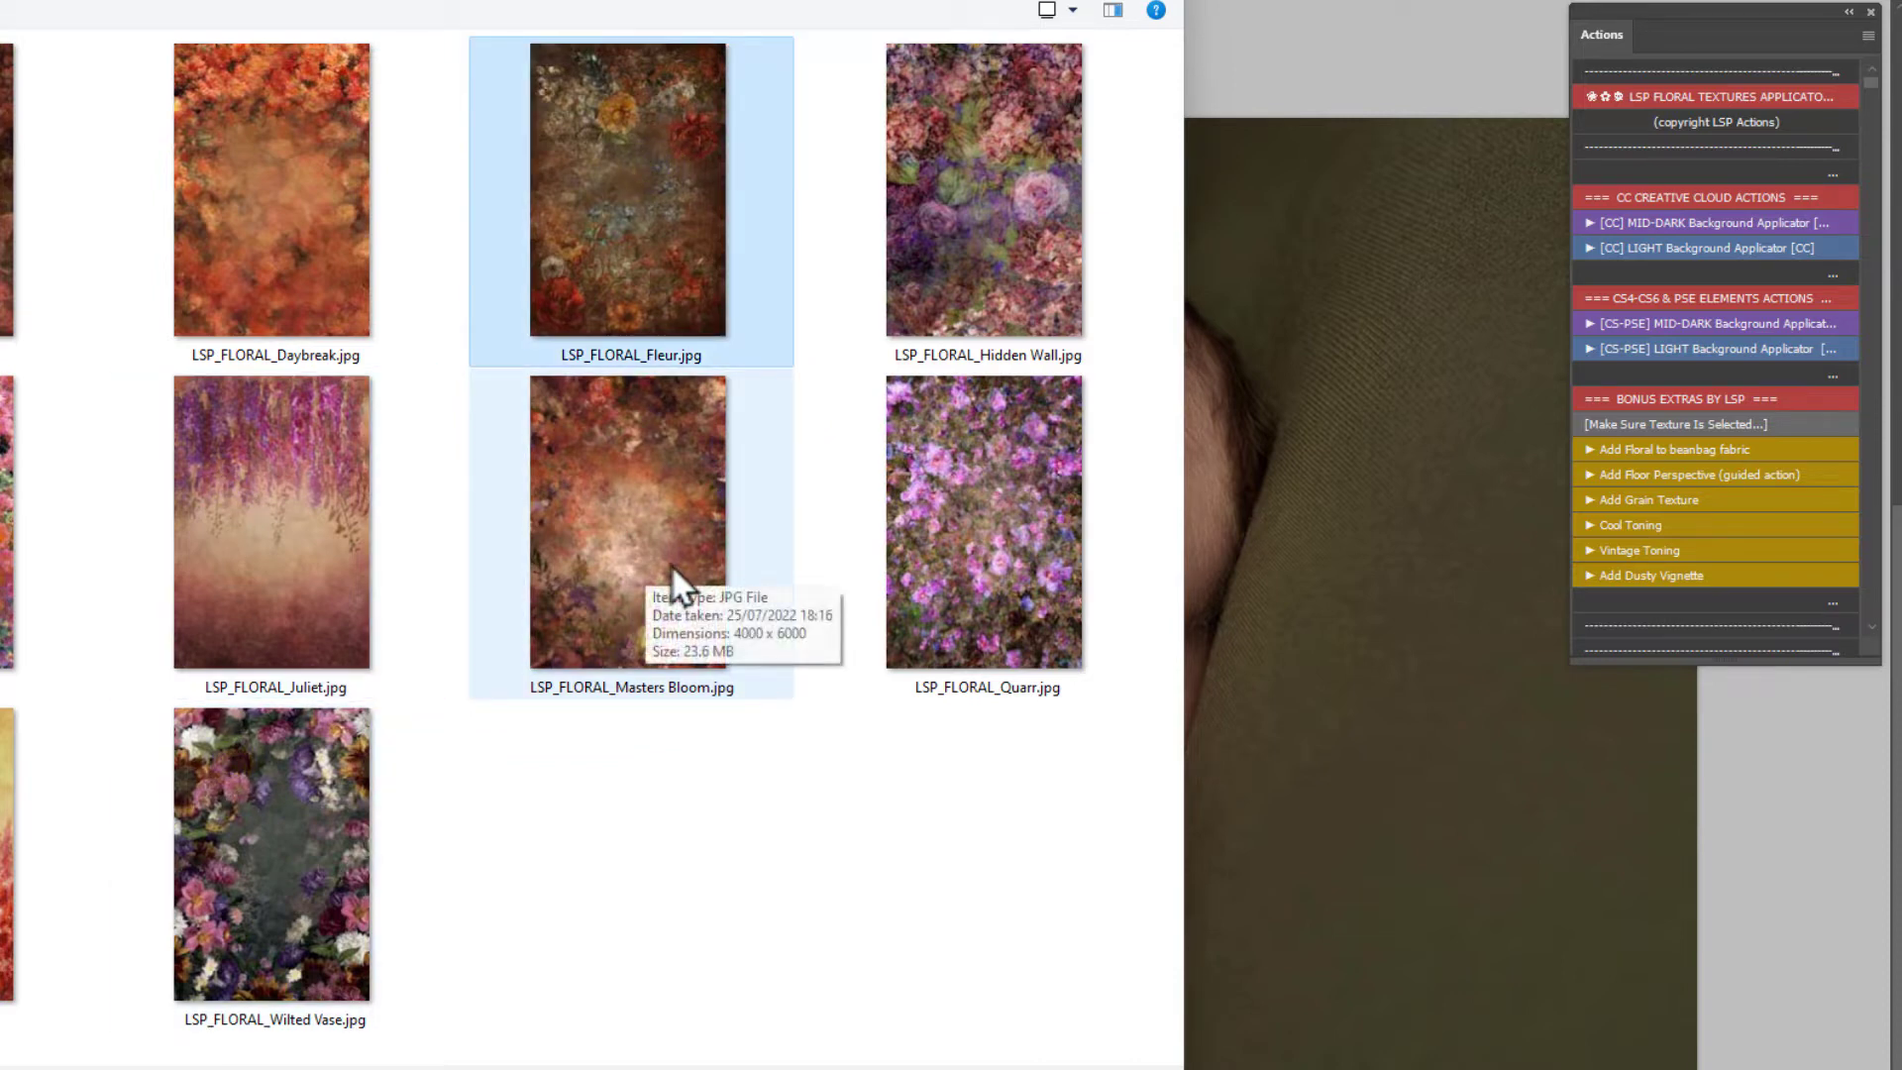
click(642, 497)
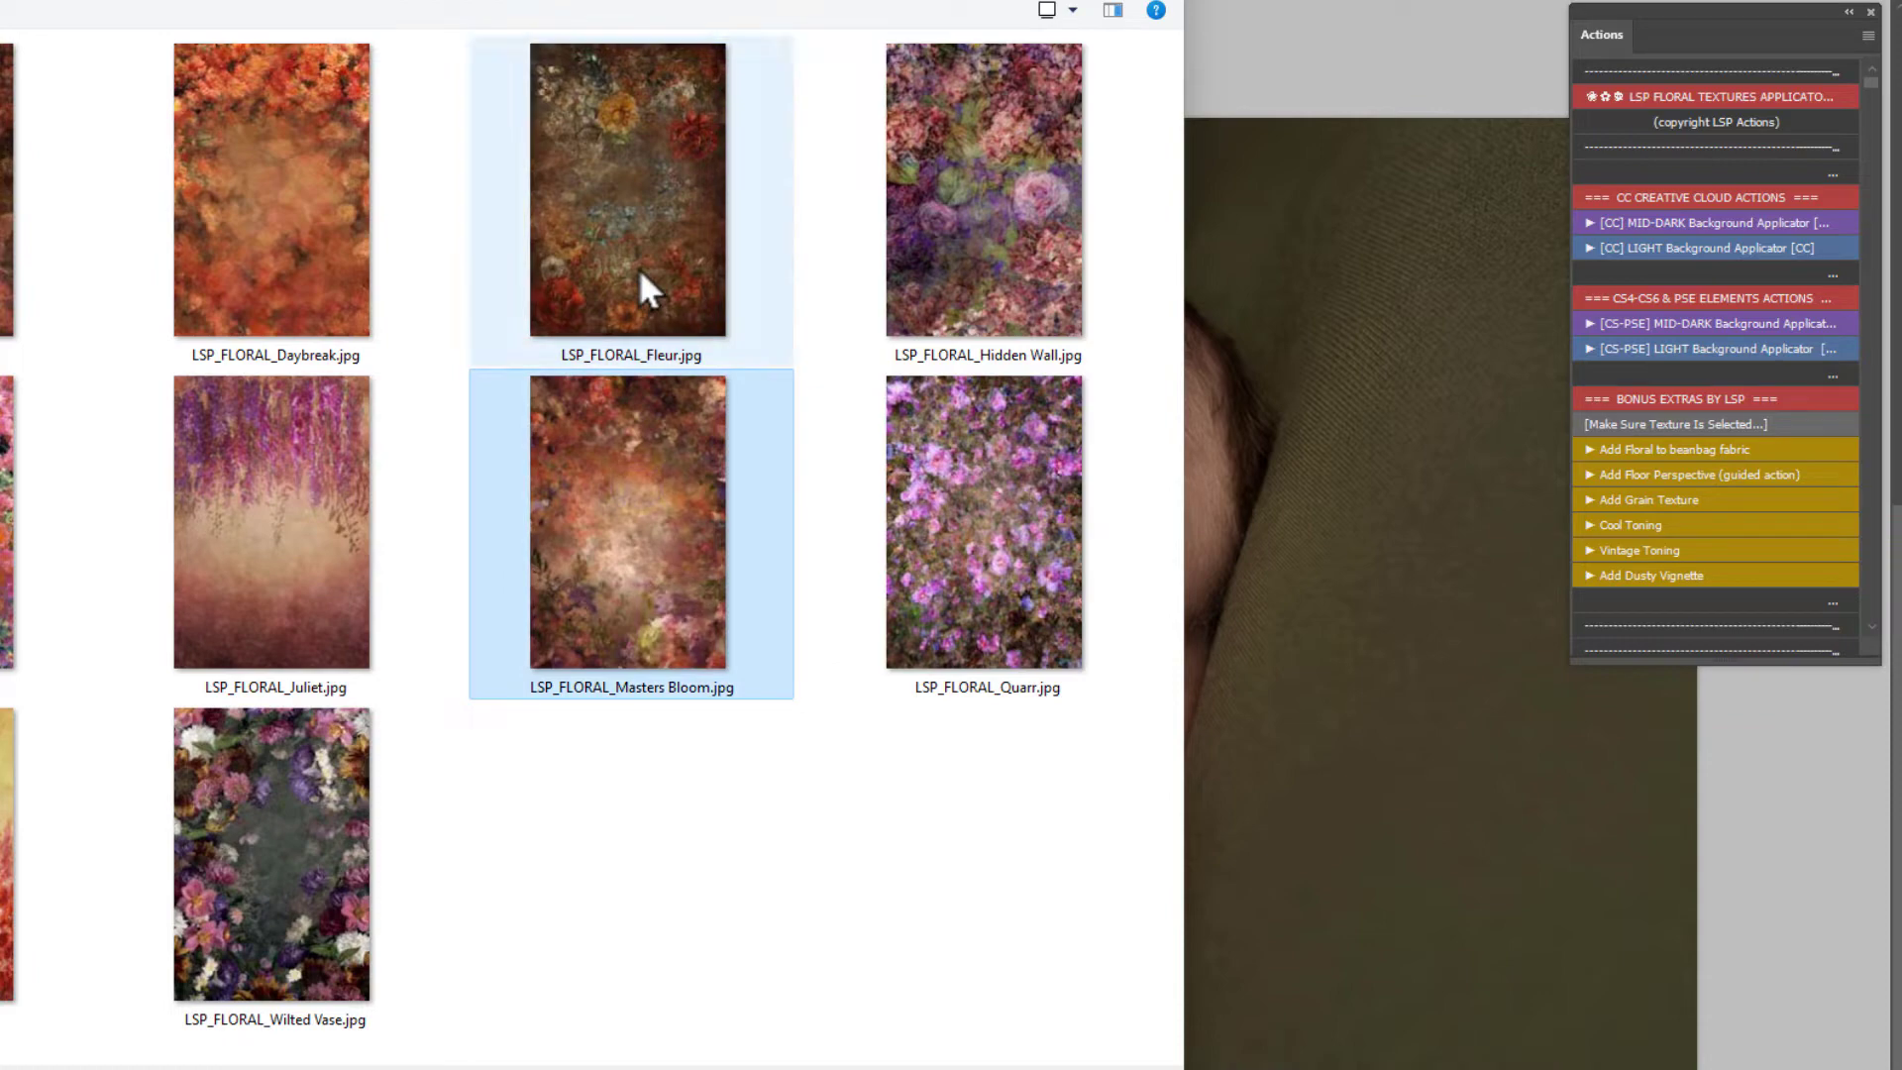
drag(640, 276, 630, 230)
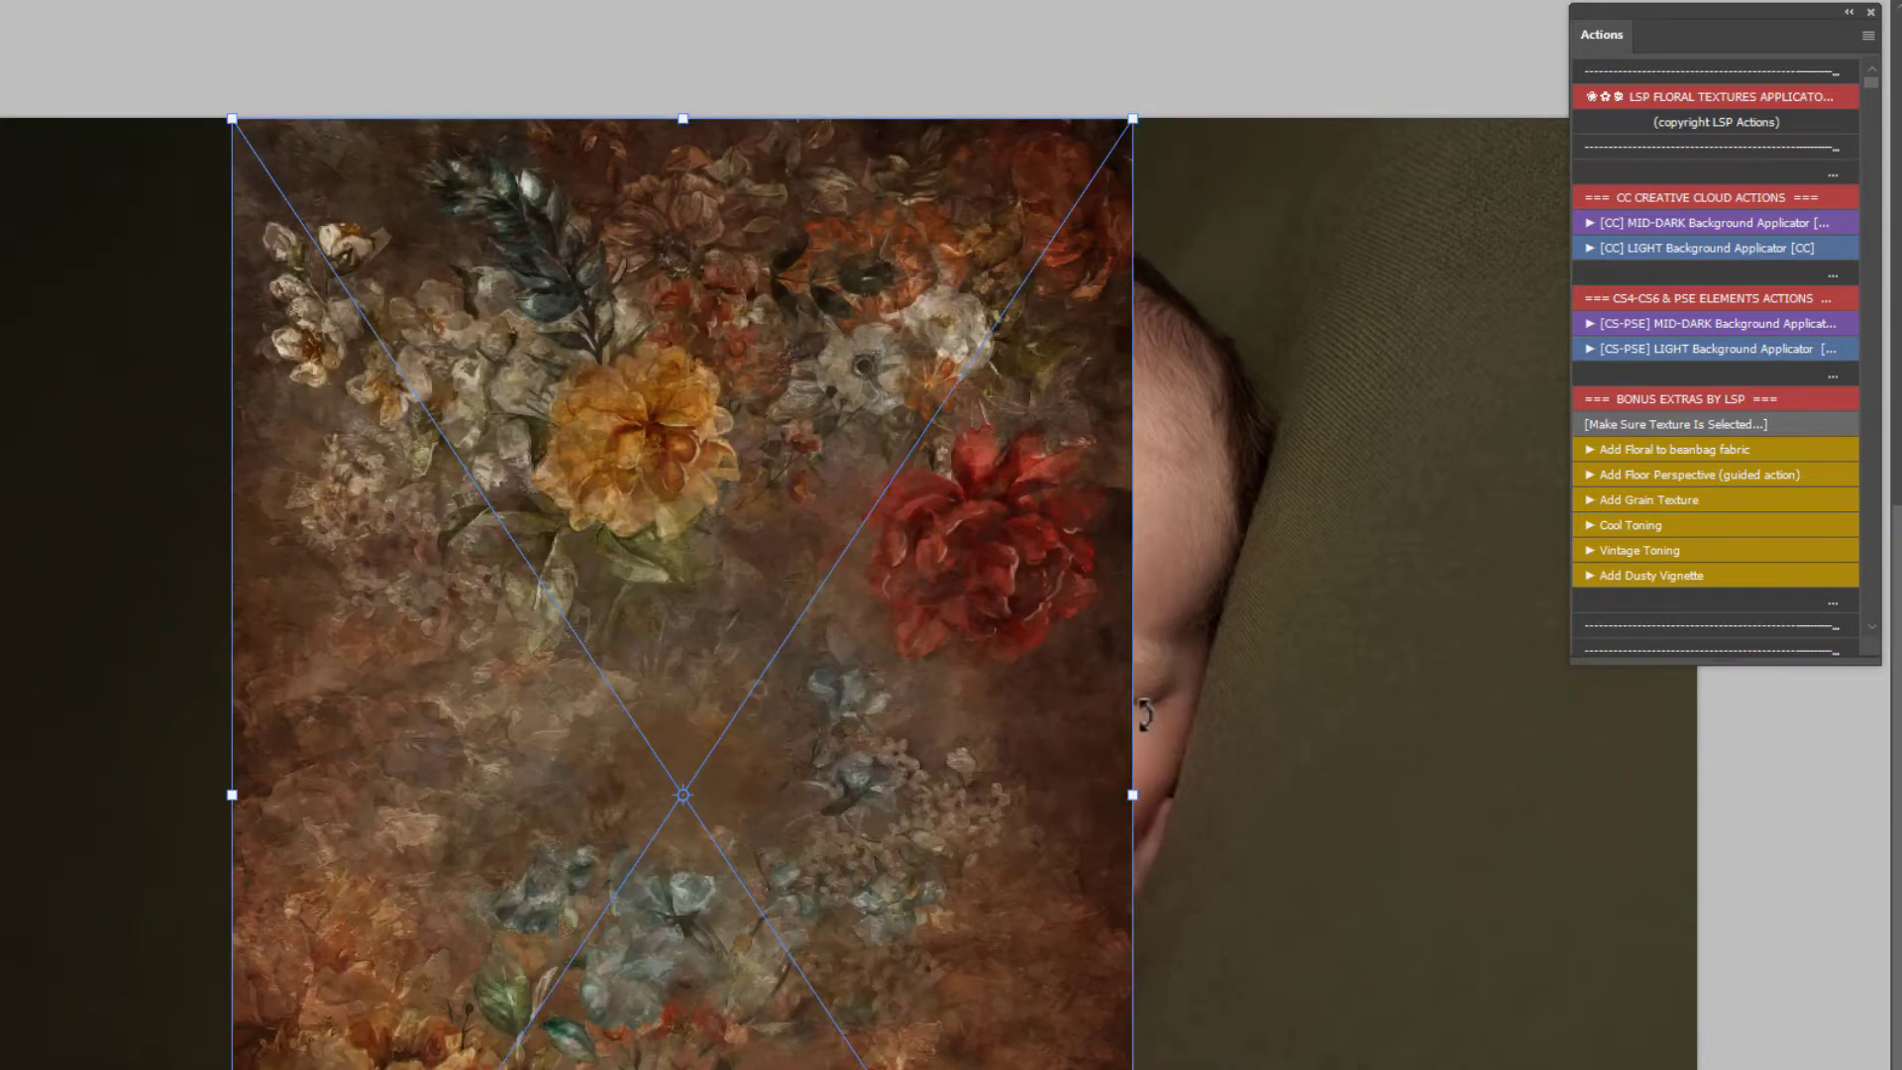
Step: Rotate the Fleur texture to landscape, align it with the photo's upper-left corner, scale it to cover the whole photo and commit the transform
drag(1202, 607, 651, 562)
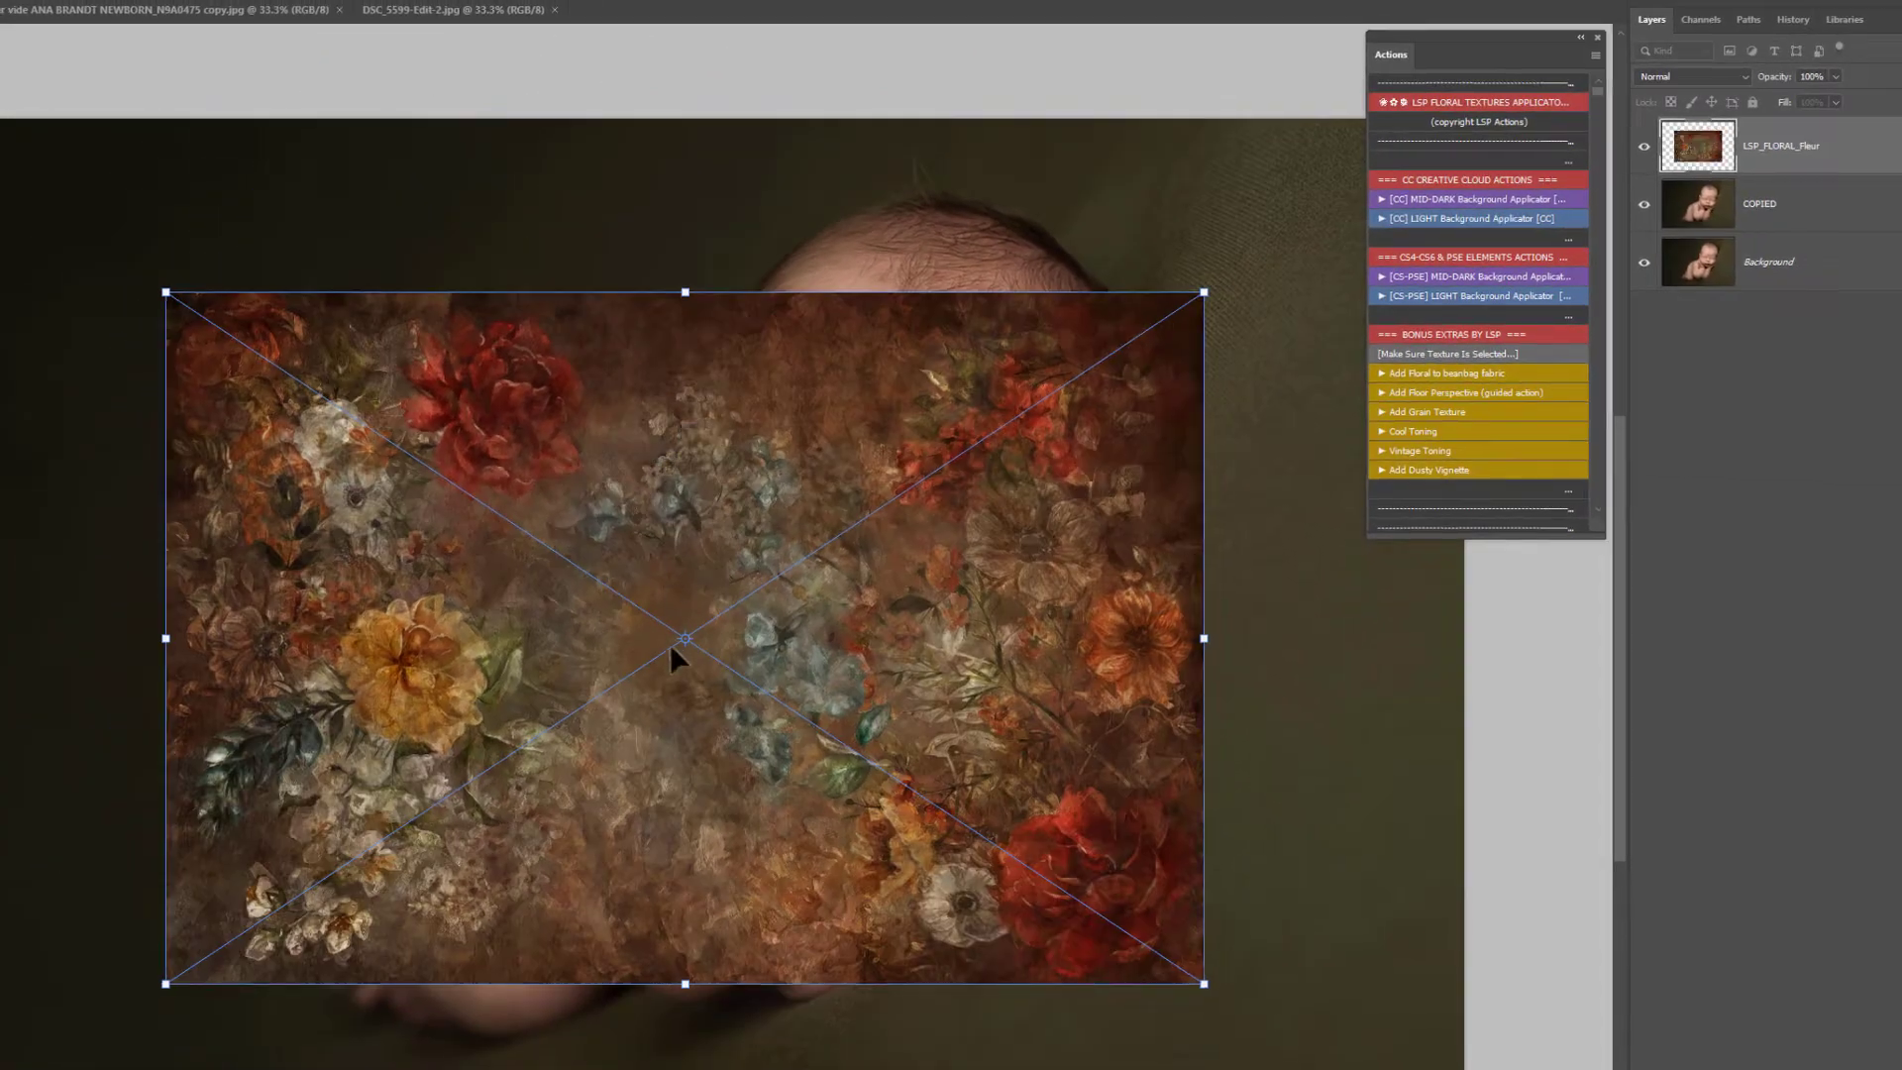
drag(670, 646, 411, 480)
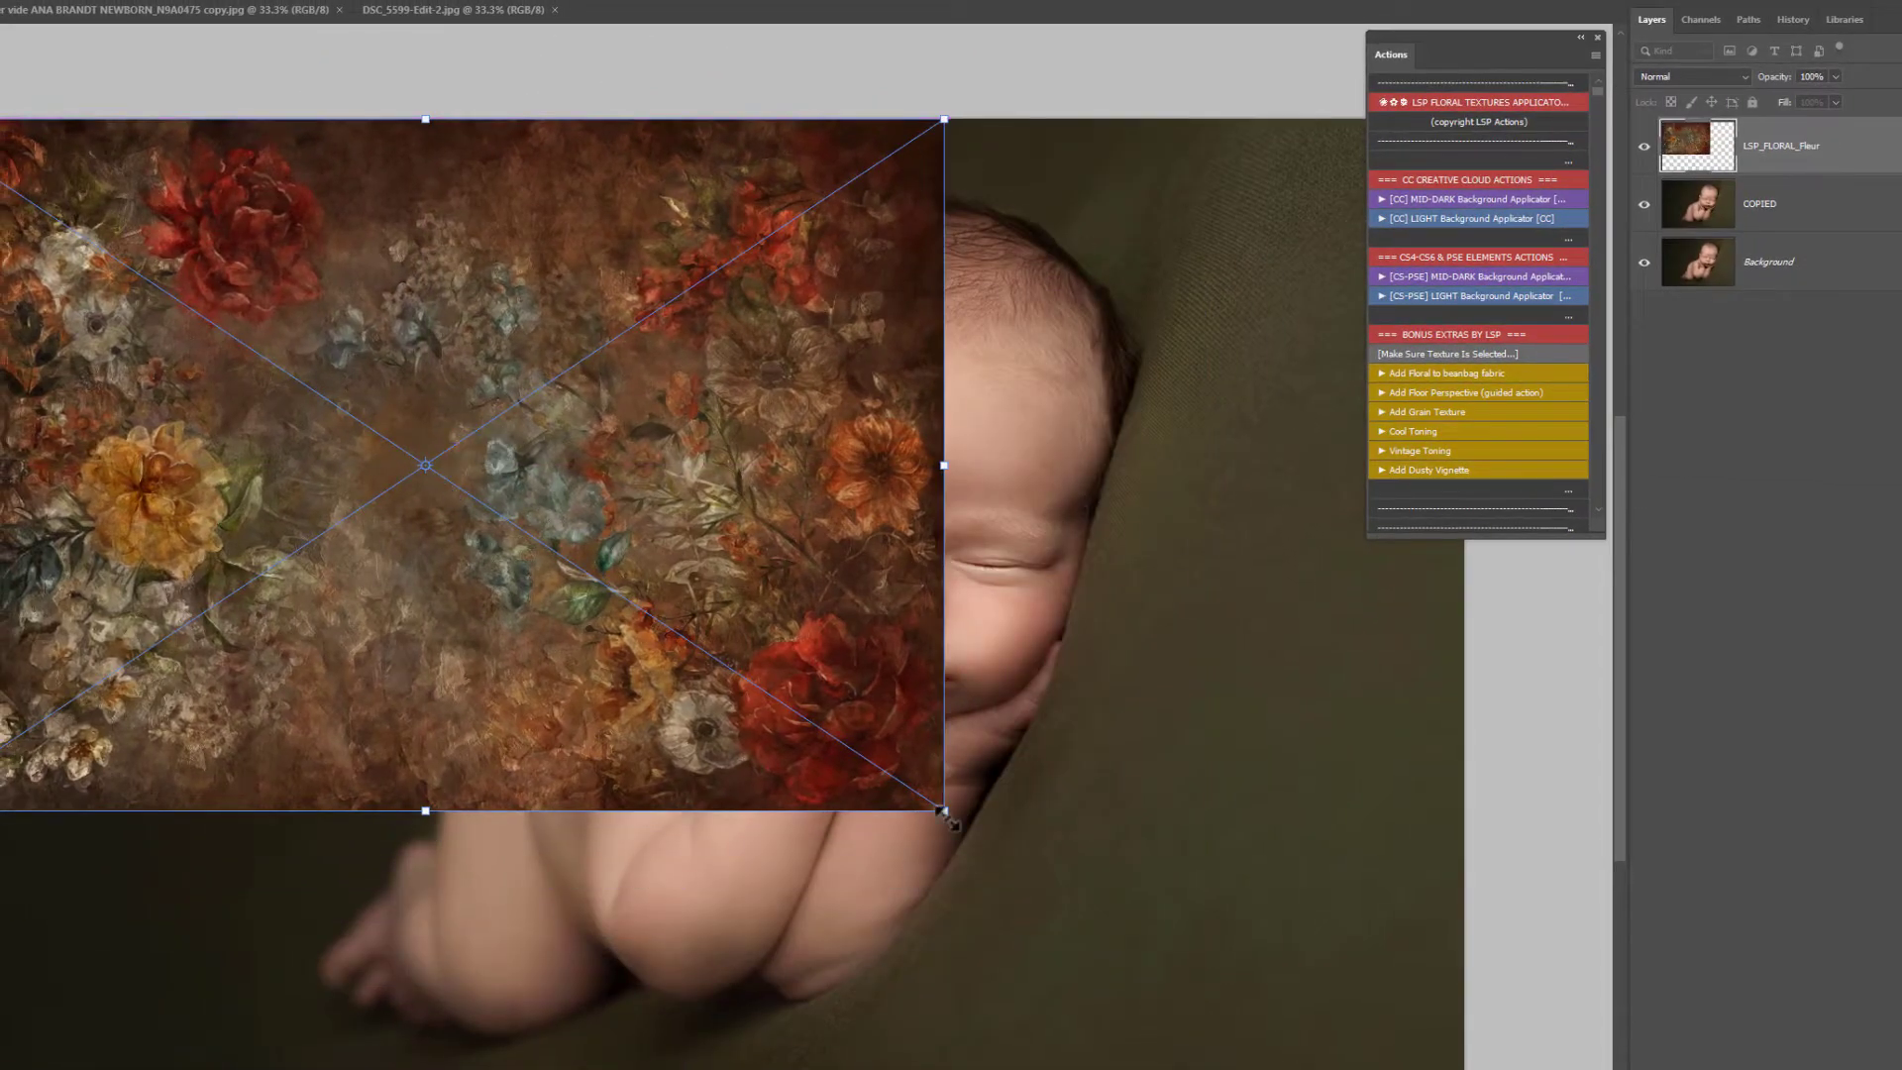
drag(943, 813, 1476, 1069)
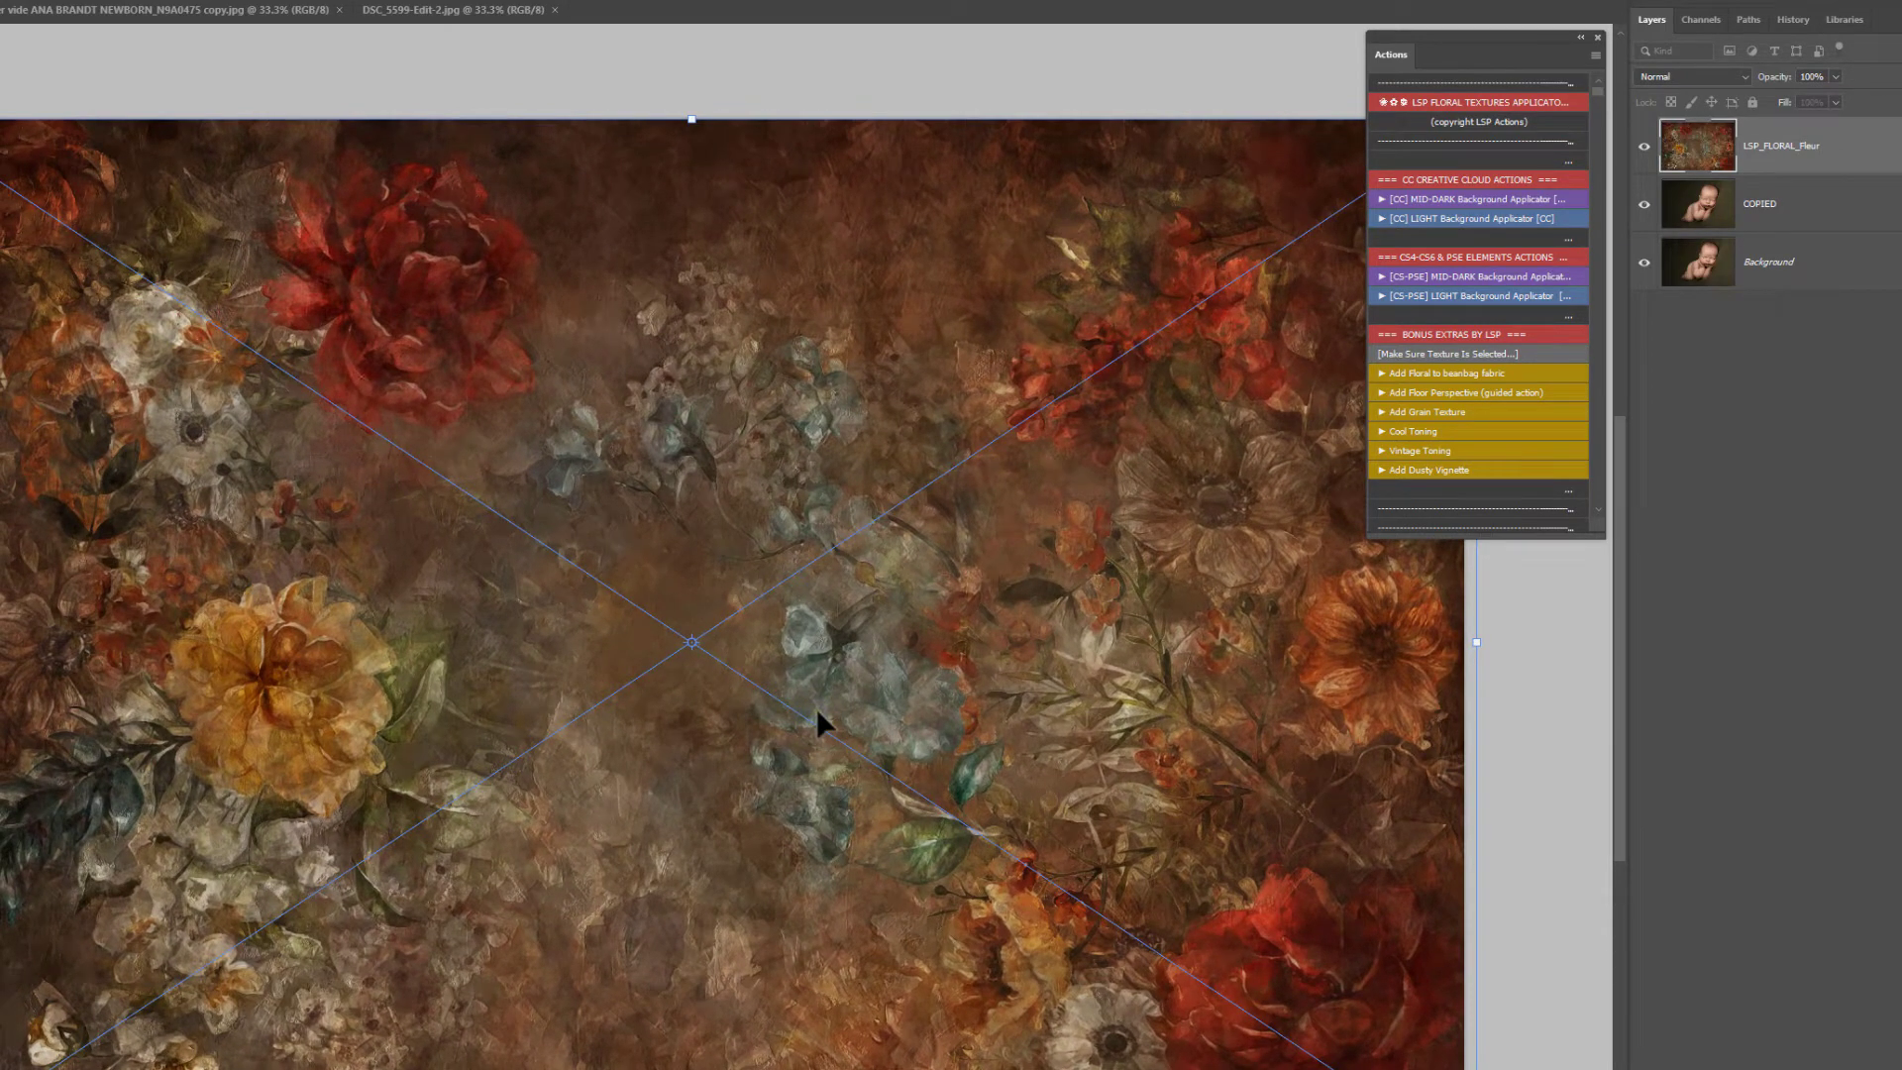
key(Return)
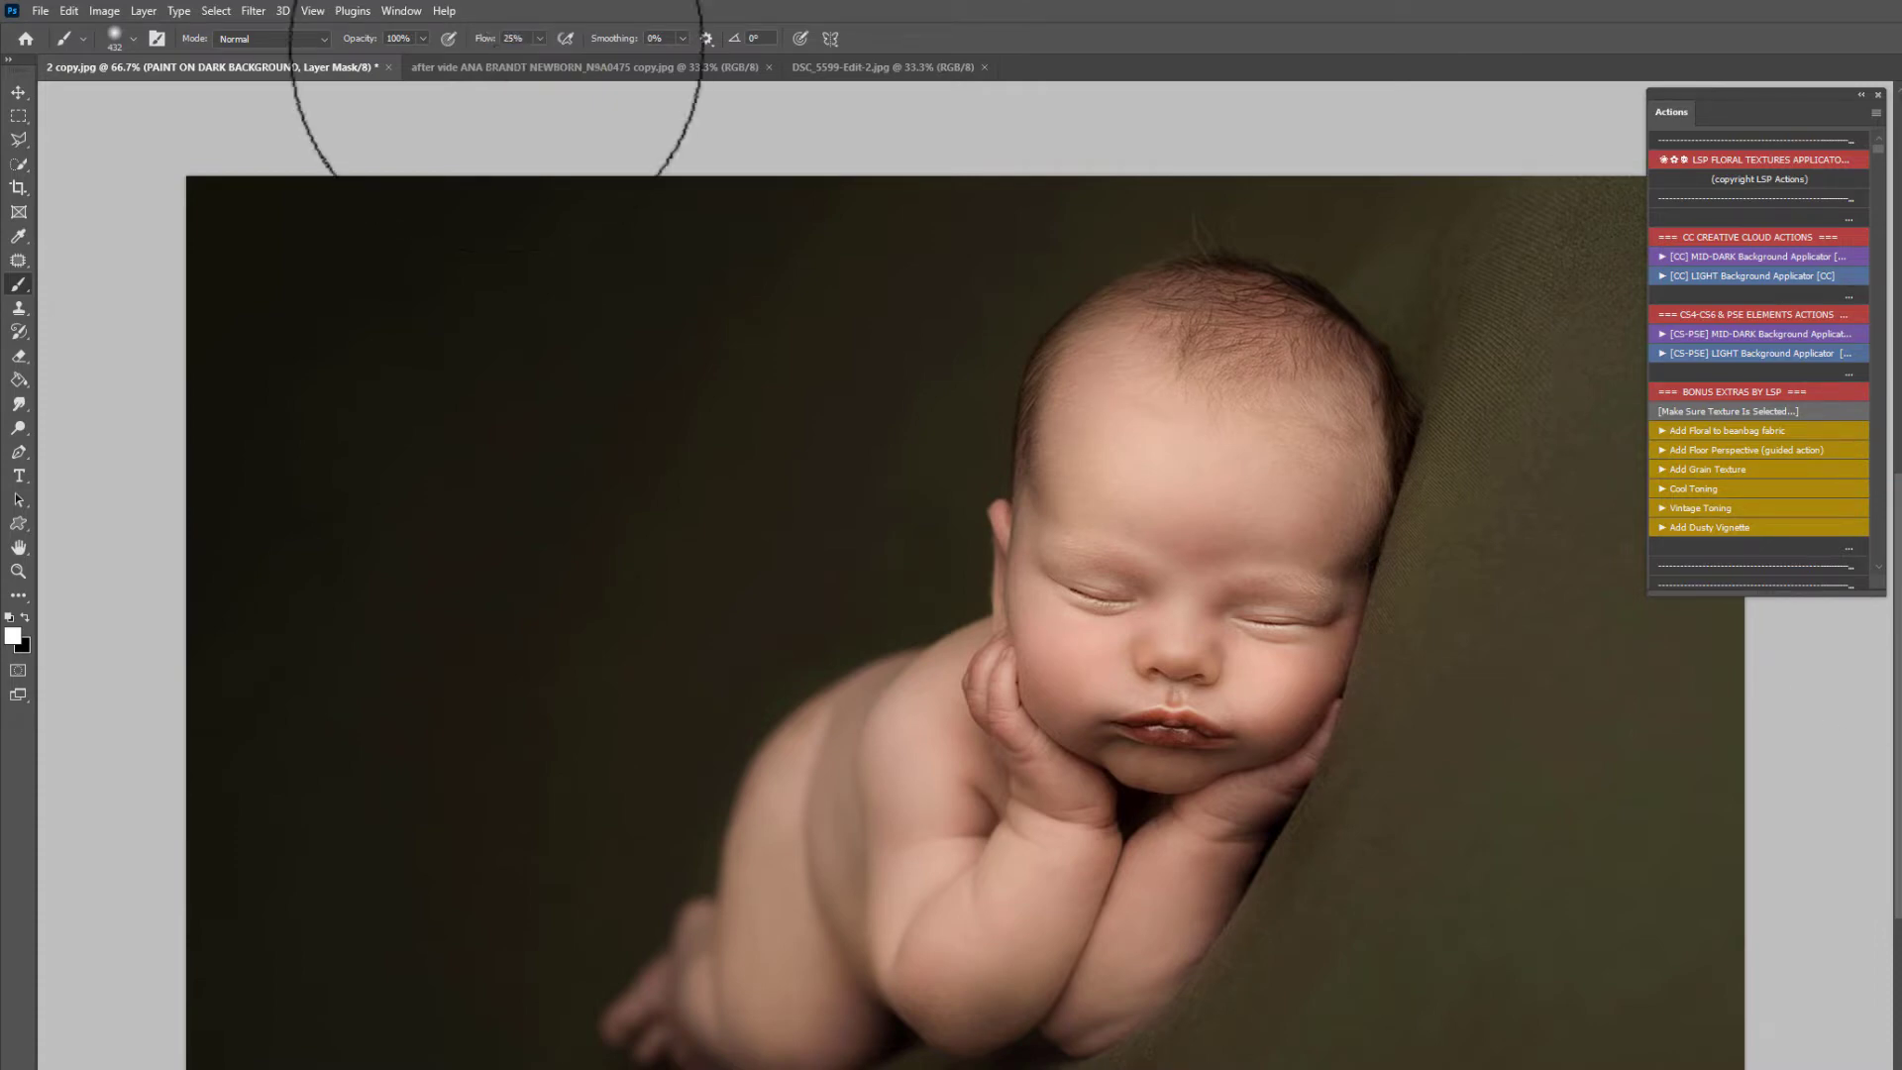
Step: Paint white on the PAINT ON DARK BACKGROUND mask to reveal the florals on the fabric beside, below and behind the baby
click(1494, 588)
mouse_move(1487, 643)
mouse_down()
mouse_move(1533, 459)
mouse_move(1627, 277)
mouse_move(1655, 713)
mouse_move(1707, 1069)
mouse_move(1268, 1068)
mouse_move(1418, 840)
mouse_move(1541, 951)
mouse_up()
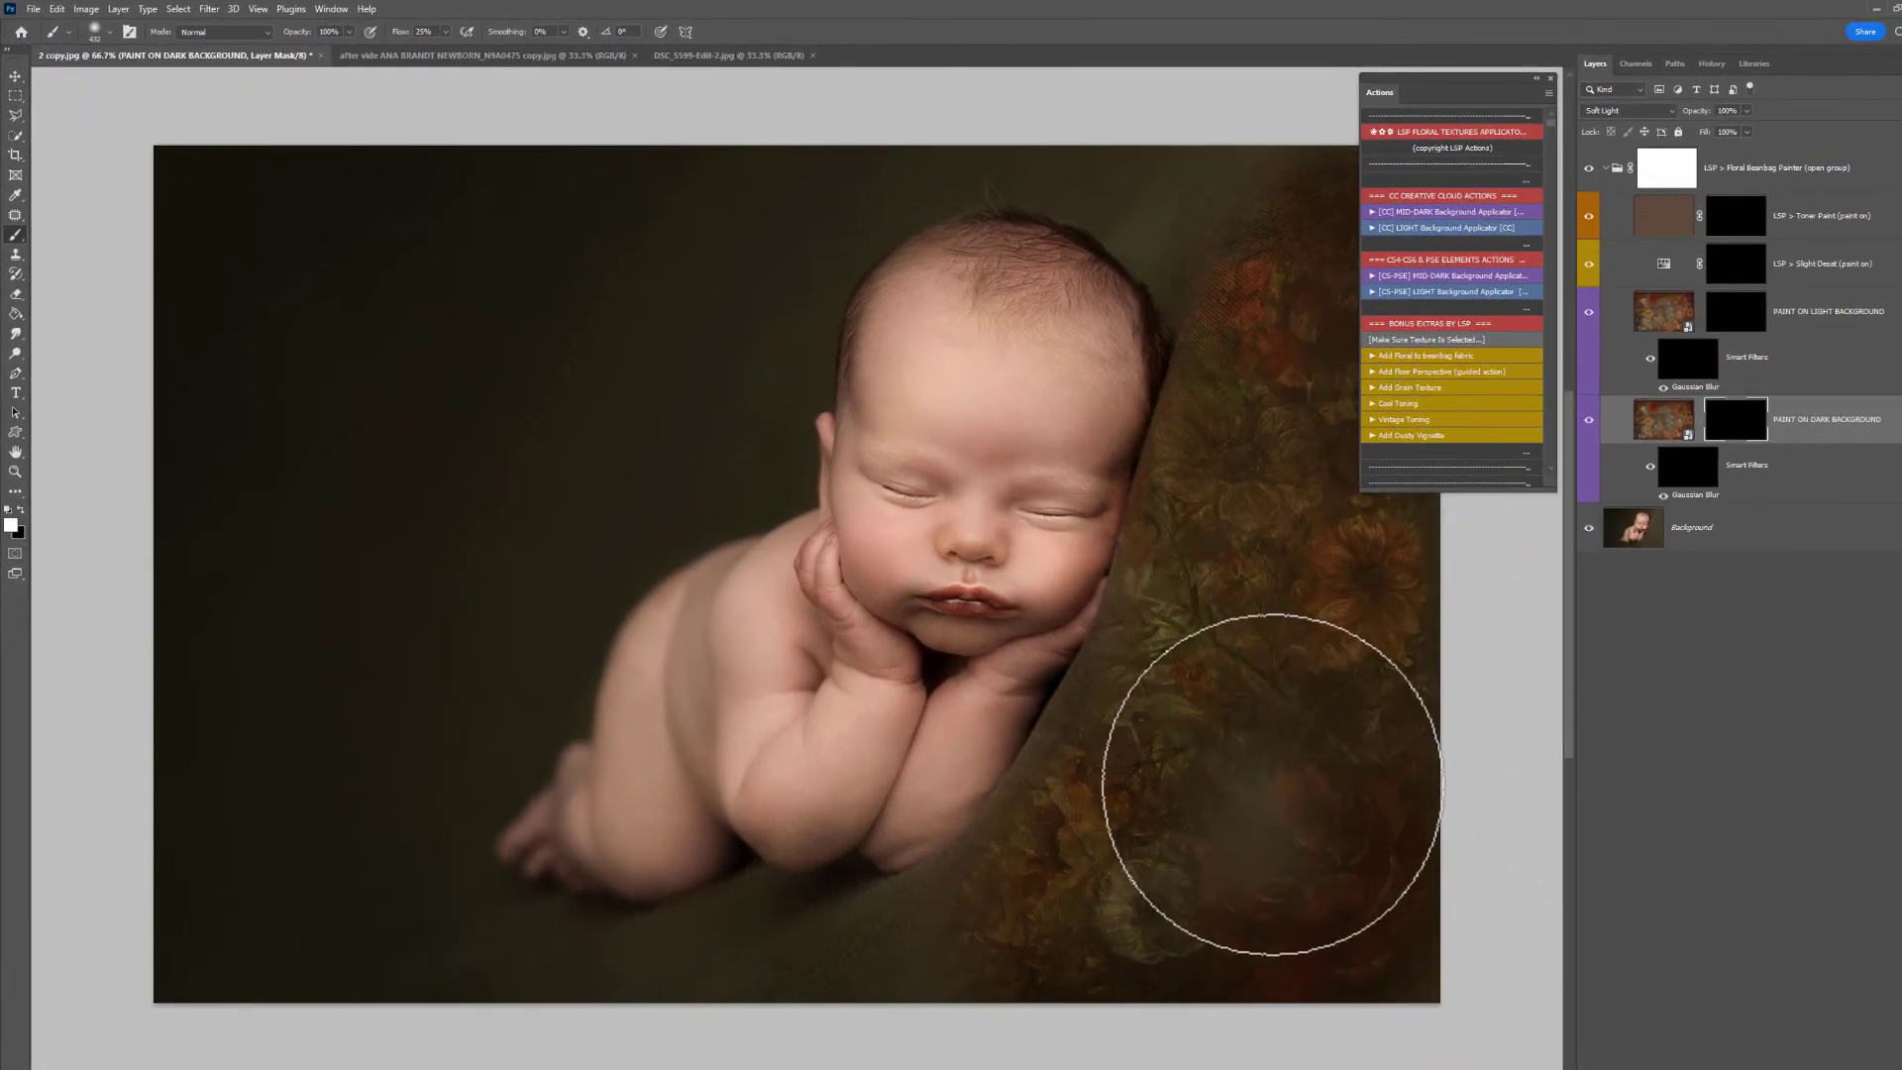
mouse_move(1272, 783)
mouse_down()
mouse_move(985, 976)
mouse_move(901, 942)
mouse_move(658, 985)
mouse_move(476, 926)
mouse_move(185, 933)
mouse_move(395, 828)
mouse_move(519, 701)
mouse_move(607, 510)
mouse_move(743, 410)
mouse_move(743, 297)
mouse_move(832, 212)
mouse_move(1168, 169)
mouse_move(1280, 213)
mouse_up()
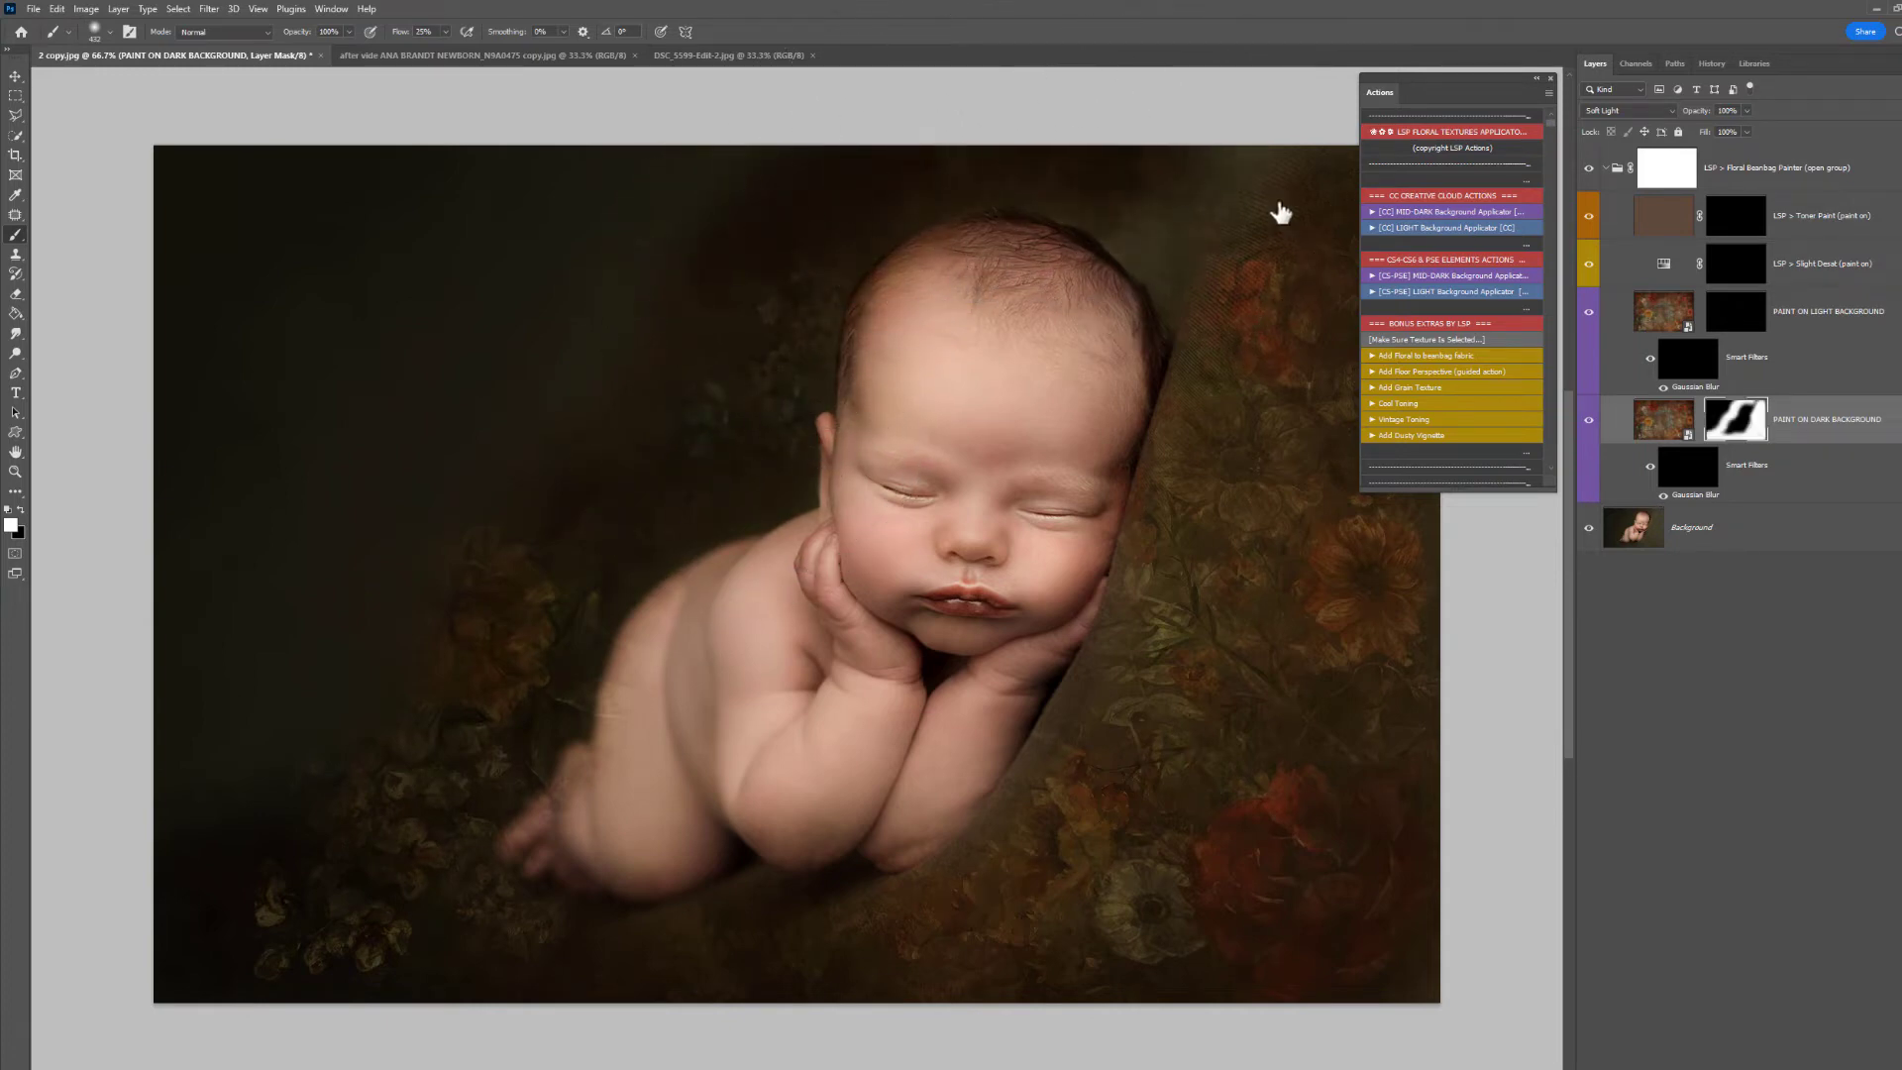
Step: Reselect the PAINT ON DARK BACKGROUND mask and paint white across the dark backdrop behind the baby to extend the florals
click(1735, 313)
click(1742, 436)
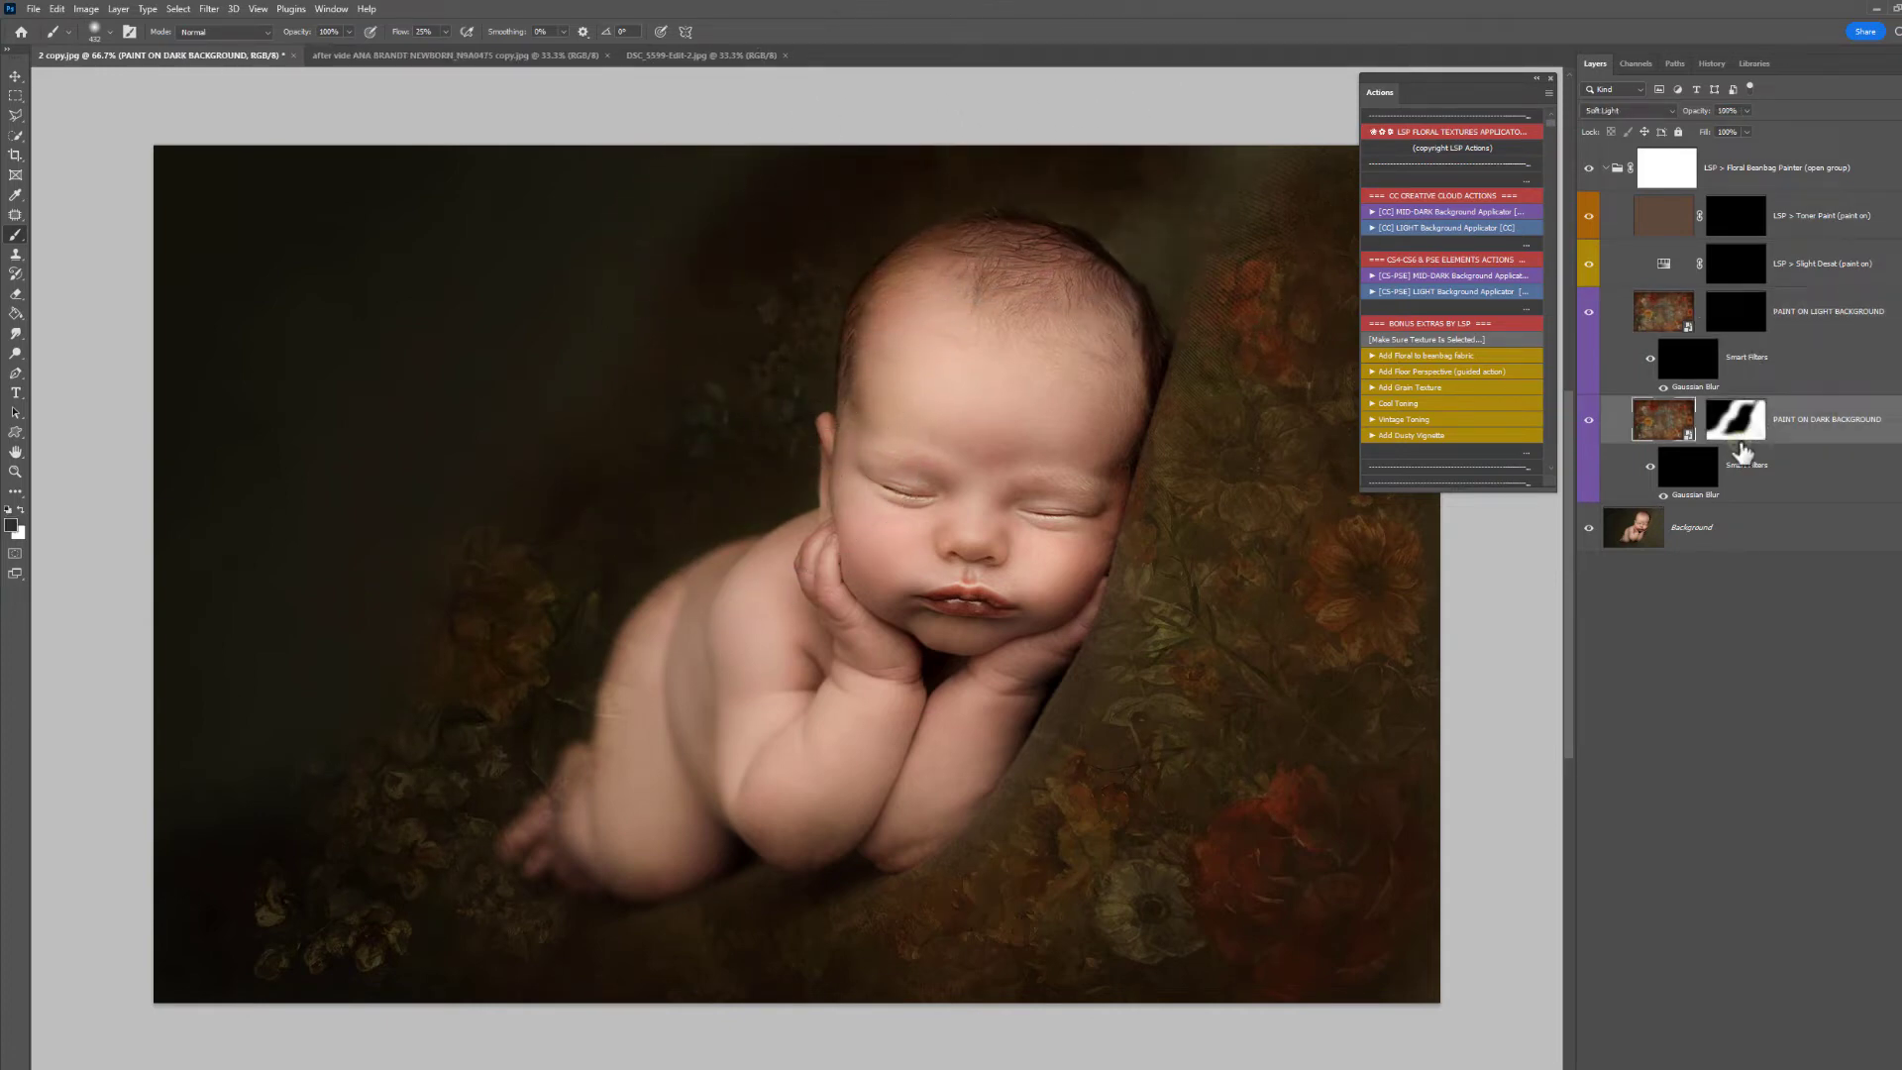
click(1742, 428)
key(x)
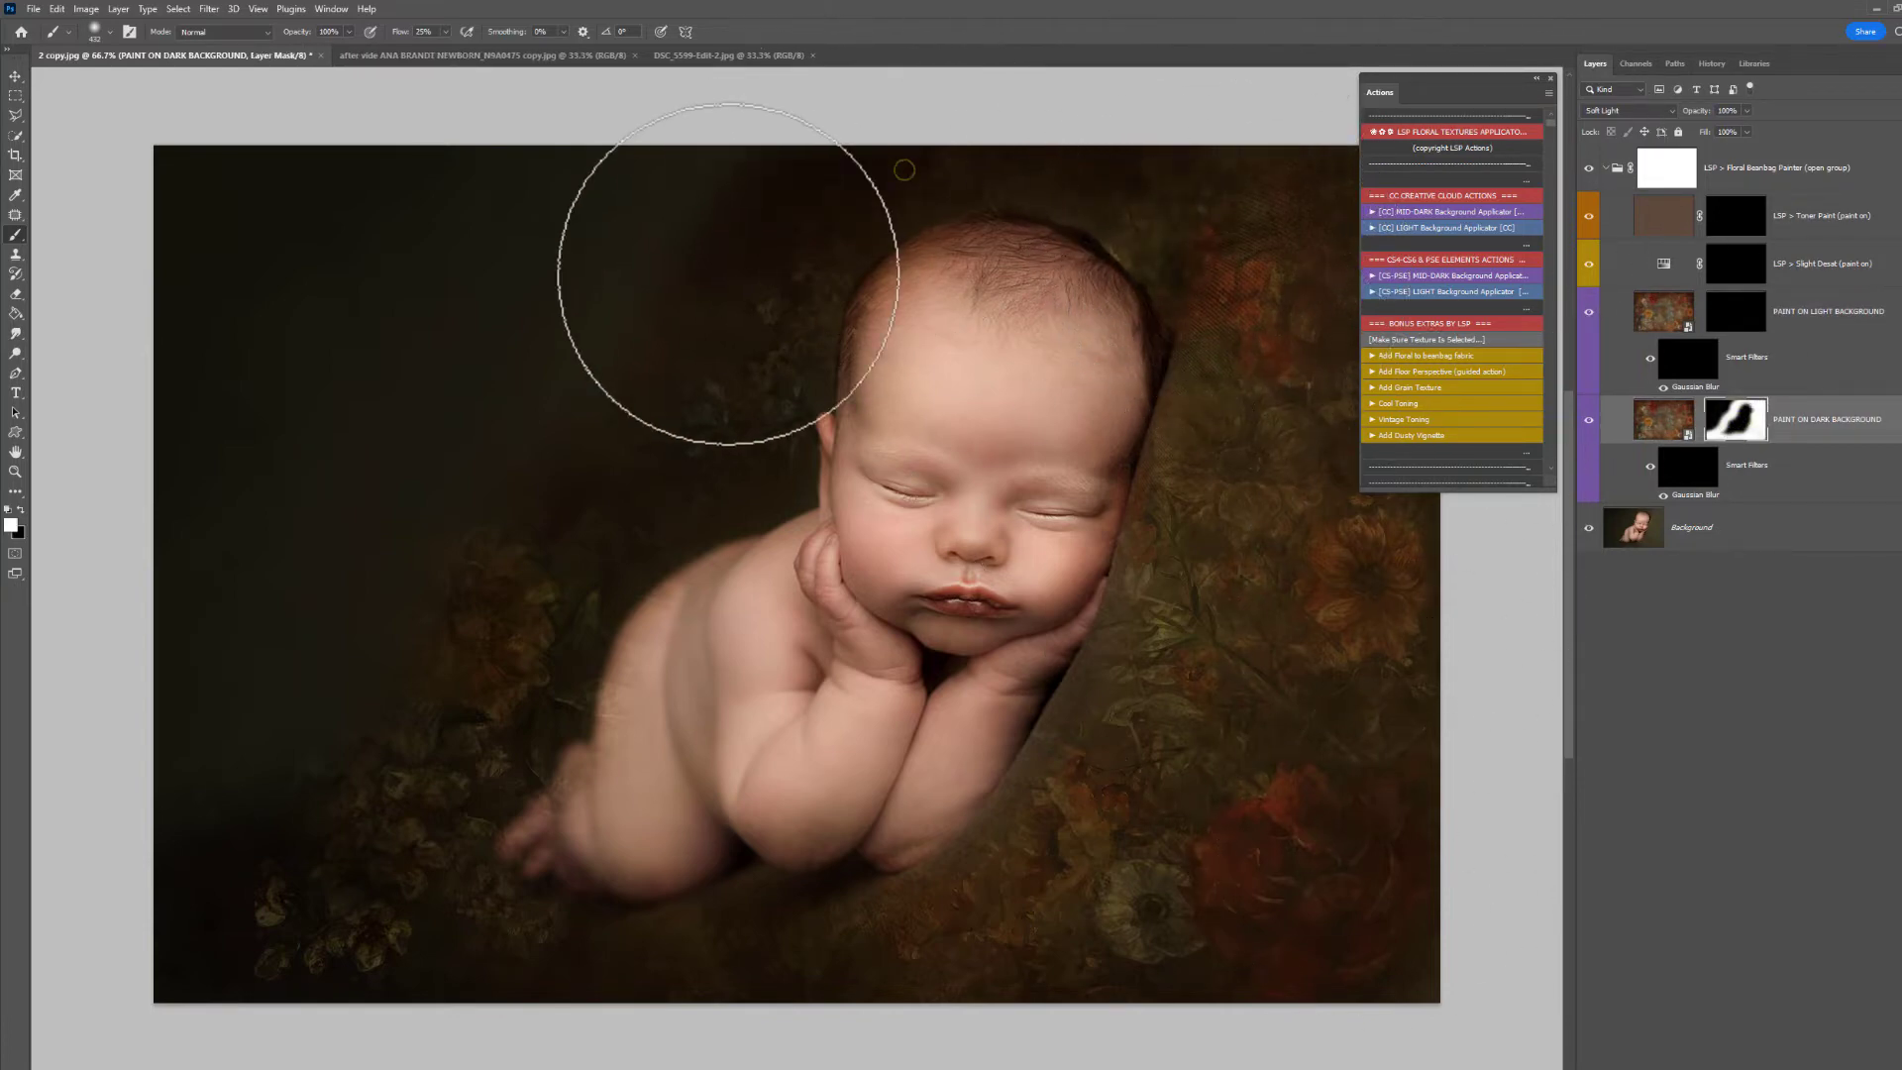
mouse_move(731, 276)
mouse_down()
mouse_move(314, 764)
mouse_move(218, 555)
mouse_up()
mouse_move(577, 169)
mouse_down()
mouse_move(432, 404)
mouse_move(637, 10)
mouse_move(356, 169)
mouse_move(591, 161)
mouse_move(509, 467)
mouse_move(743, 191)
mouse_move(682, 379)
mouse_move(496, 670)
mouse_move(578, 687)
mouse_move(625, 634)
mouse_up()
key(ctrl+z)
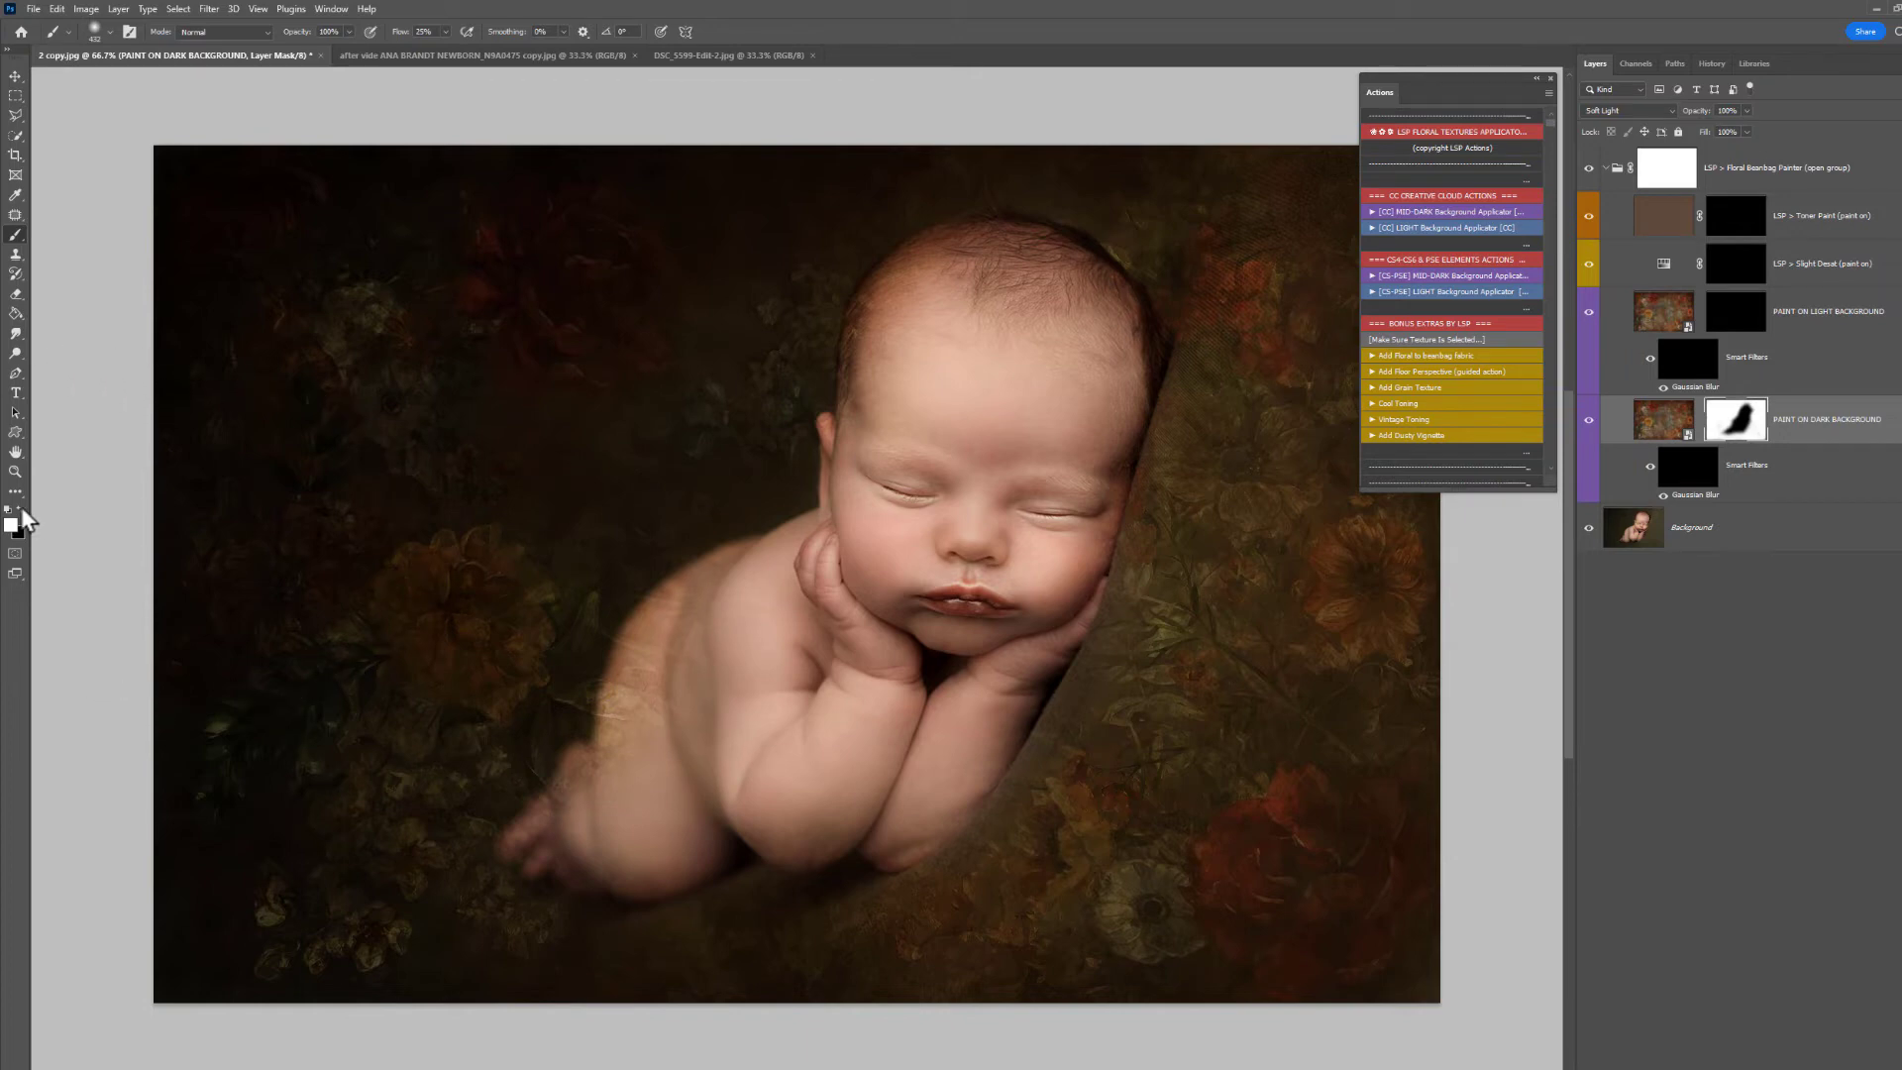
Step: Increase the brush hardness and paint black on the mask to remove the floral texture from the baby's back and body
click(20, 510)
right_click(445, 486)
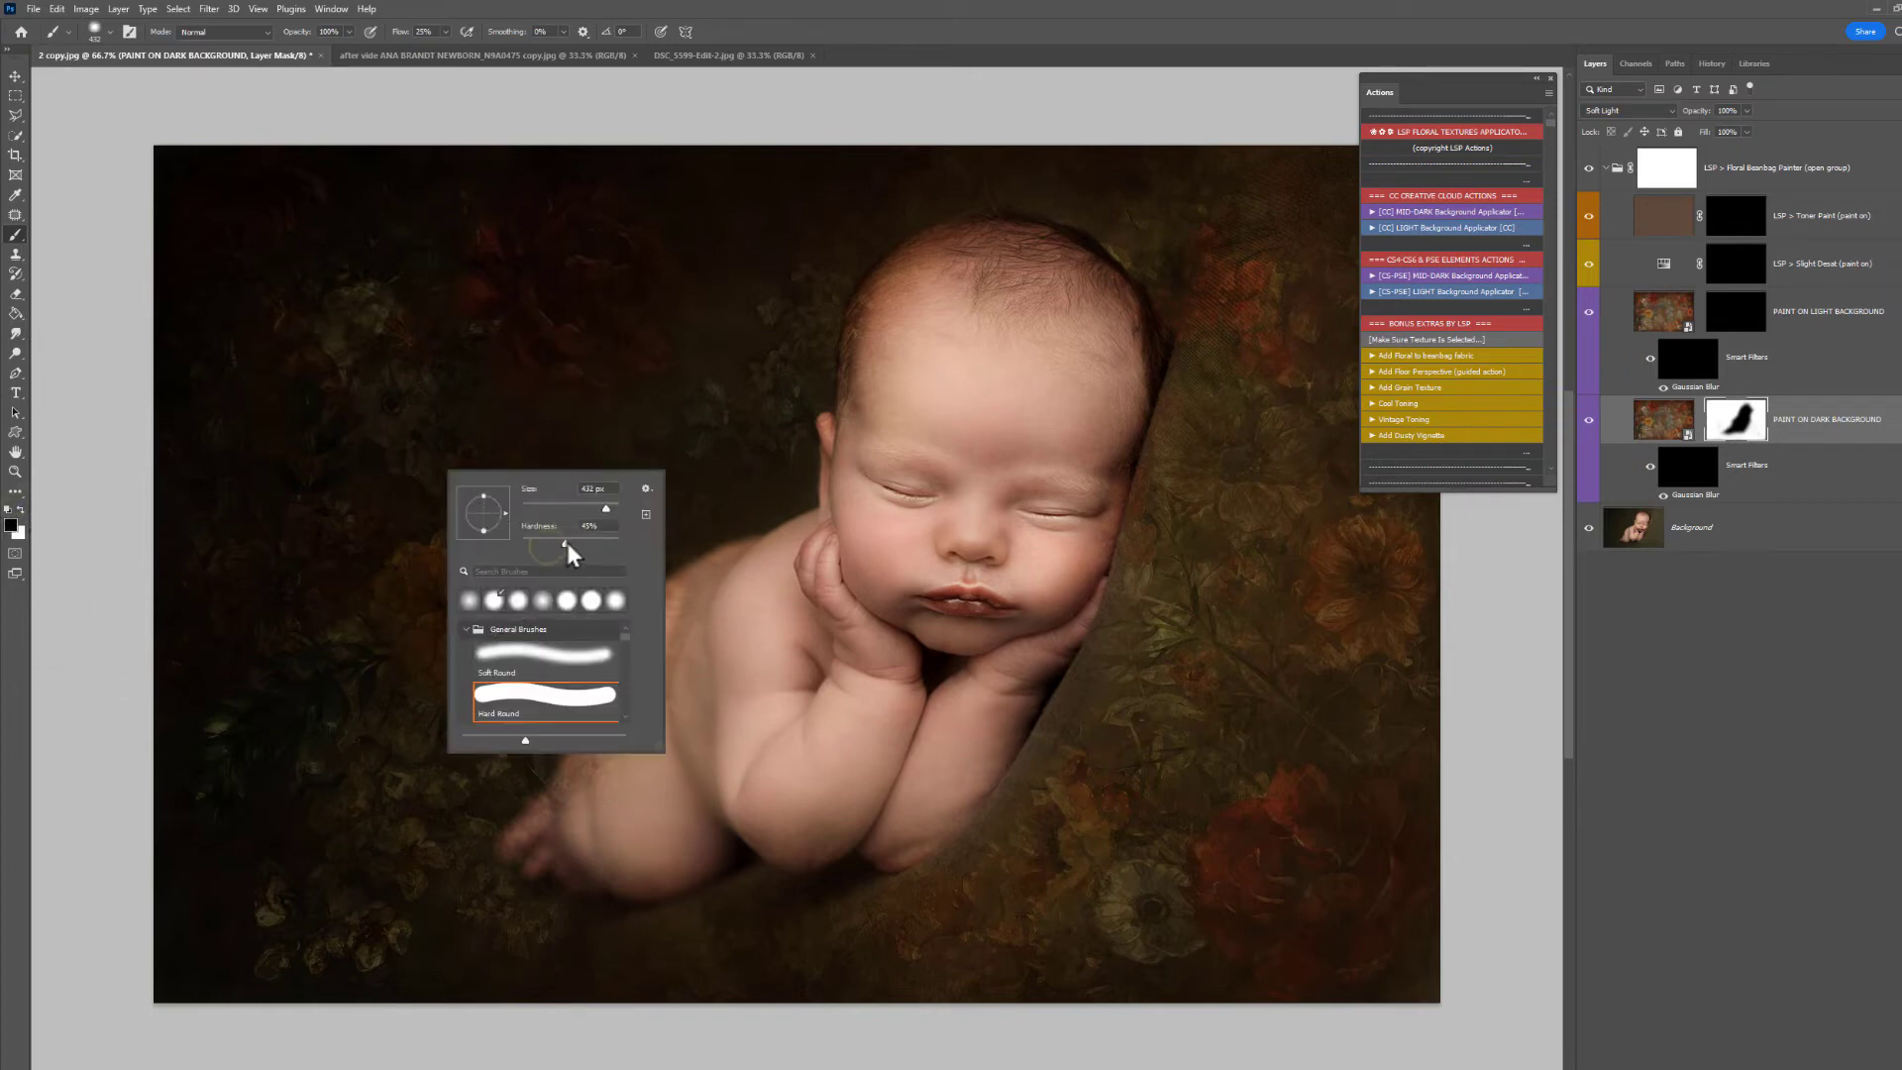
drag(567, 544, 577, 544)
key(Return)
click(712, 682)
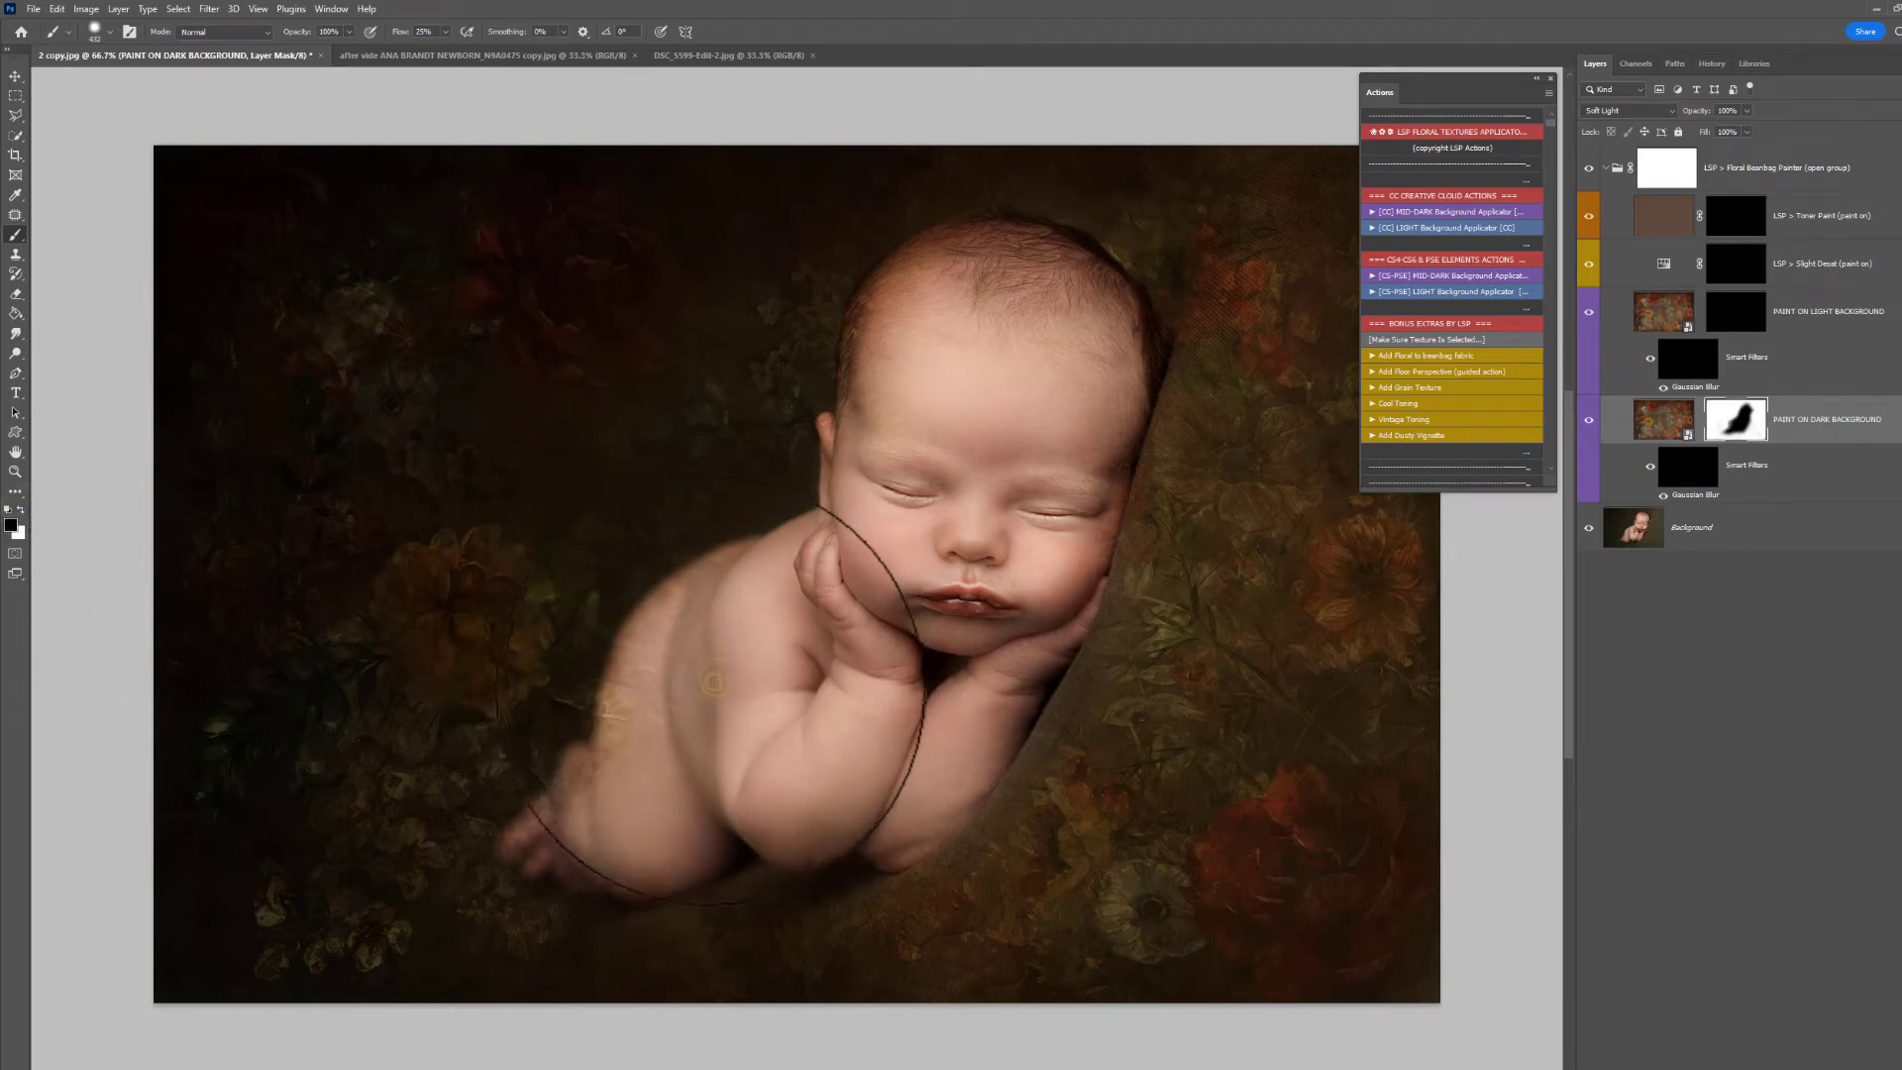
mouse_move(708, 689)
mouse_down()
mouse_move(698, 752)
mouse_move(745, 669)
mouse_up()
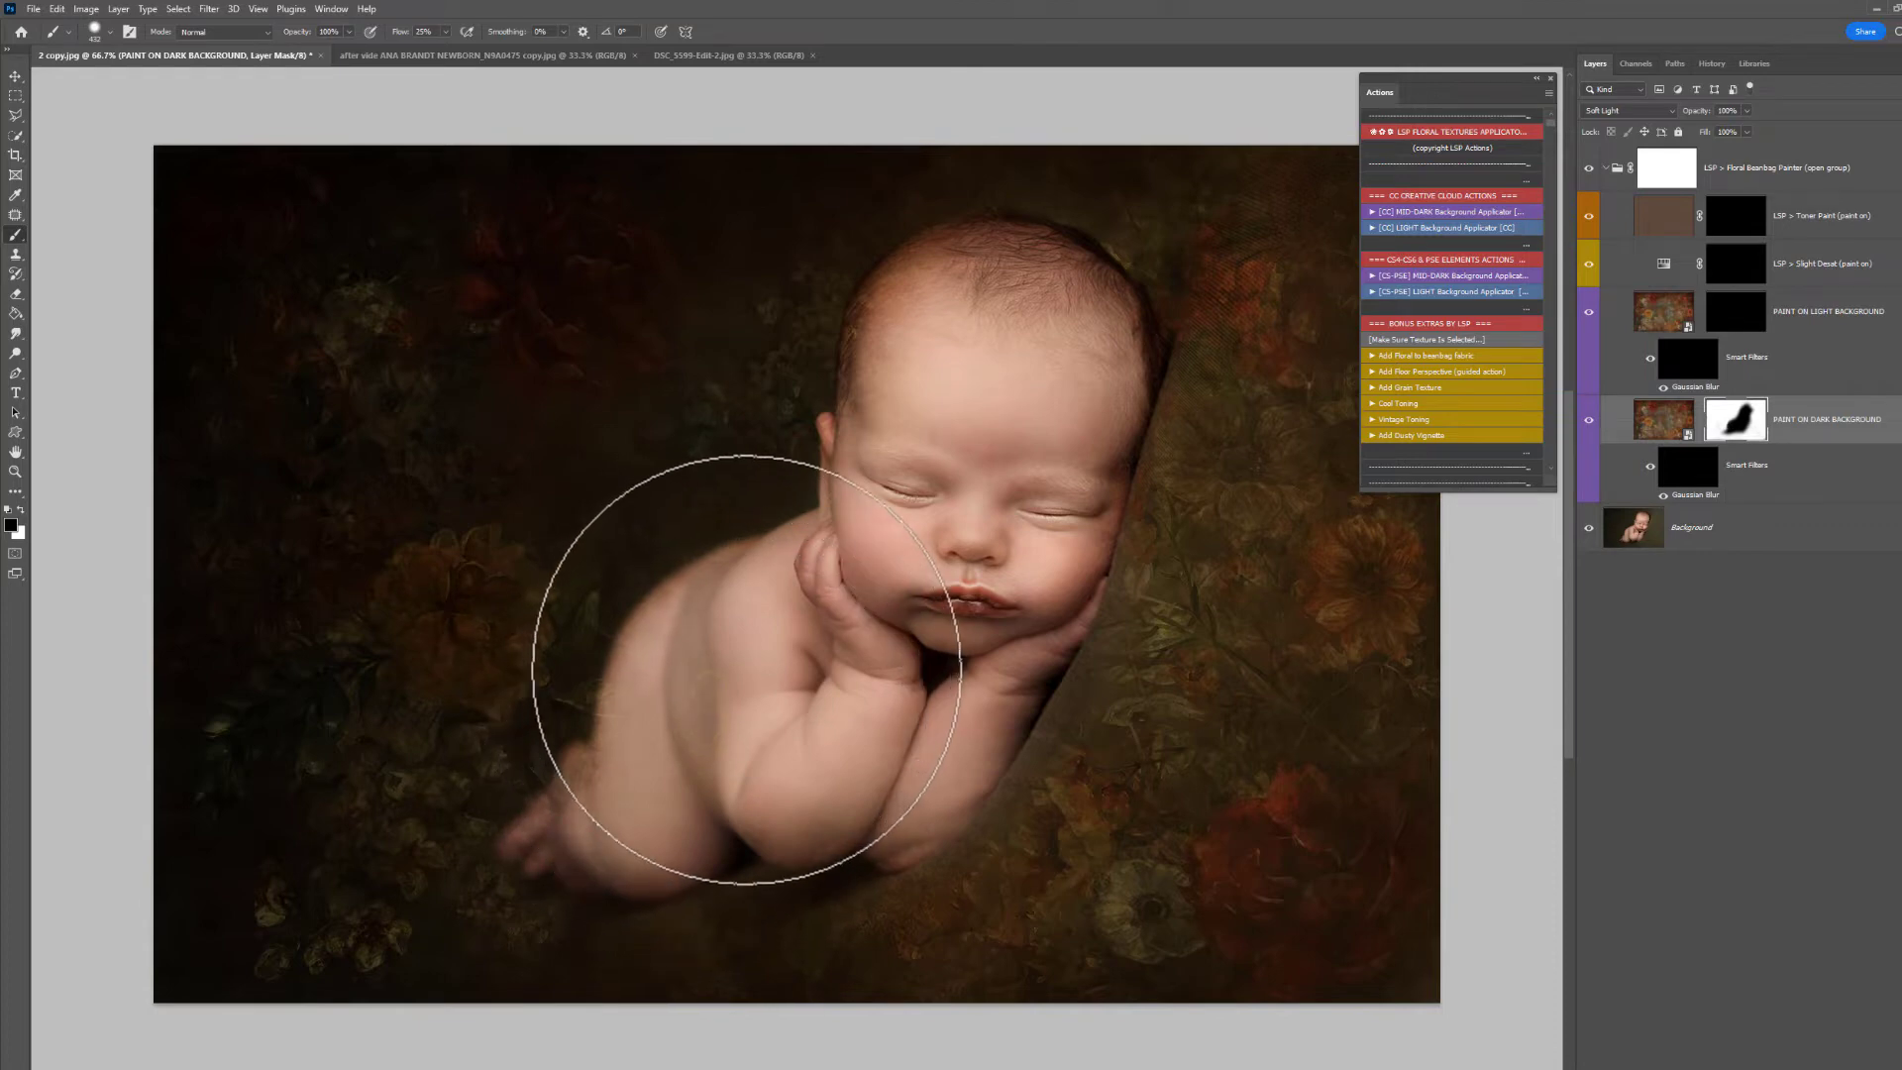
Step: Reduce the brush size and mask the texture off the baby's feet, legs and arms and along the edge of the head
right_click(711, 779)
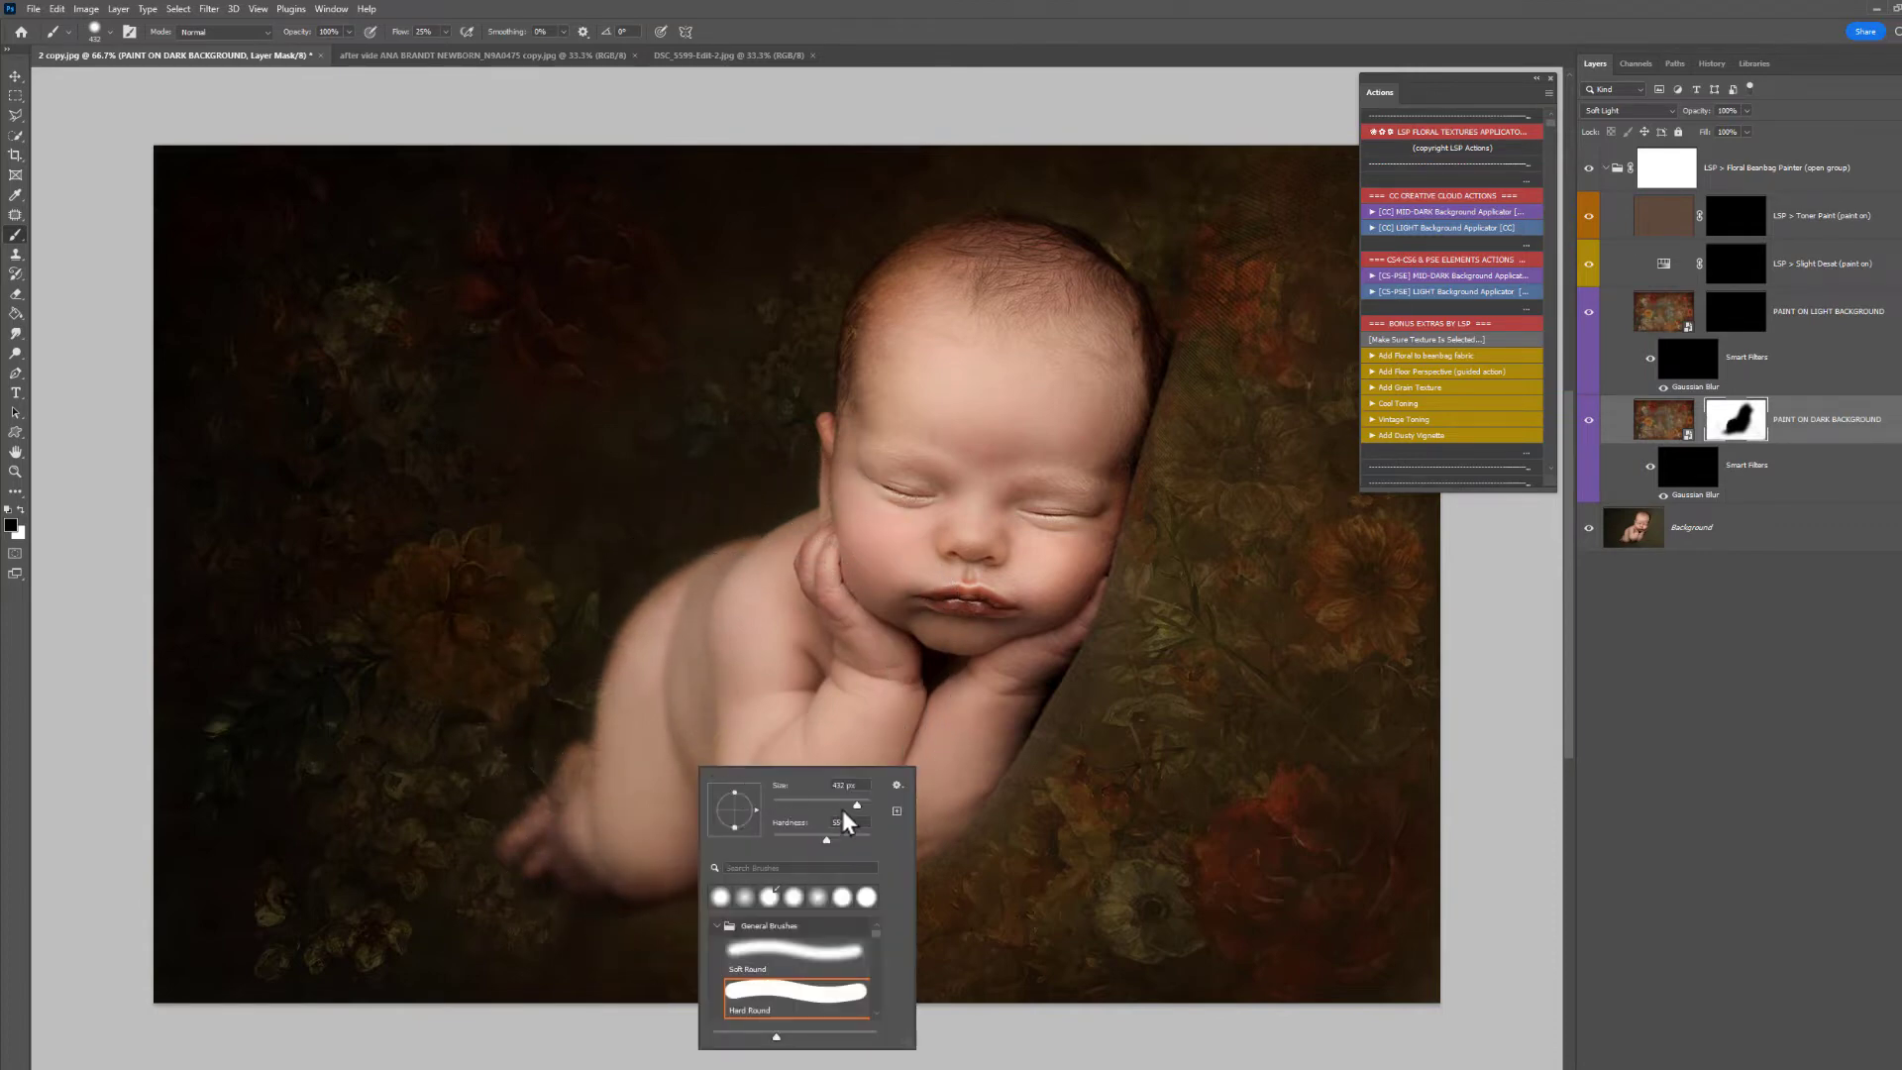
key(Return)
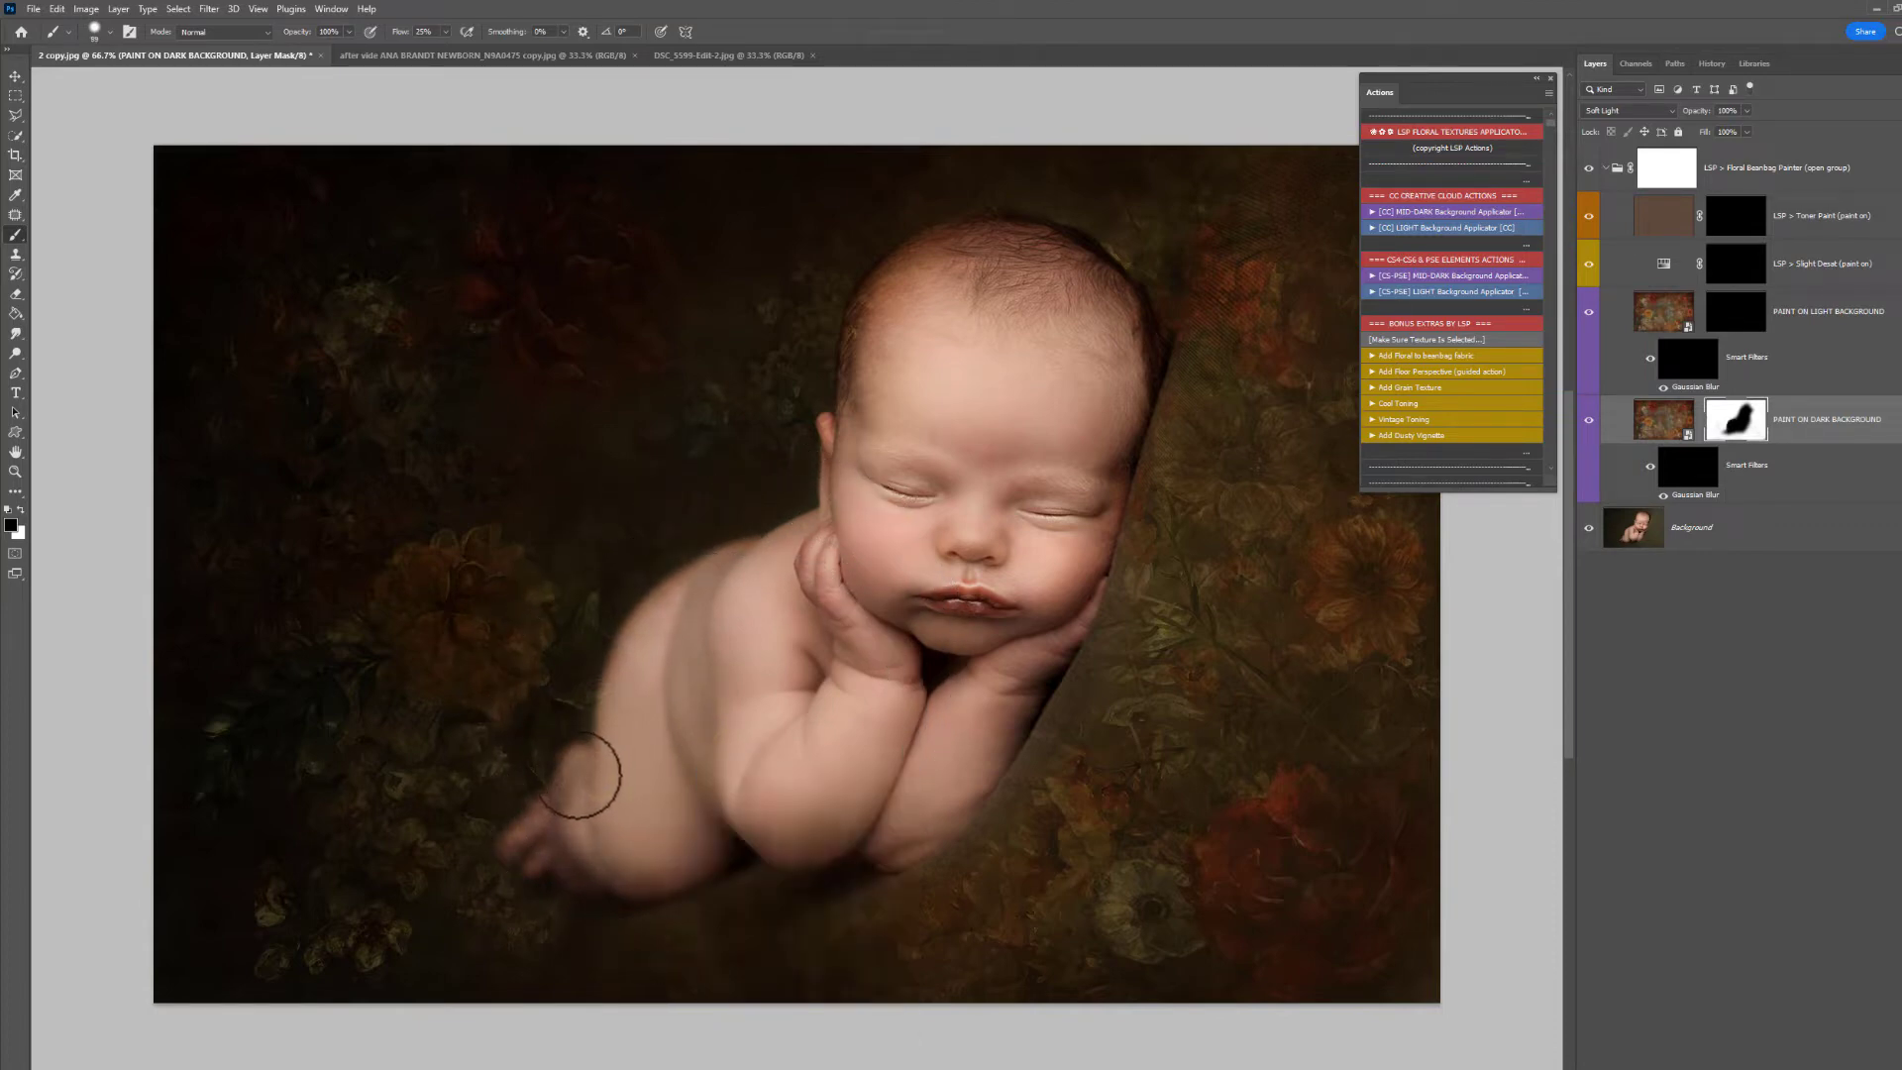
mouse_move(550, 818)
mouse_down()
mouse_move(522, 845)
mouse_move(660, 877)
mouse_move(745, 798)
mouse_move(799, 839)
mouse_move(909, 839)
mouse_move(942, 803)
mouse_move(779, 841)
mouse_move(792, 853)
mouse_move(934, 813)
mouse_move(927, 839)
mouse_move(802, 840)
mouse_move(756, 762)
mouse_move(817, 705)
mouse_up()
mouse_move(1062, 480)
mouse_down()
mouse_move(1098, 444)
mouse_move(1099, 520)
mouse_move(1125, 379)
mouse_move(1094, 287)
mouse_up()
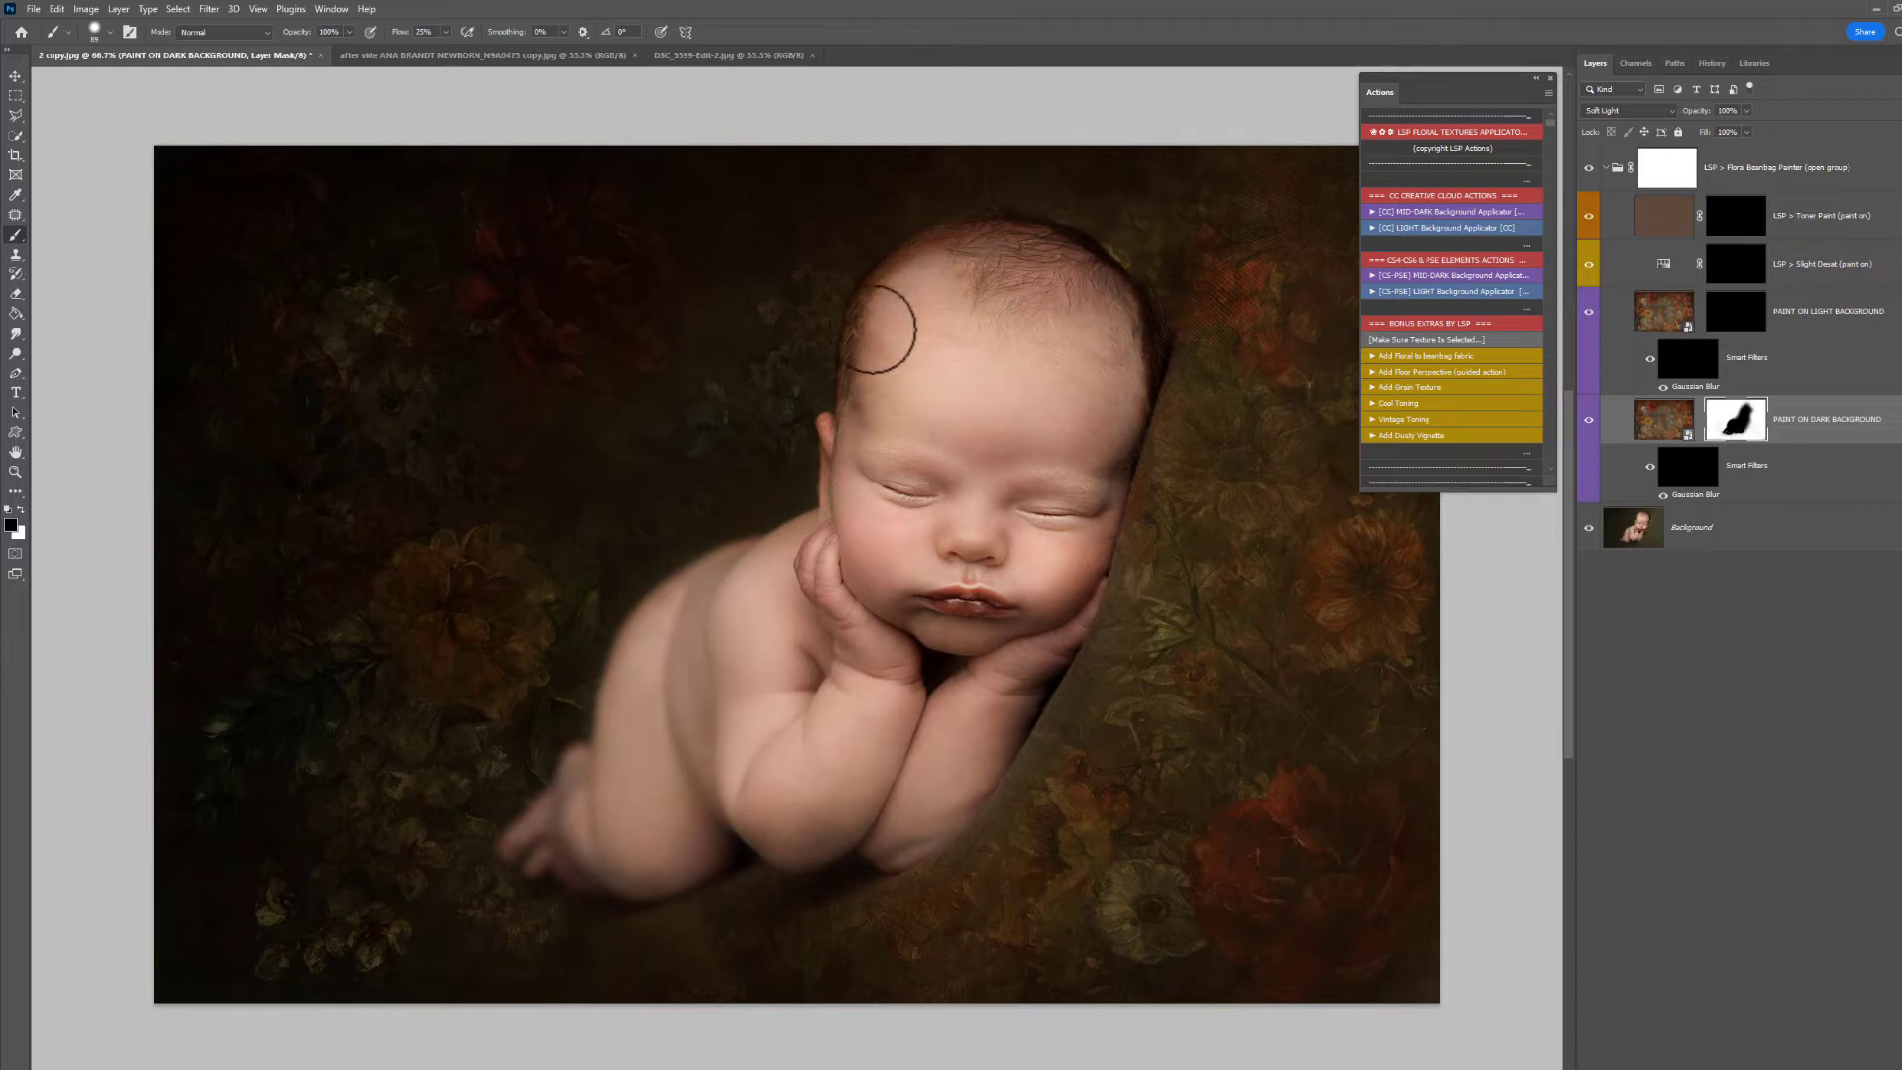
Step: With a 177 px brush, clean the remaining texture off the baby's forehead, chin, back and hair
right_click(917, 423)
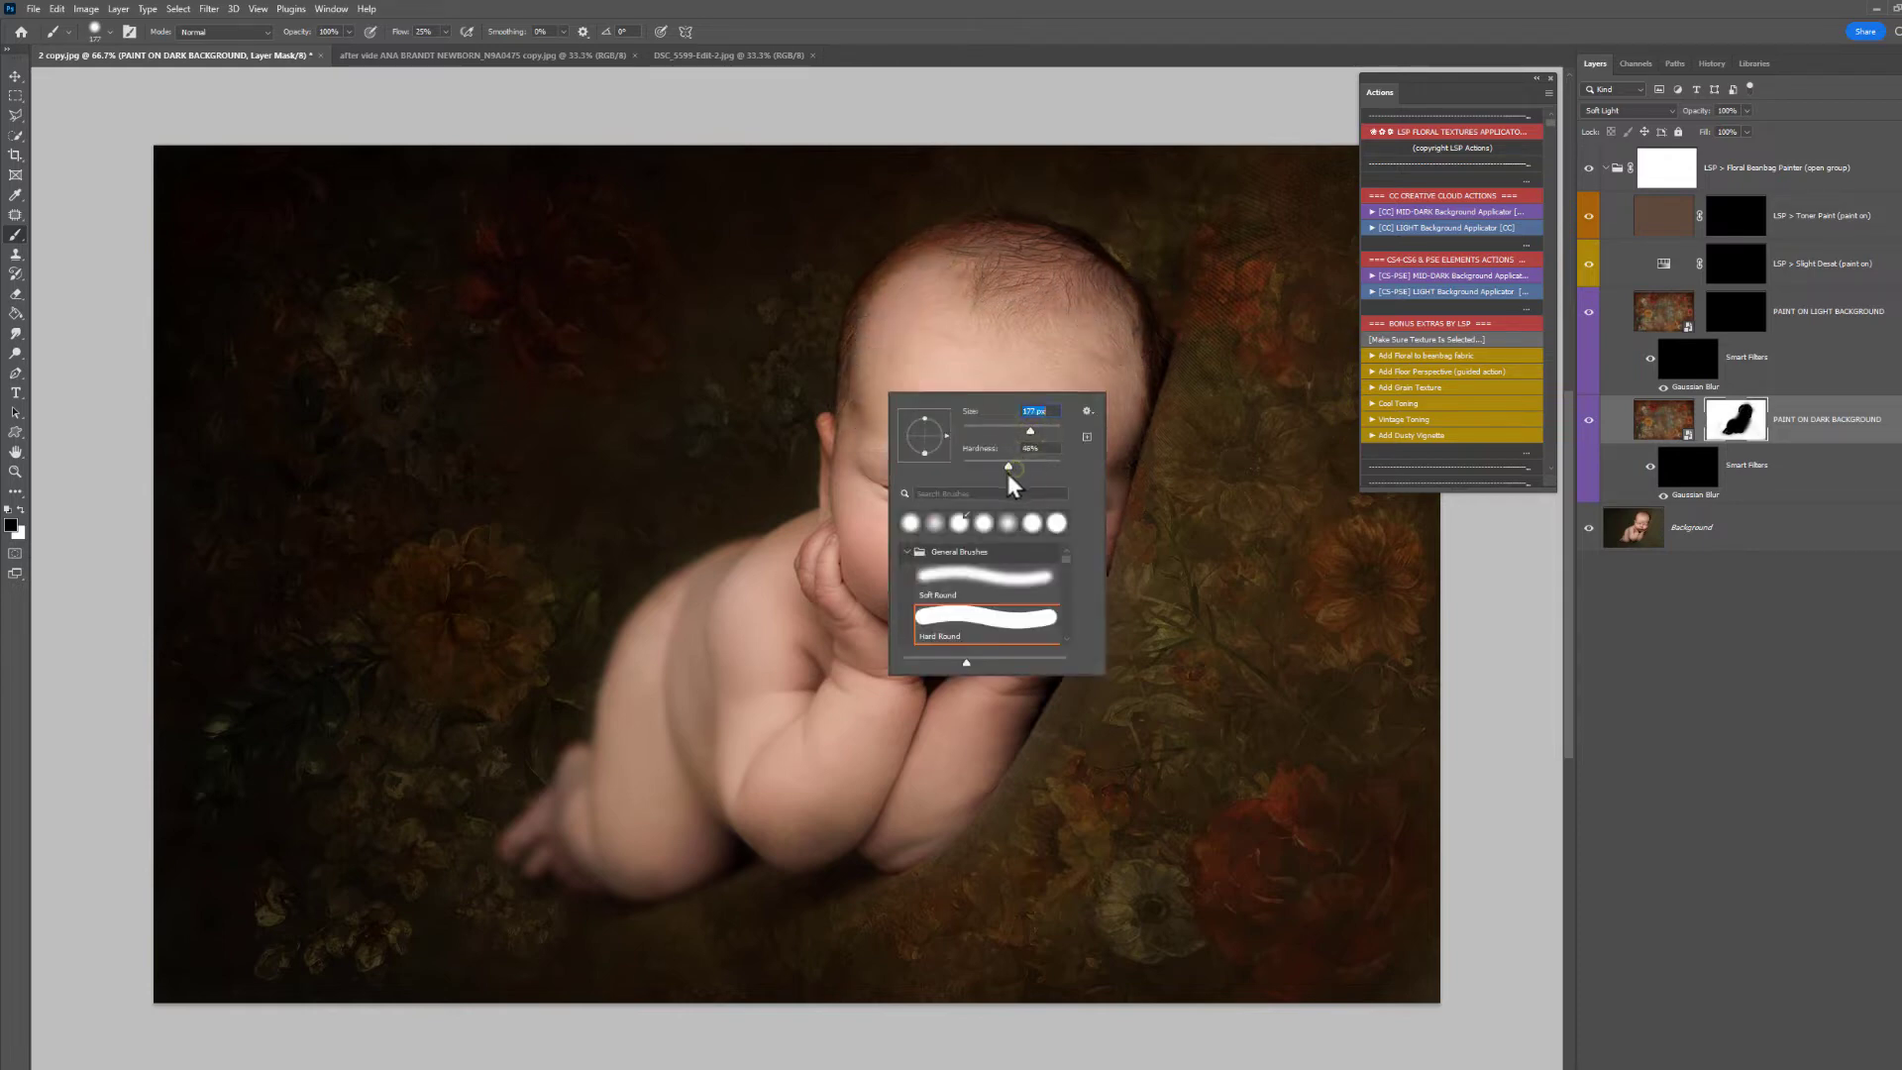
key(Return)
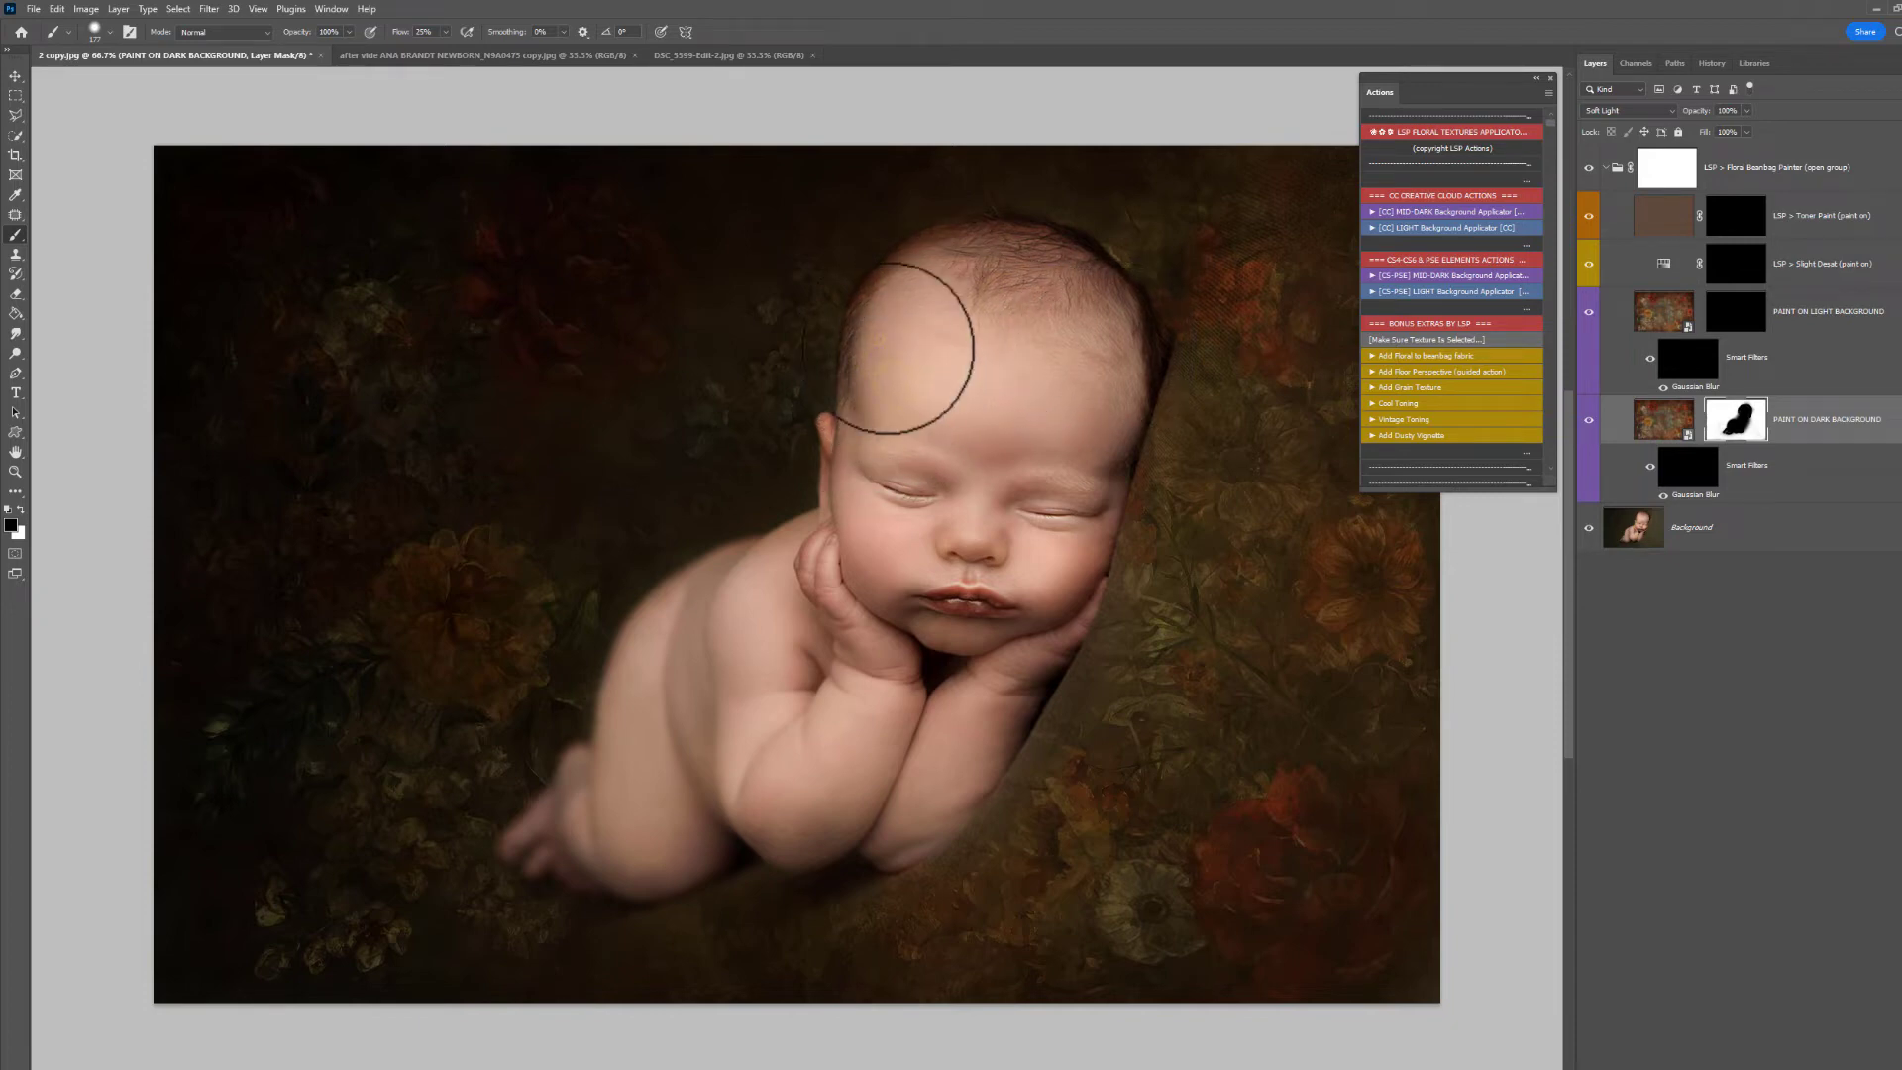
click(962, 630)
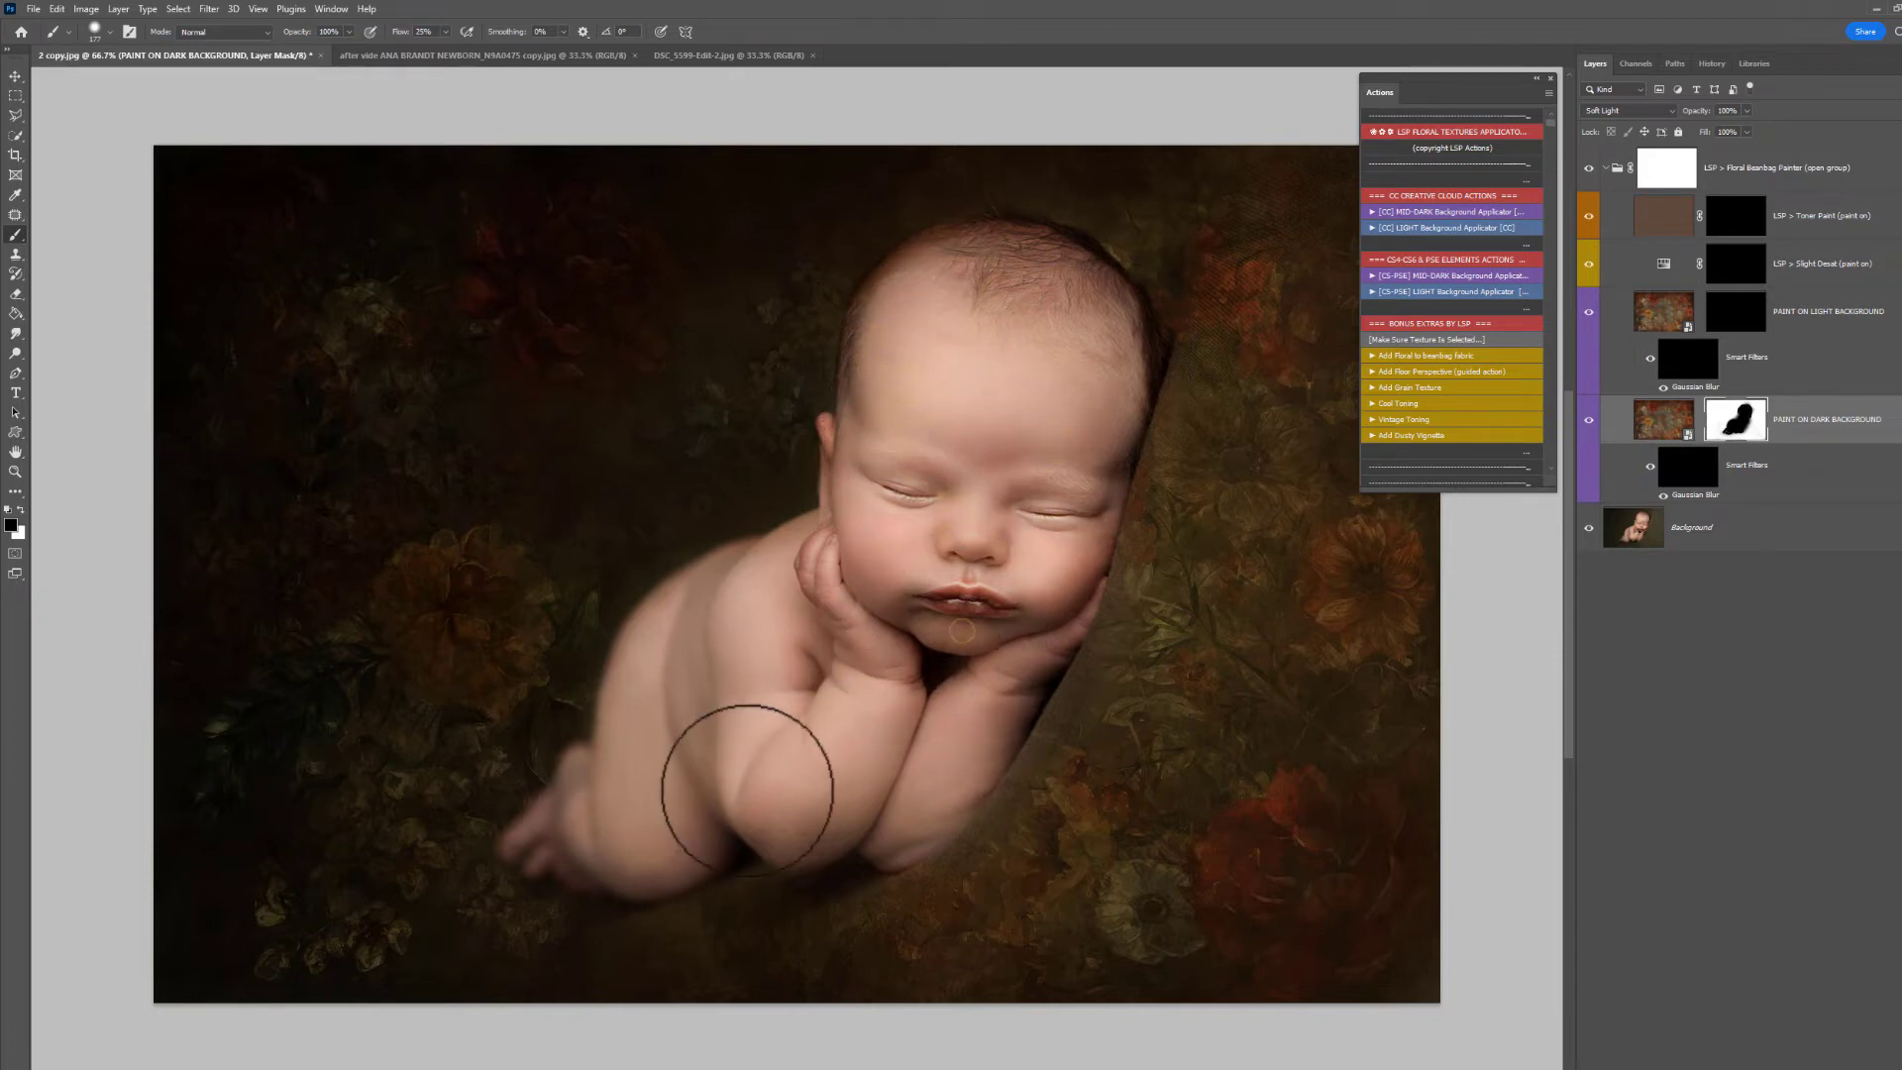
click(690, 618)
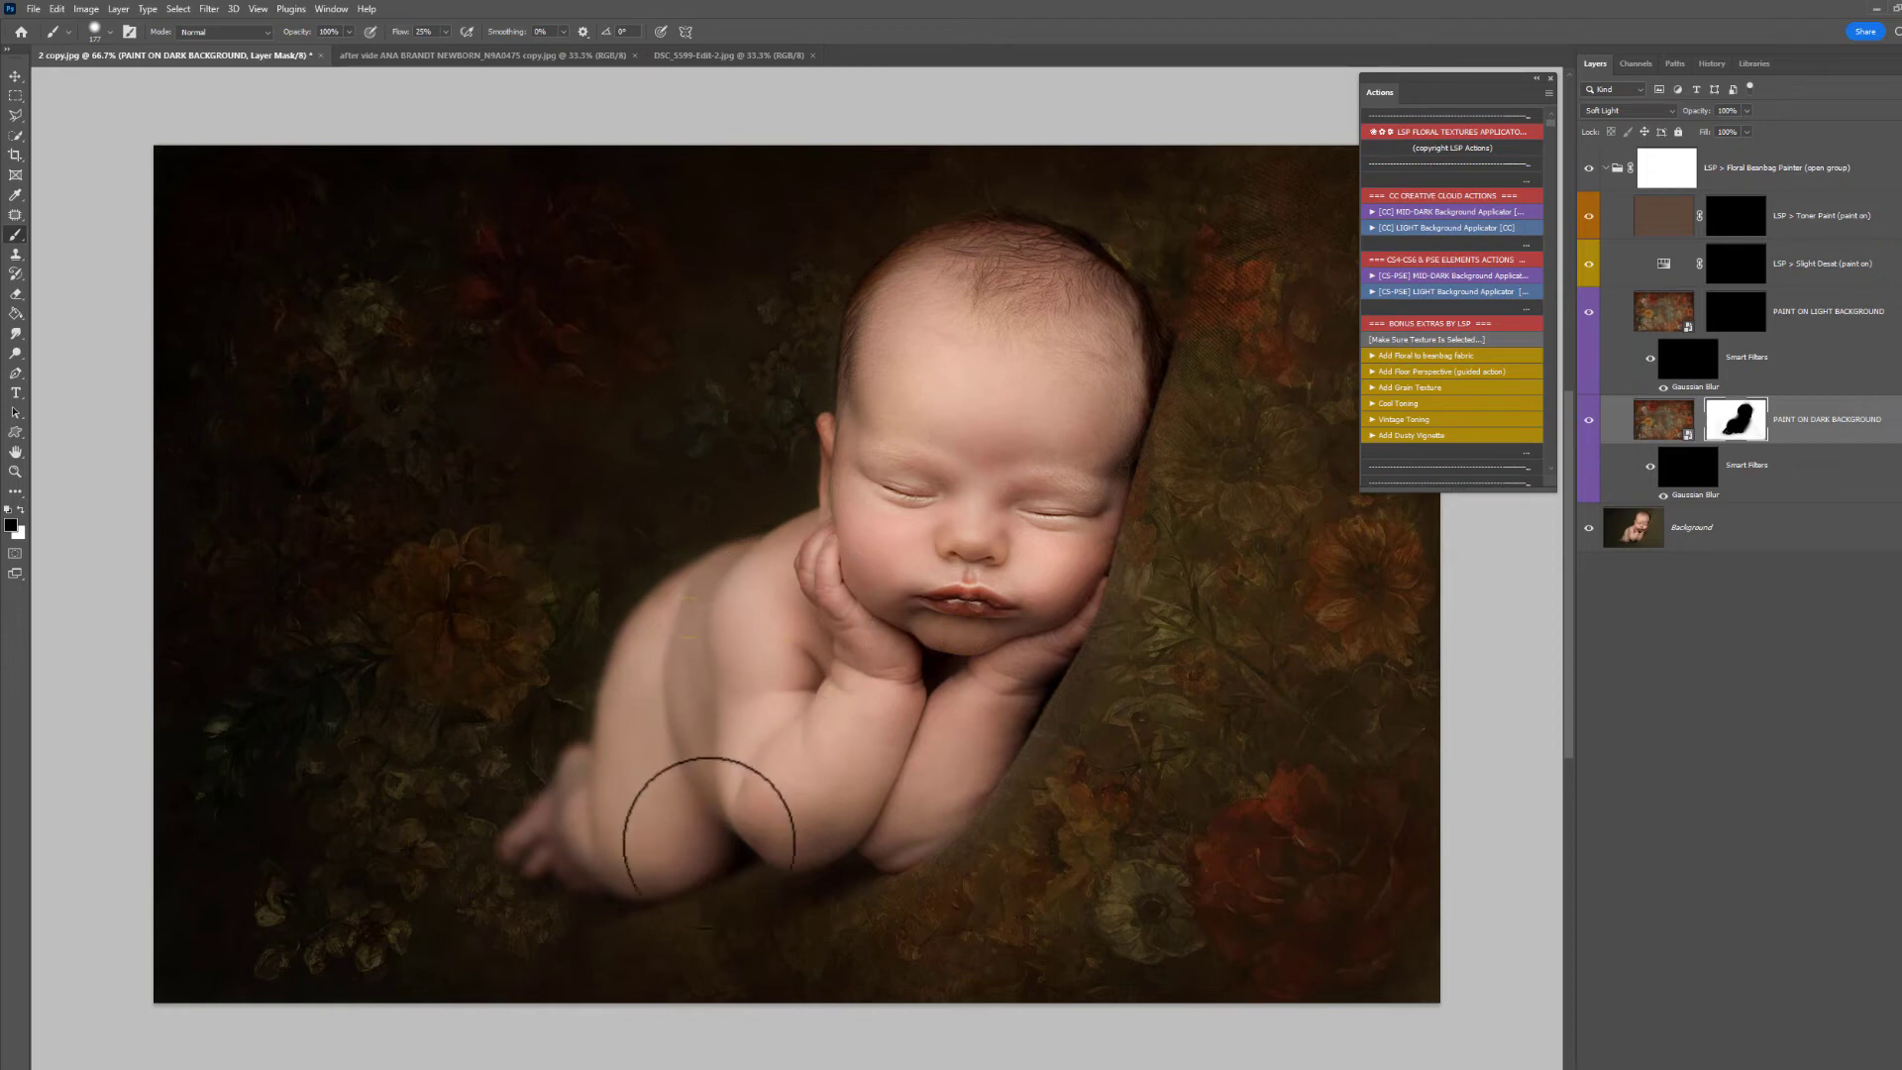
click(954, 274)
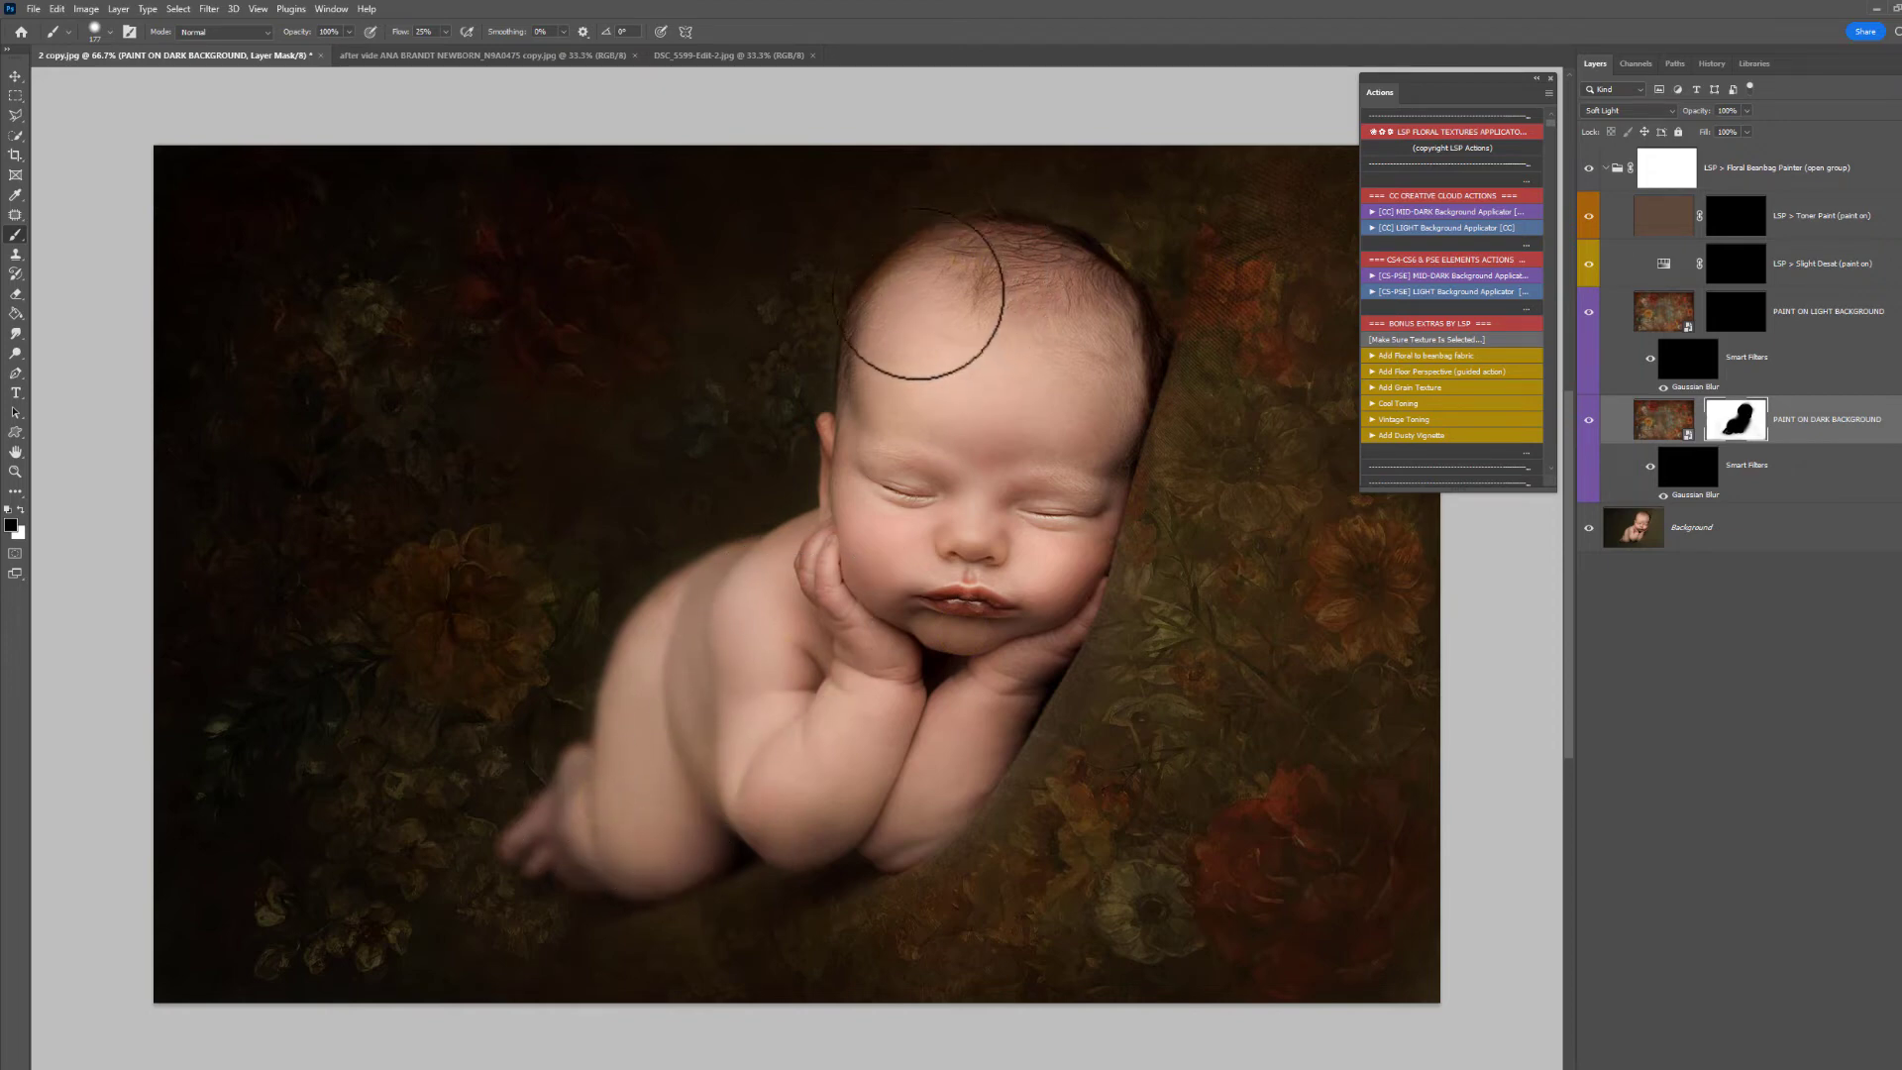
click(1063, 279)
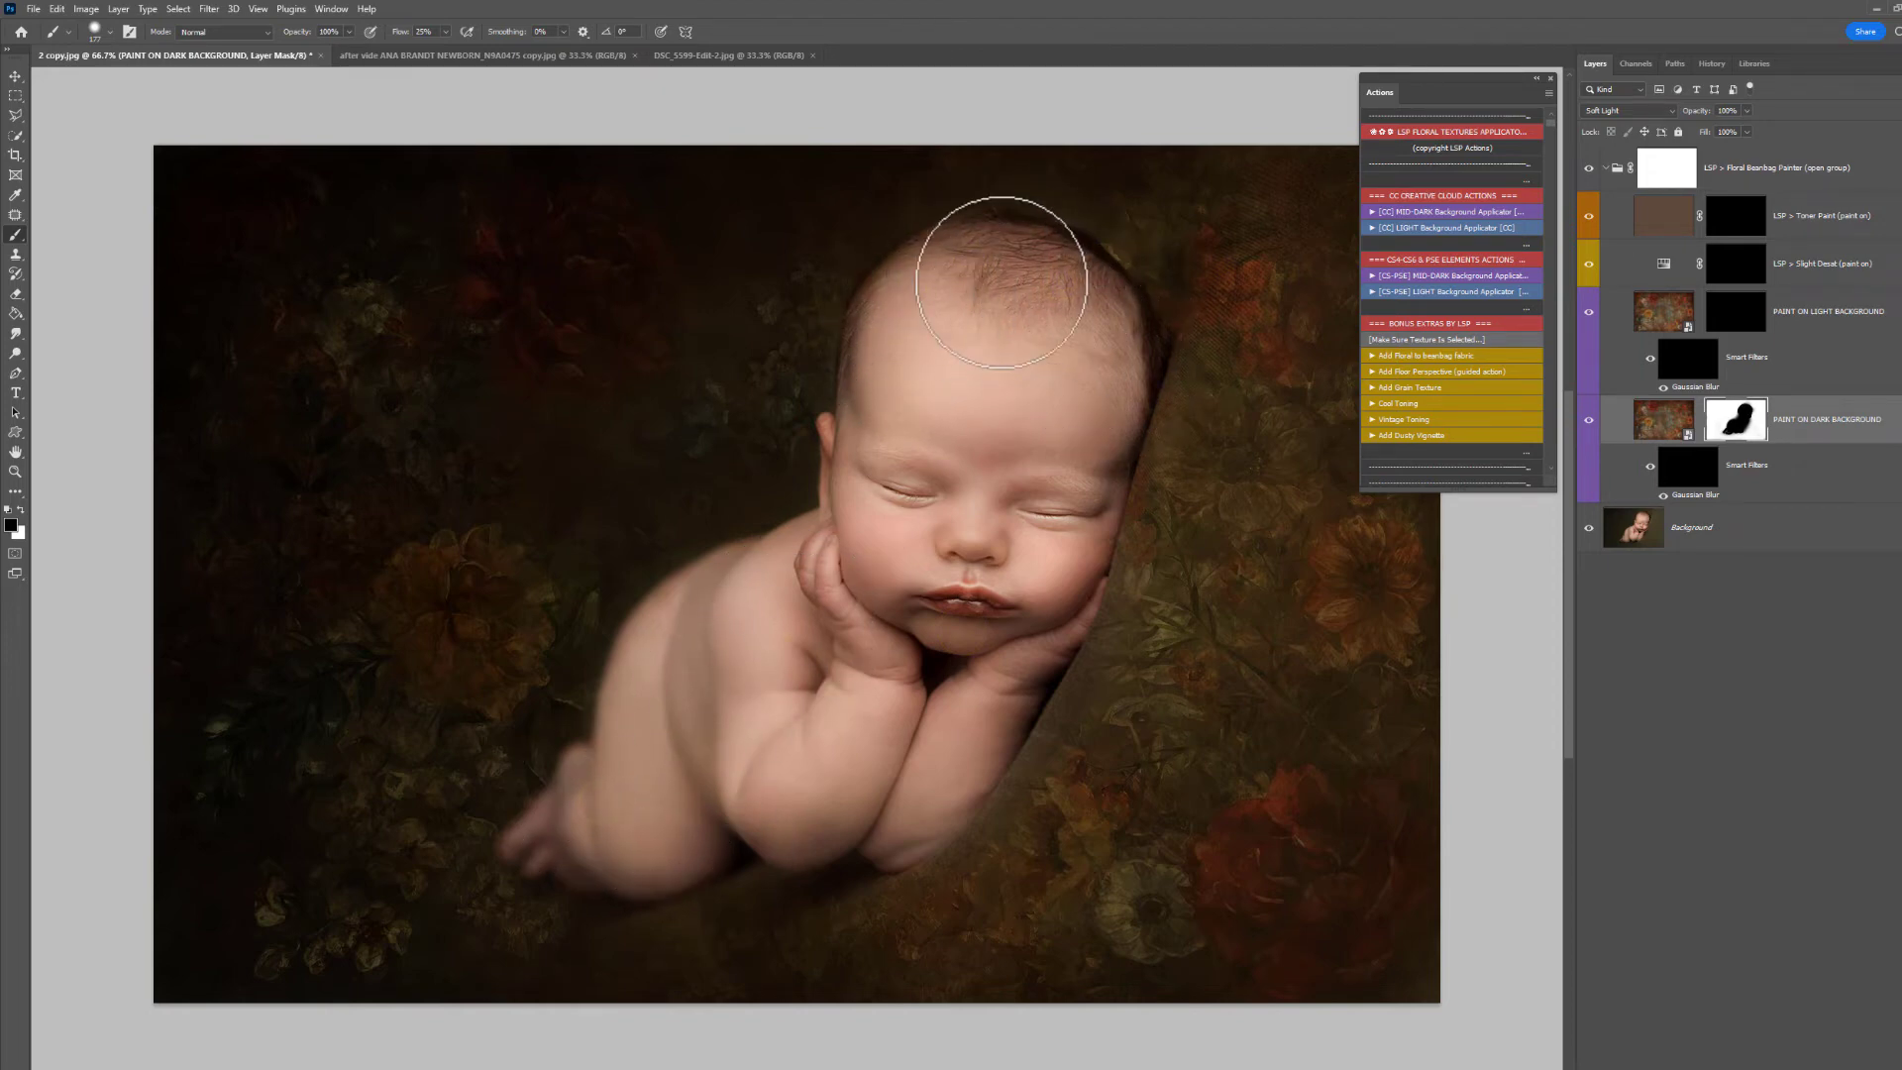
Step: Paint white on the PAINT ON DARK BACKGROUND mask to restore the floral texture around the top and side of the baby's head
right_click(990, 408)
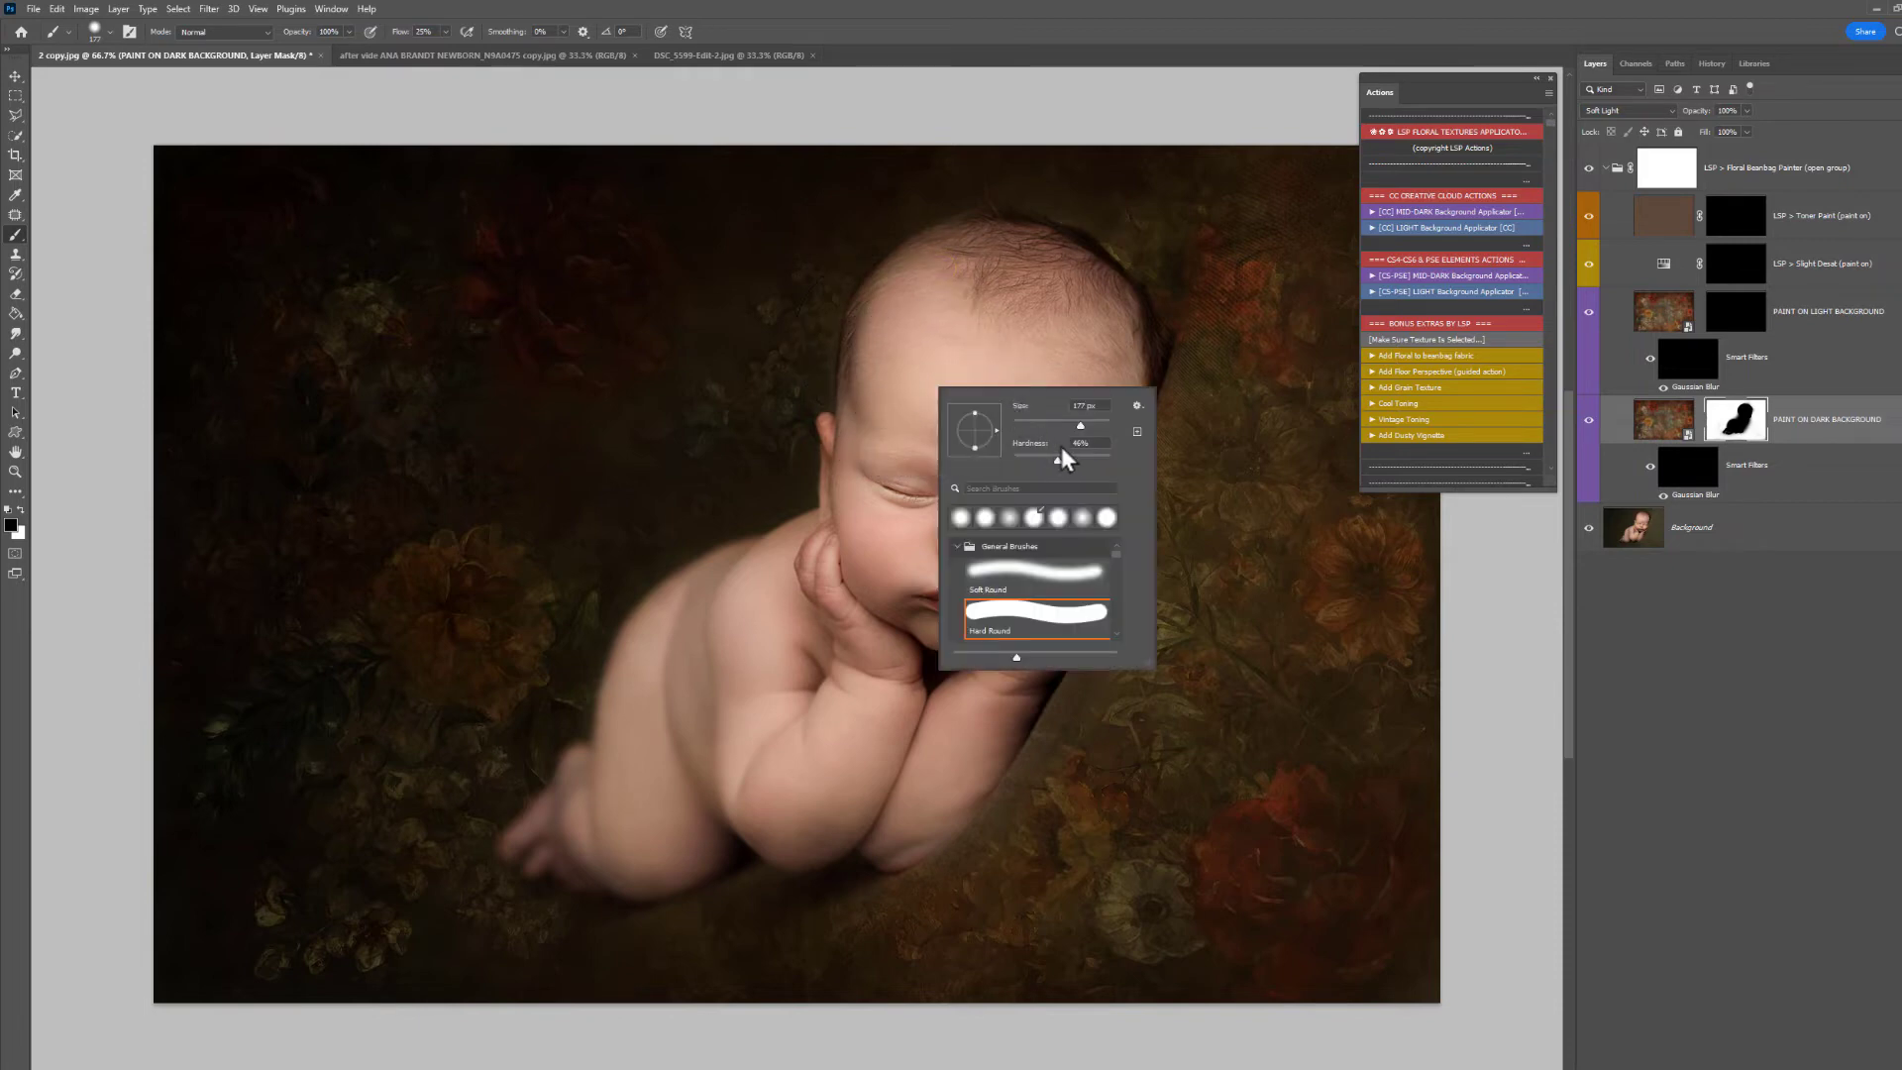
click(21, 509)
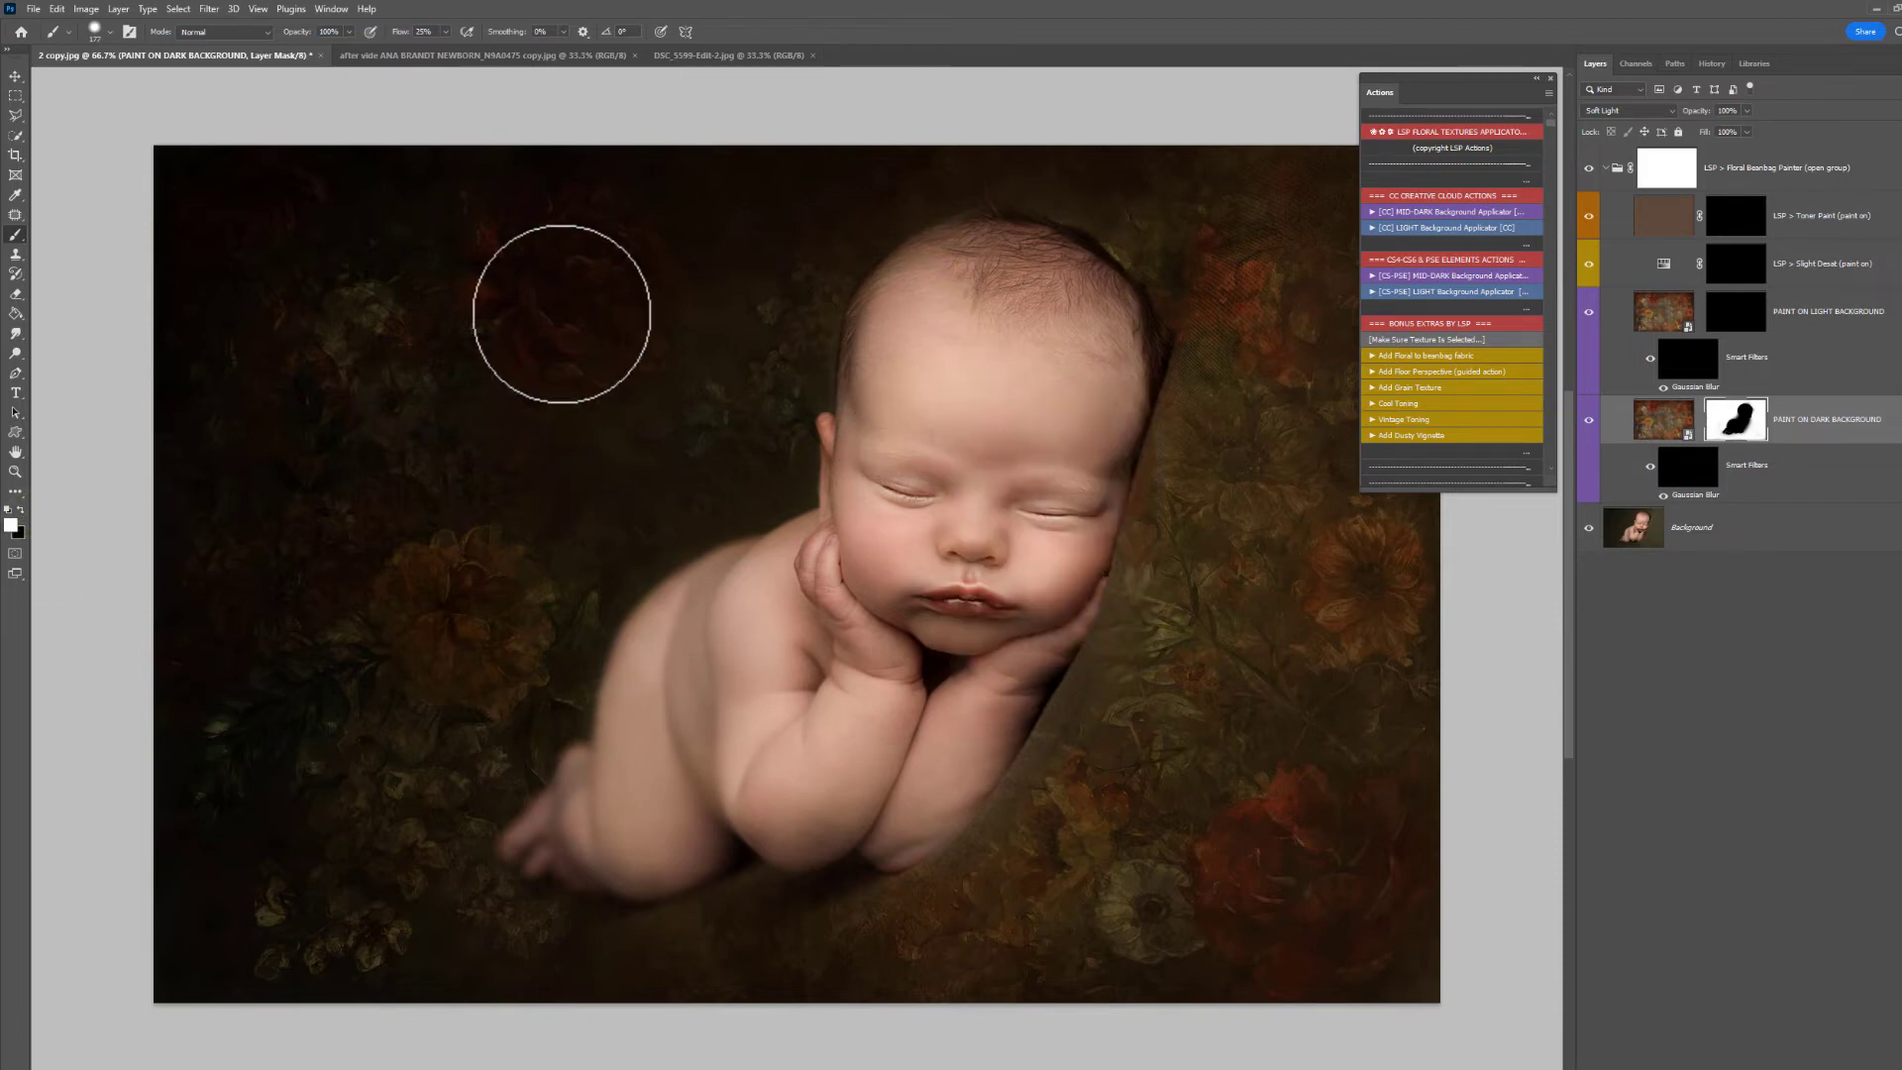
click(917, 183)
click(858, 220)
click(849, 237)
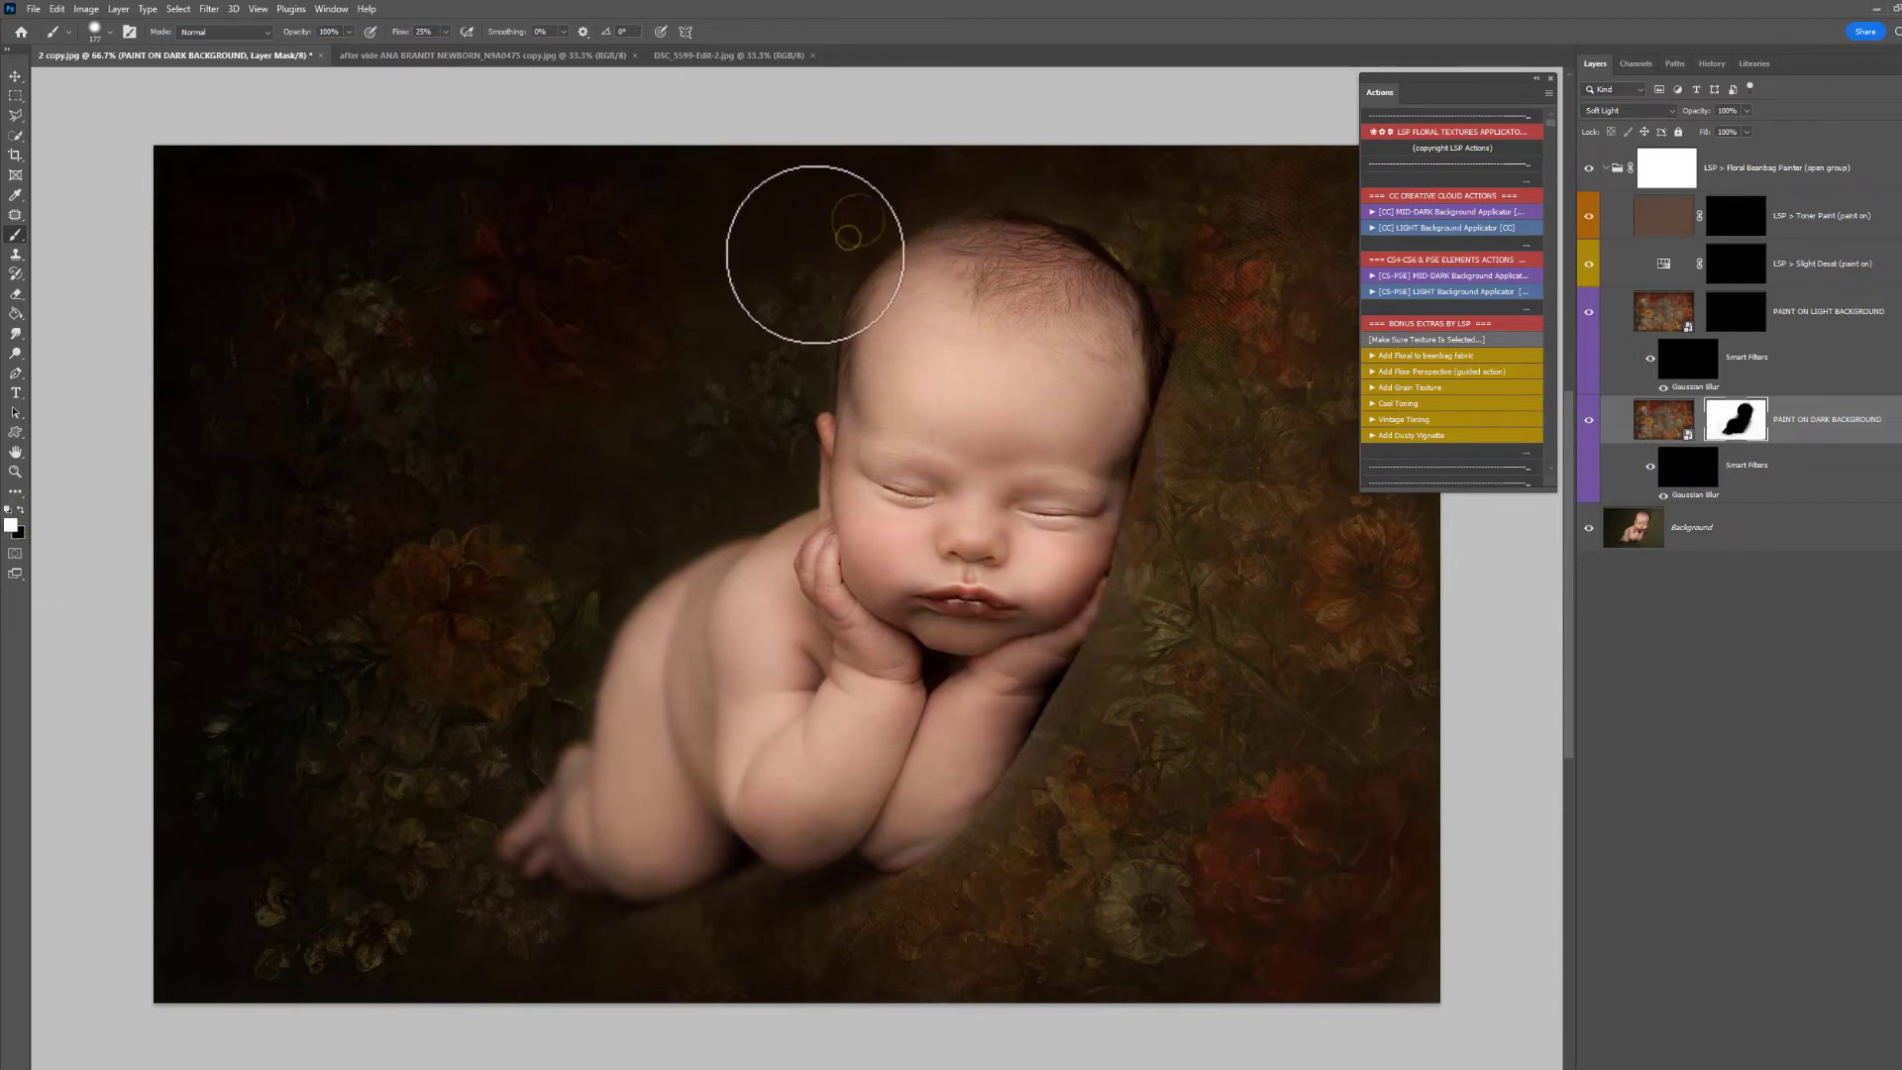
click(800, 311)
click(792, 339)
click(799, 373)
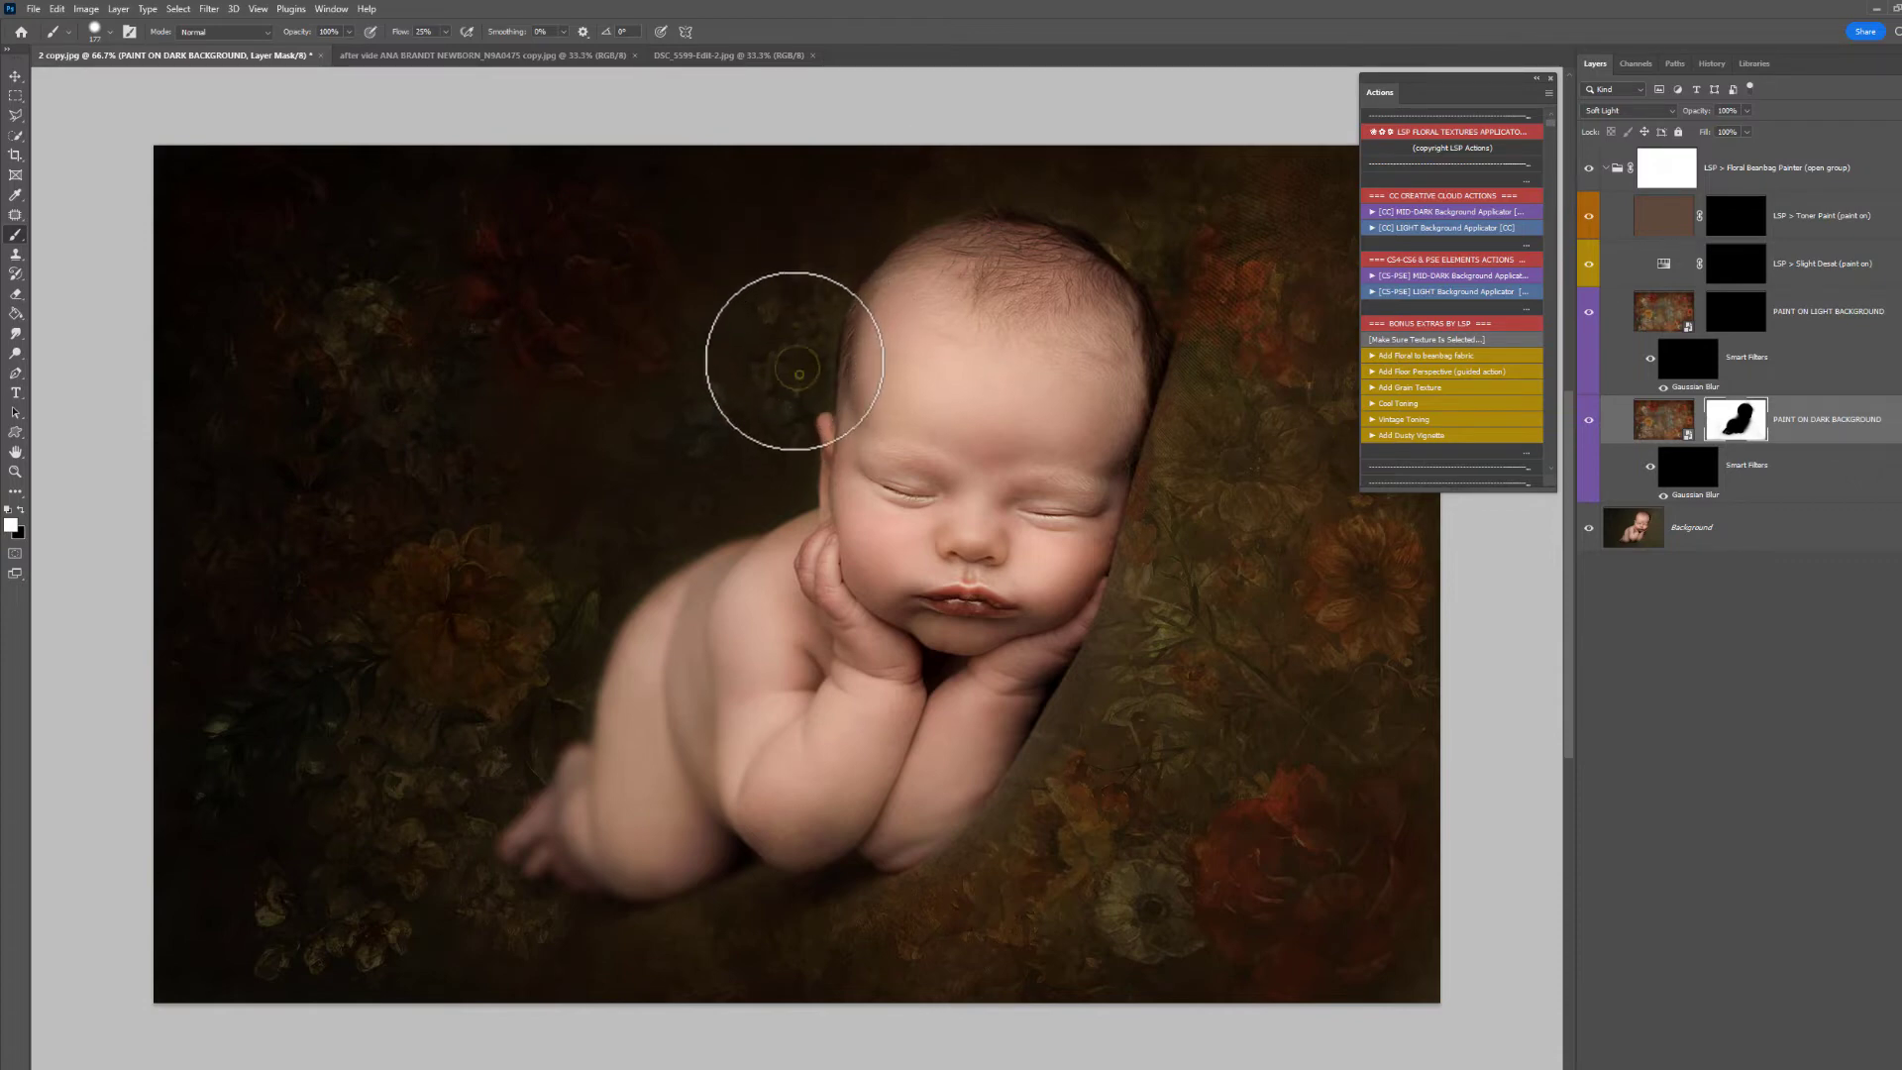
click(791, 342)
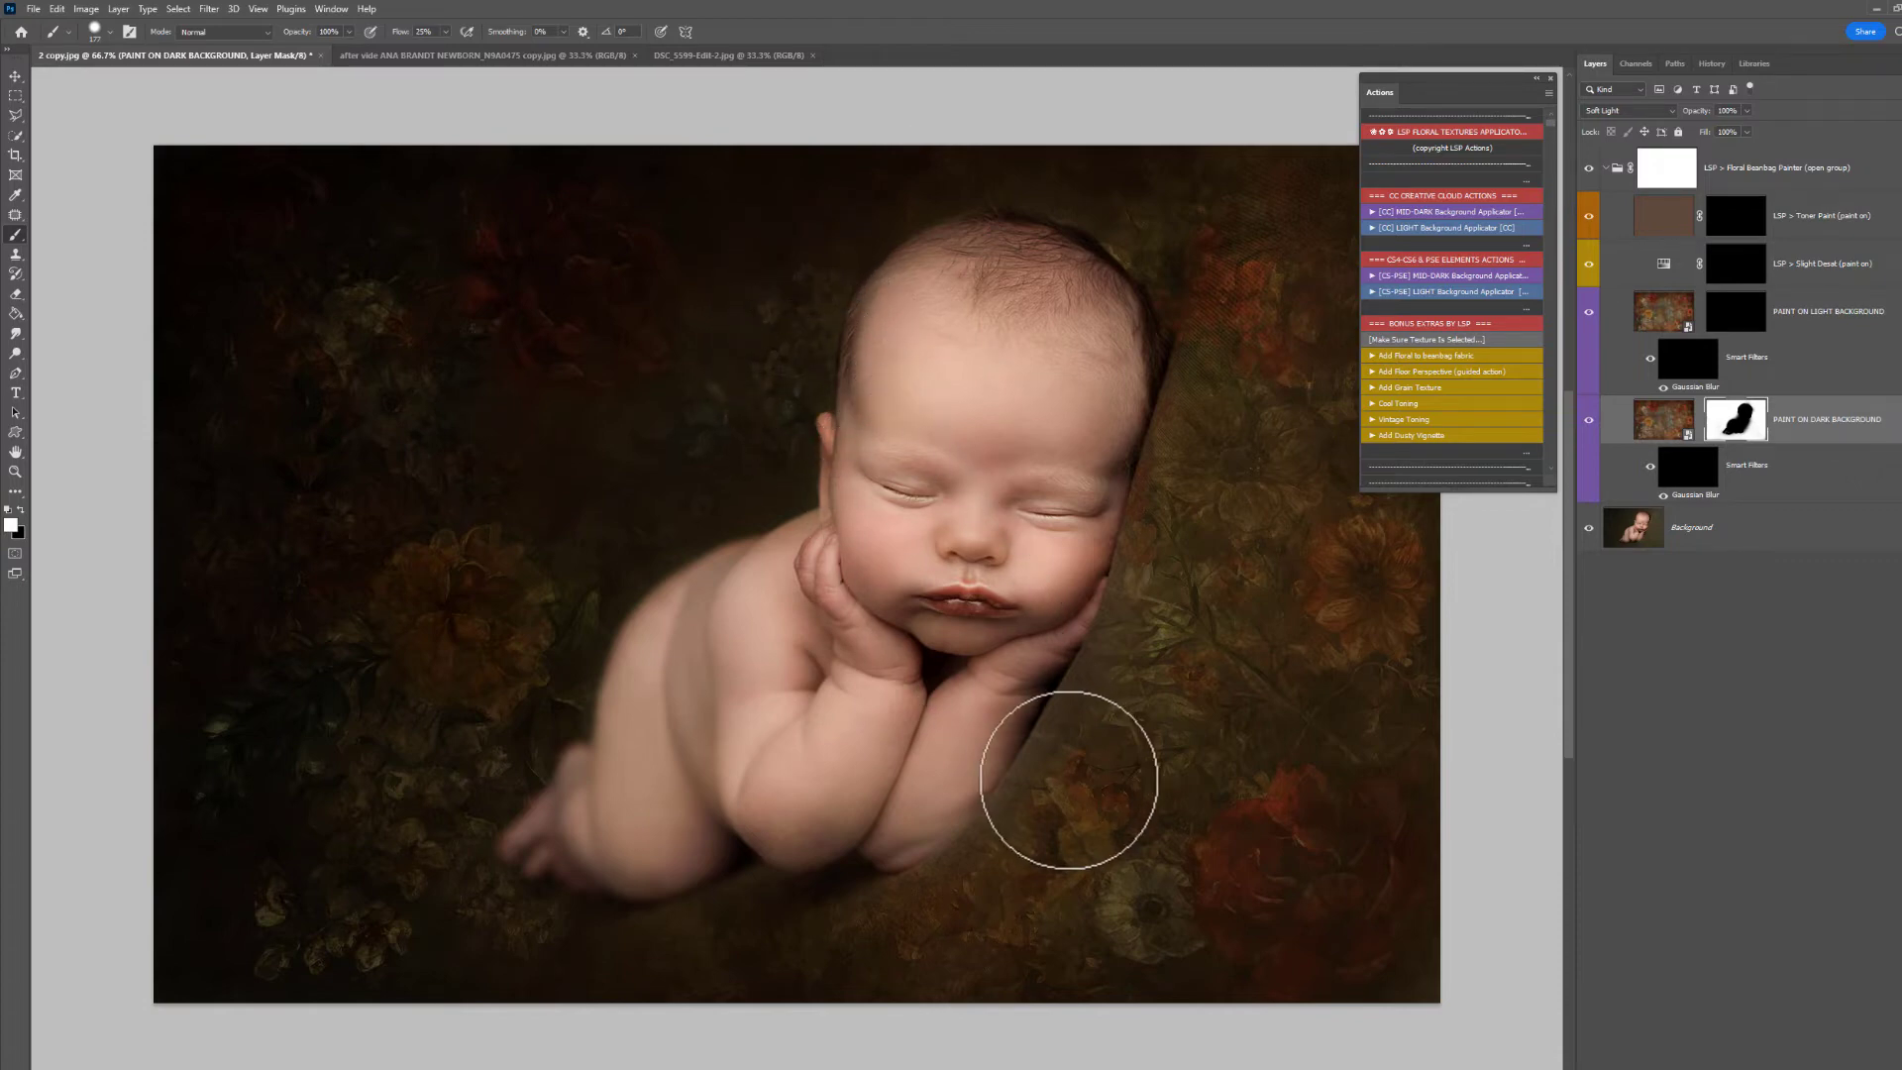
Step: Restore the floral texture on the fabric edge beside the baby's arms with white on the layer mask
click(1022, 823)
click(1075, 733)
click(1136, 718)
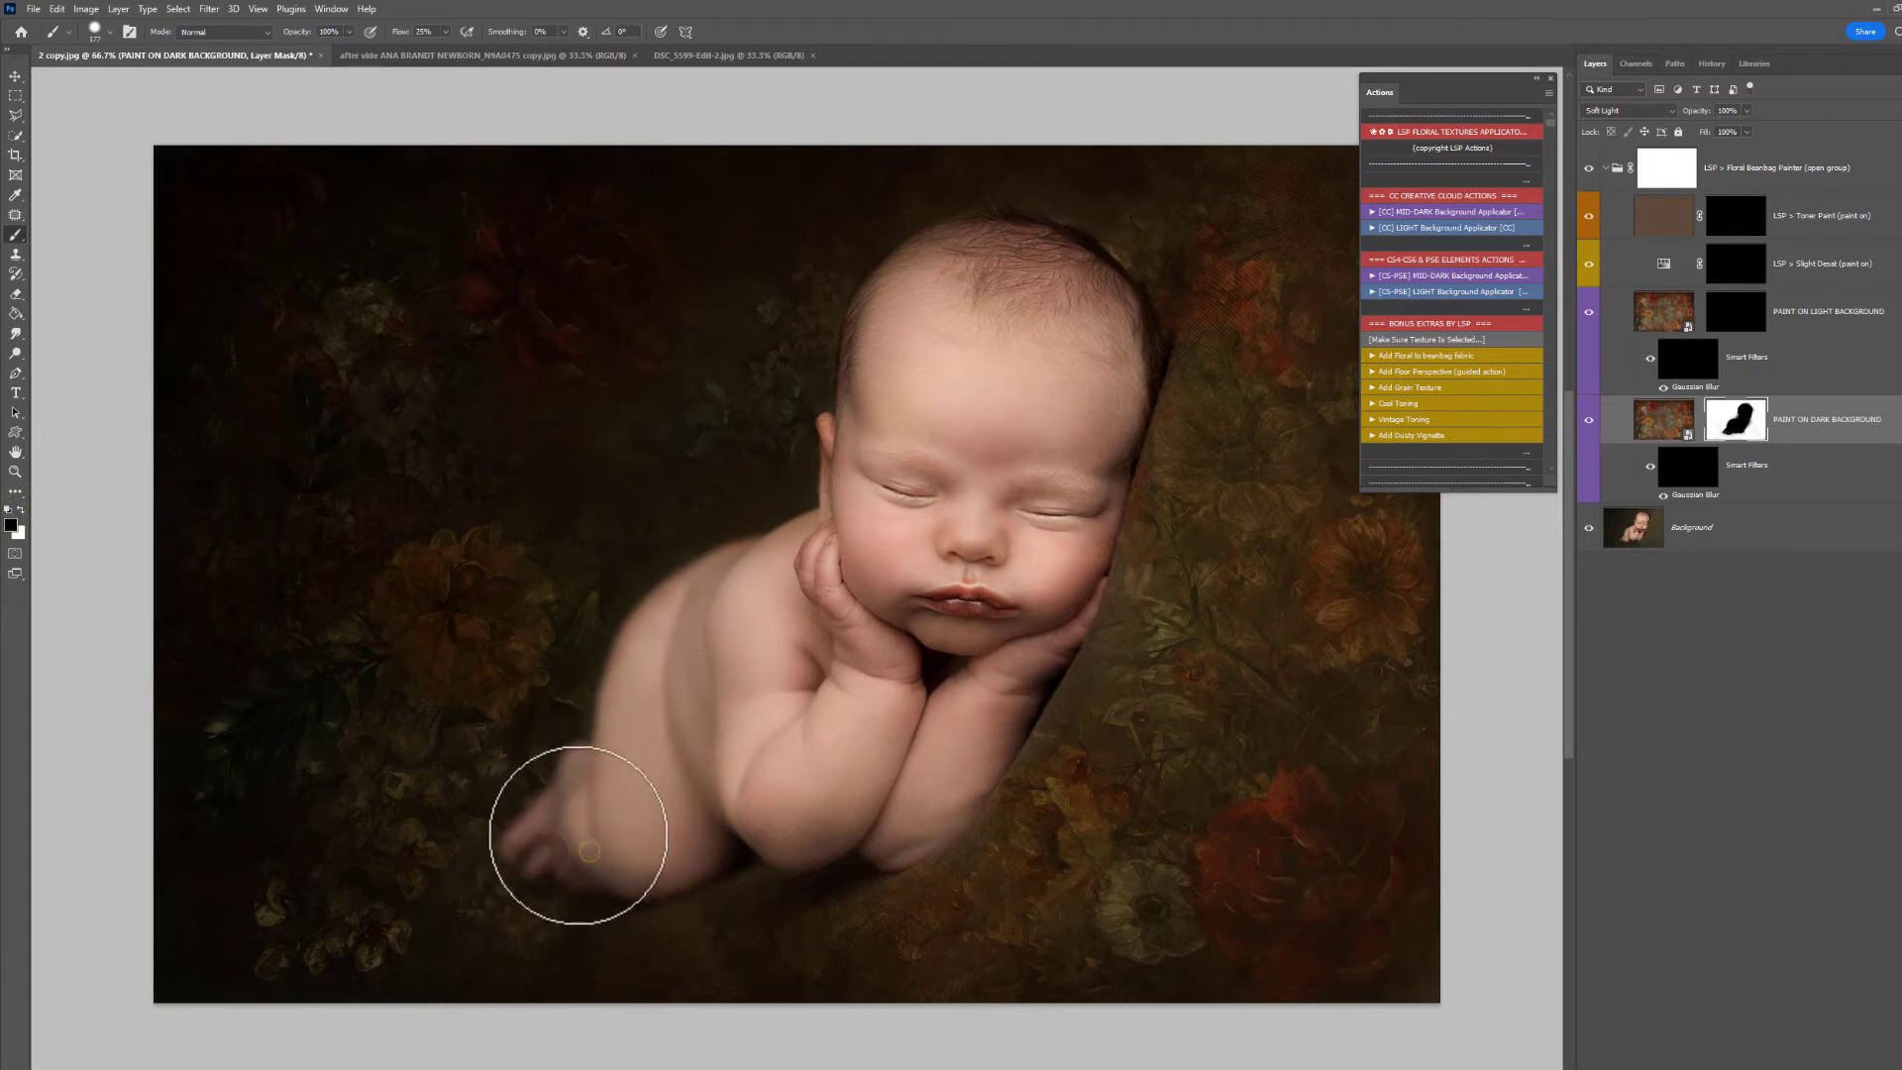
Step: Paint white with a large 0% hardness brush on the dark background layer's smart filter mask to blur the florals behind the baby
click(21, 508)
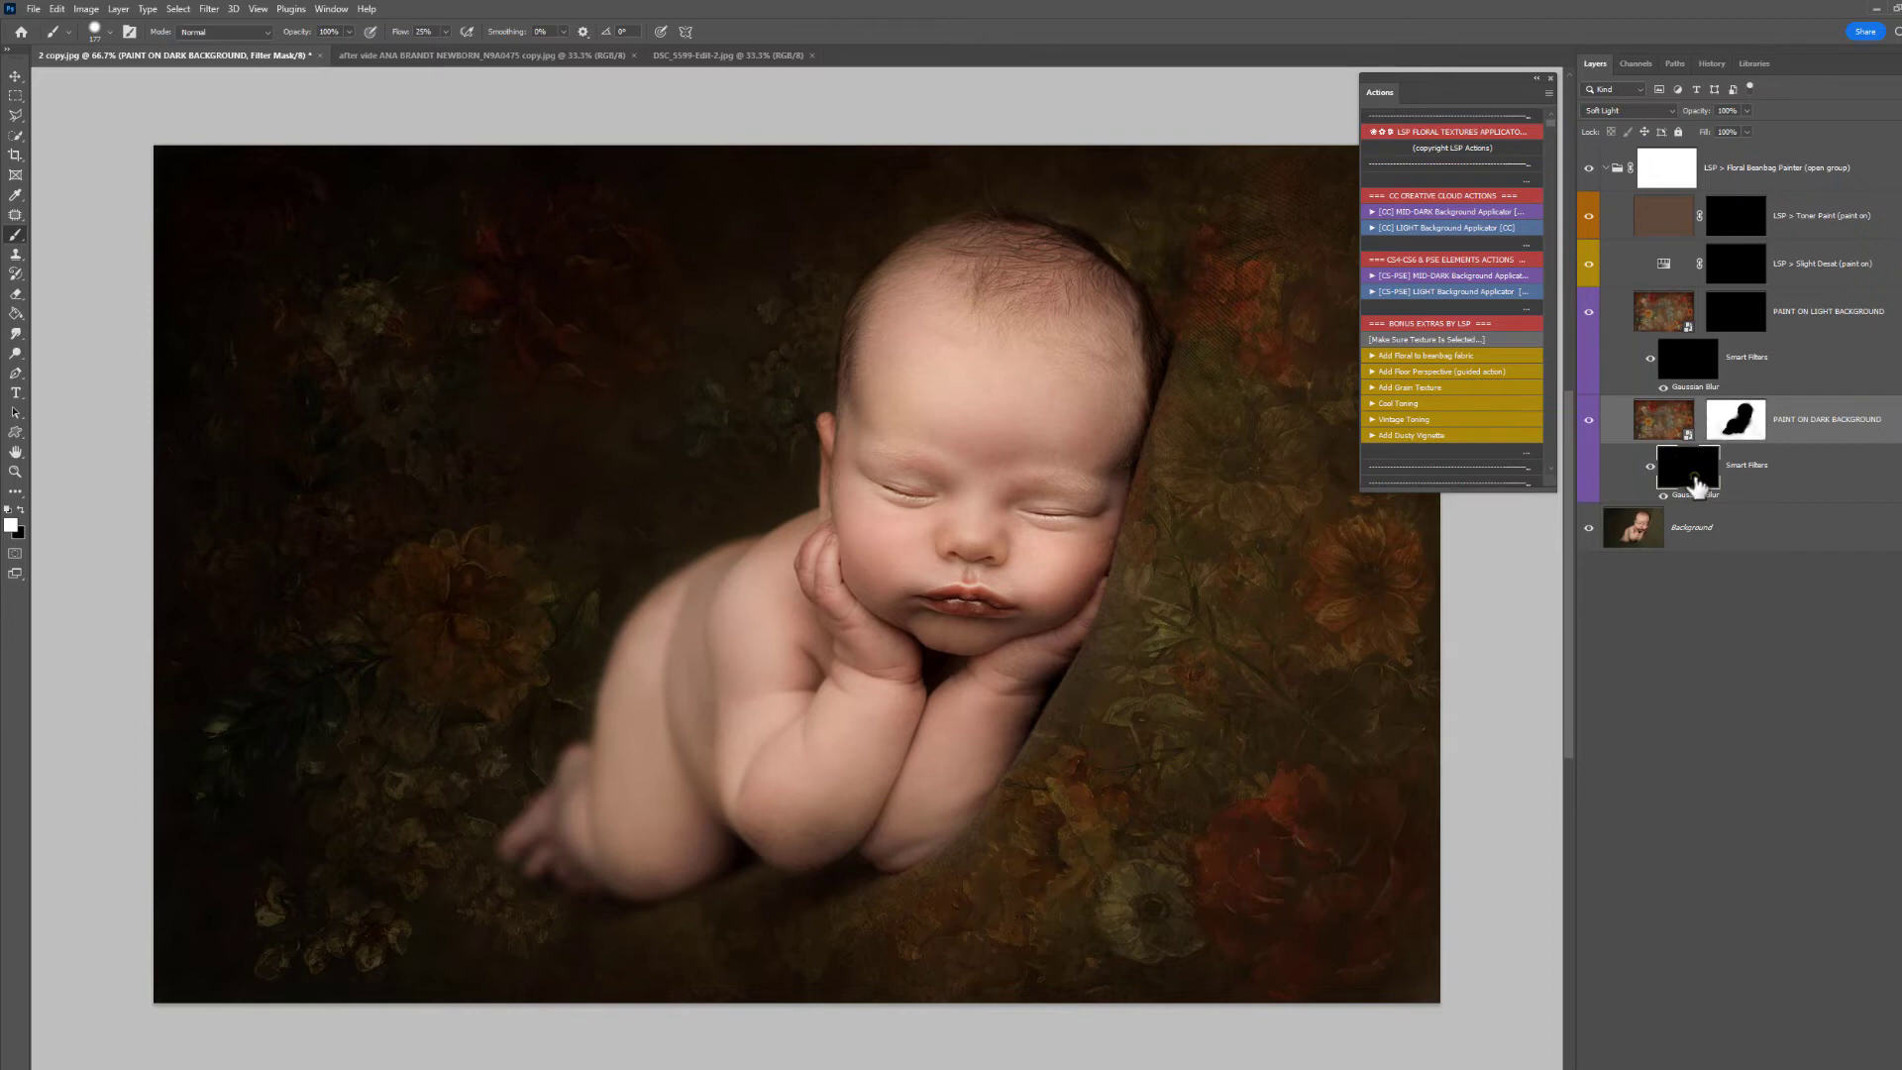
right_click(373, 535)
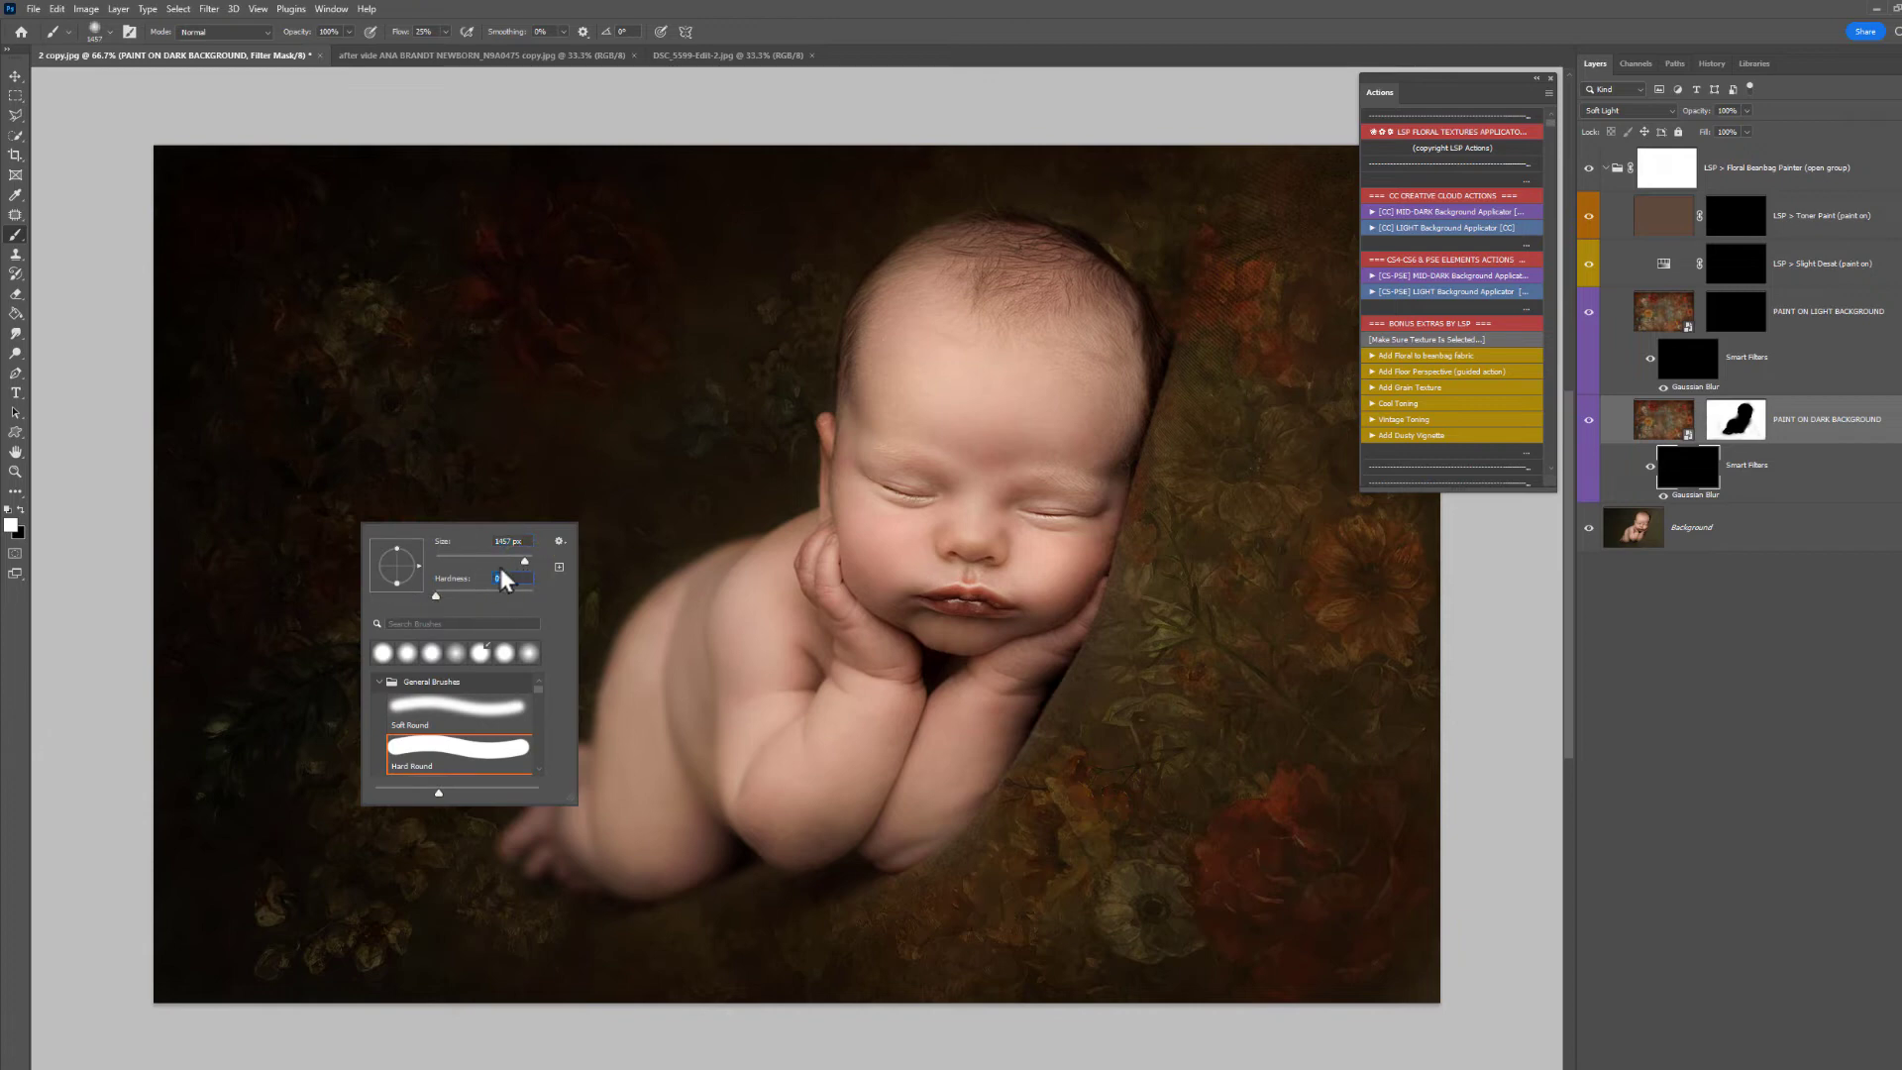
drag(525, 561, 528, 560)
key(Return)
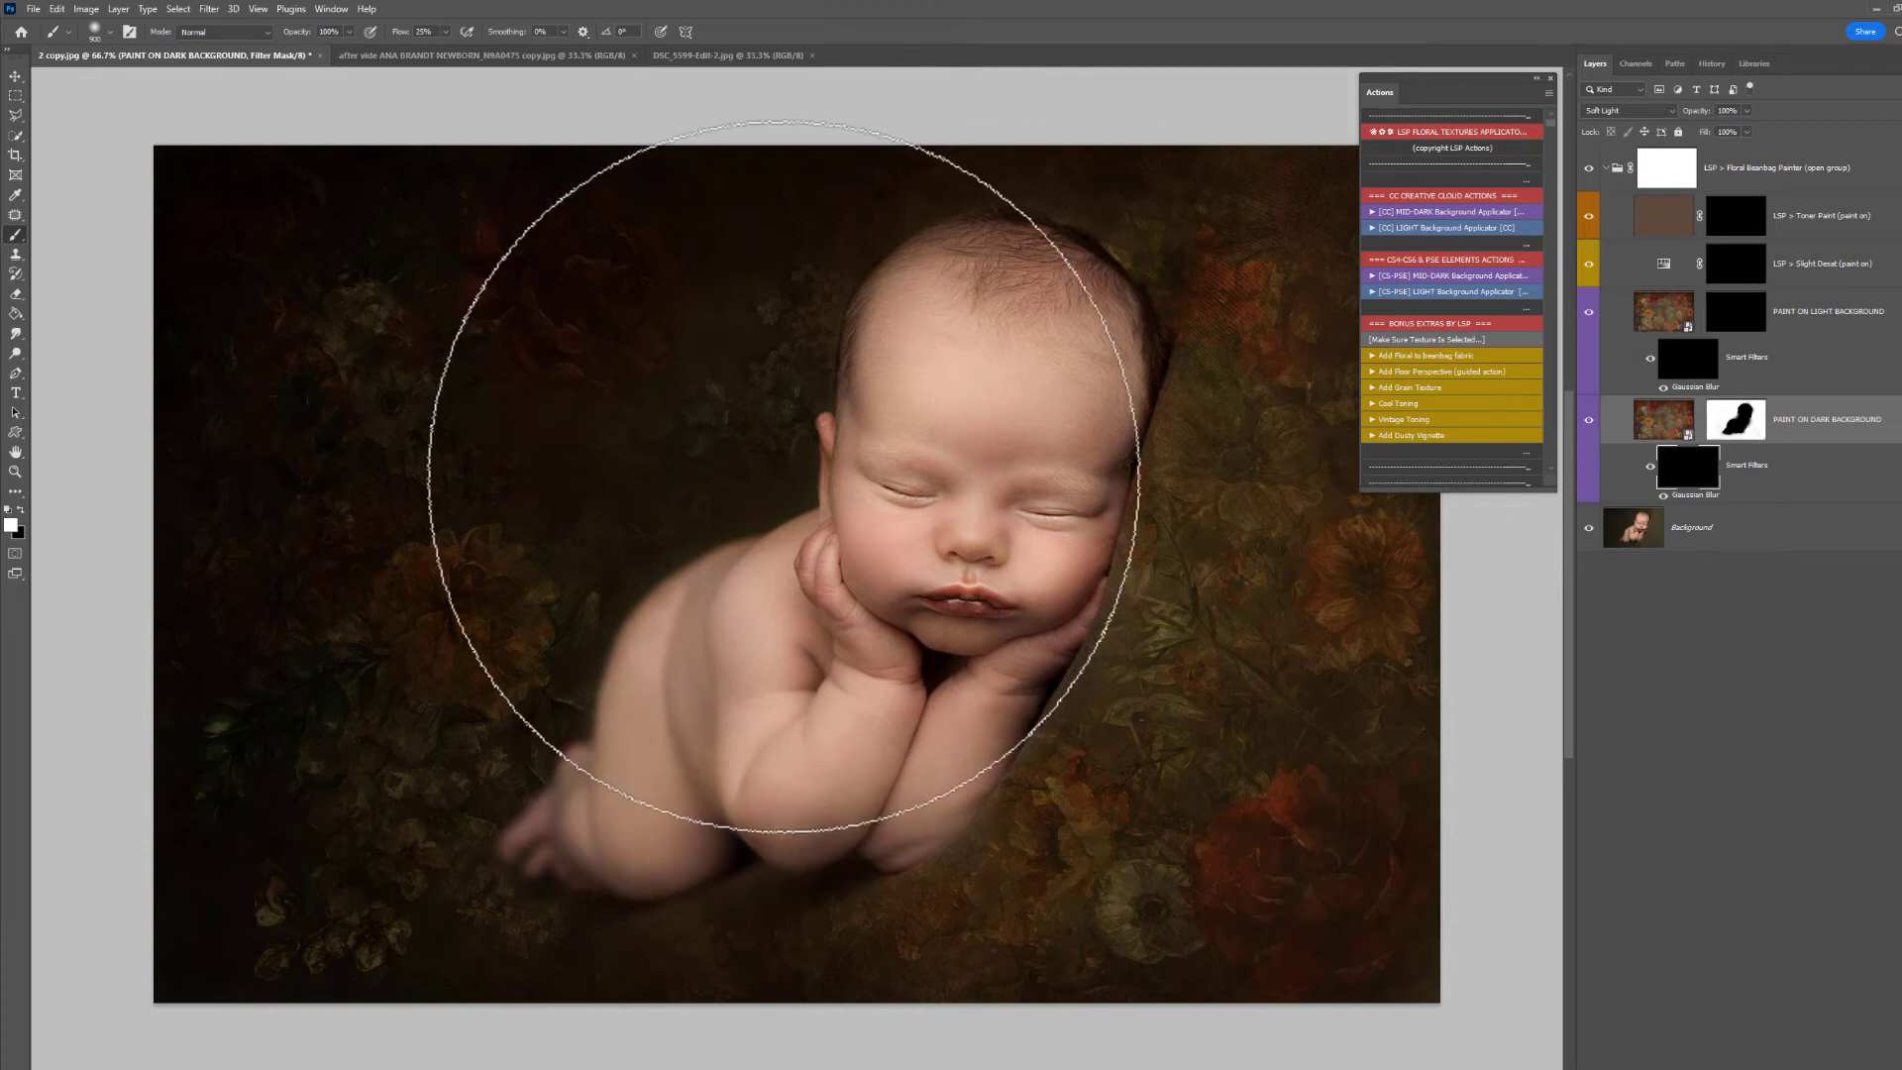
mouse_move(784, 479)
mouse_down()
mouse_move(673, 478)
mouse_move(852, 228)
mouse_move(642, 429)
mouse_move(366, 607)
mouse_move(328, 555)
mouse_move(497, 294)
mouse_move(282, 229)
mouse_move(170, 677)
mouse_move(349, 745)
mouse_move(429, 727)
mouse_move(752, 462)
mouse_up()
drag(794, 311, 958, 237)
right_click(481, 570)
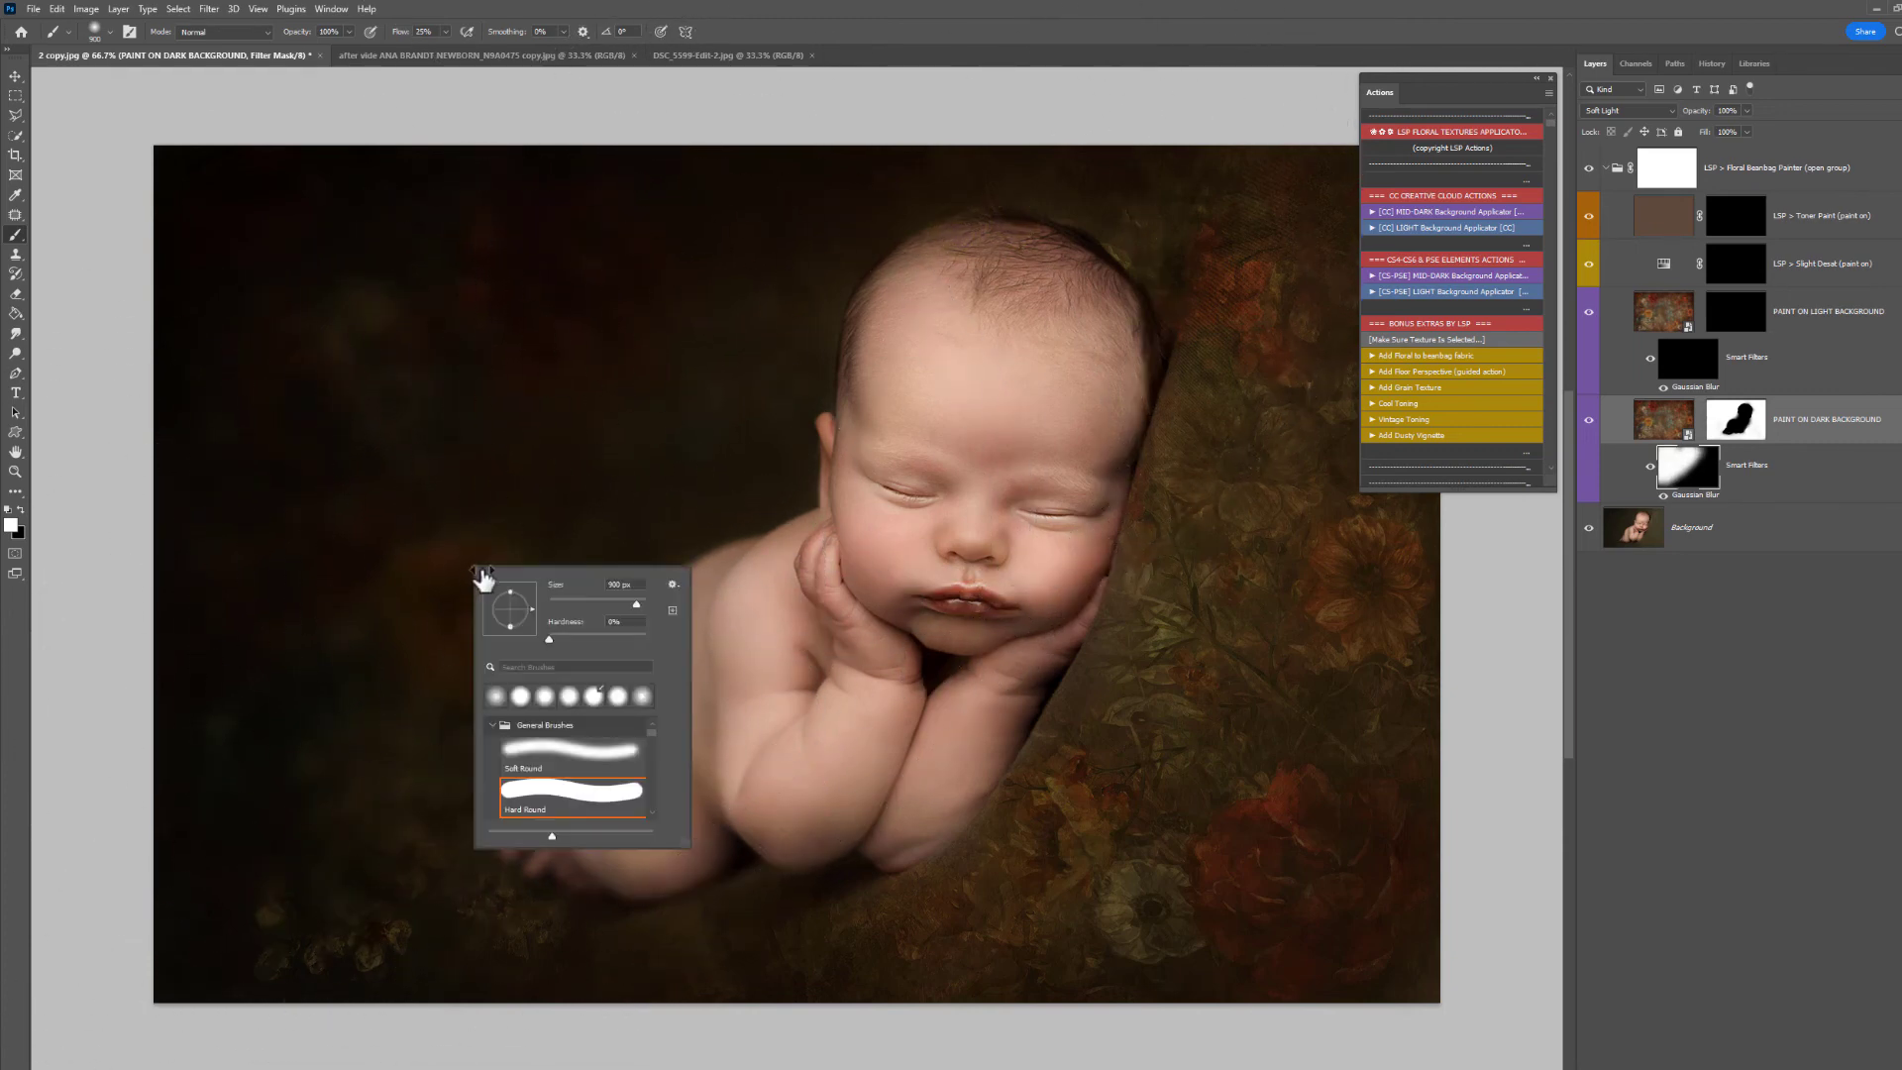
drag(636, 604, 643, 603)
key(Return)
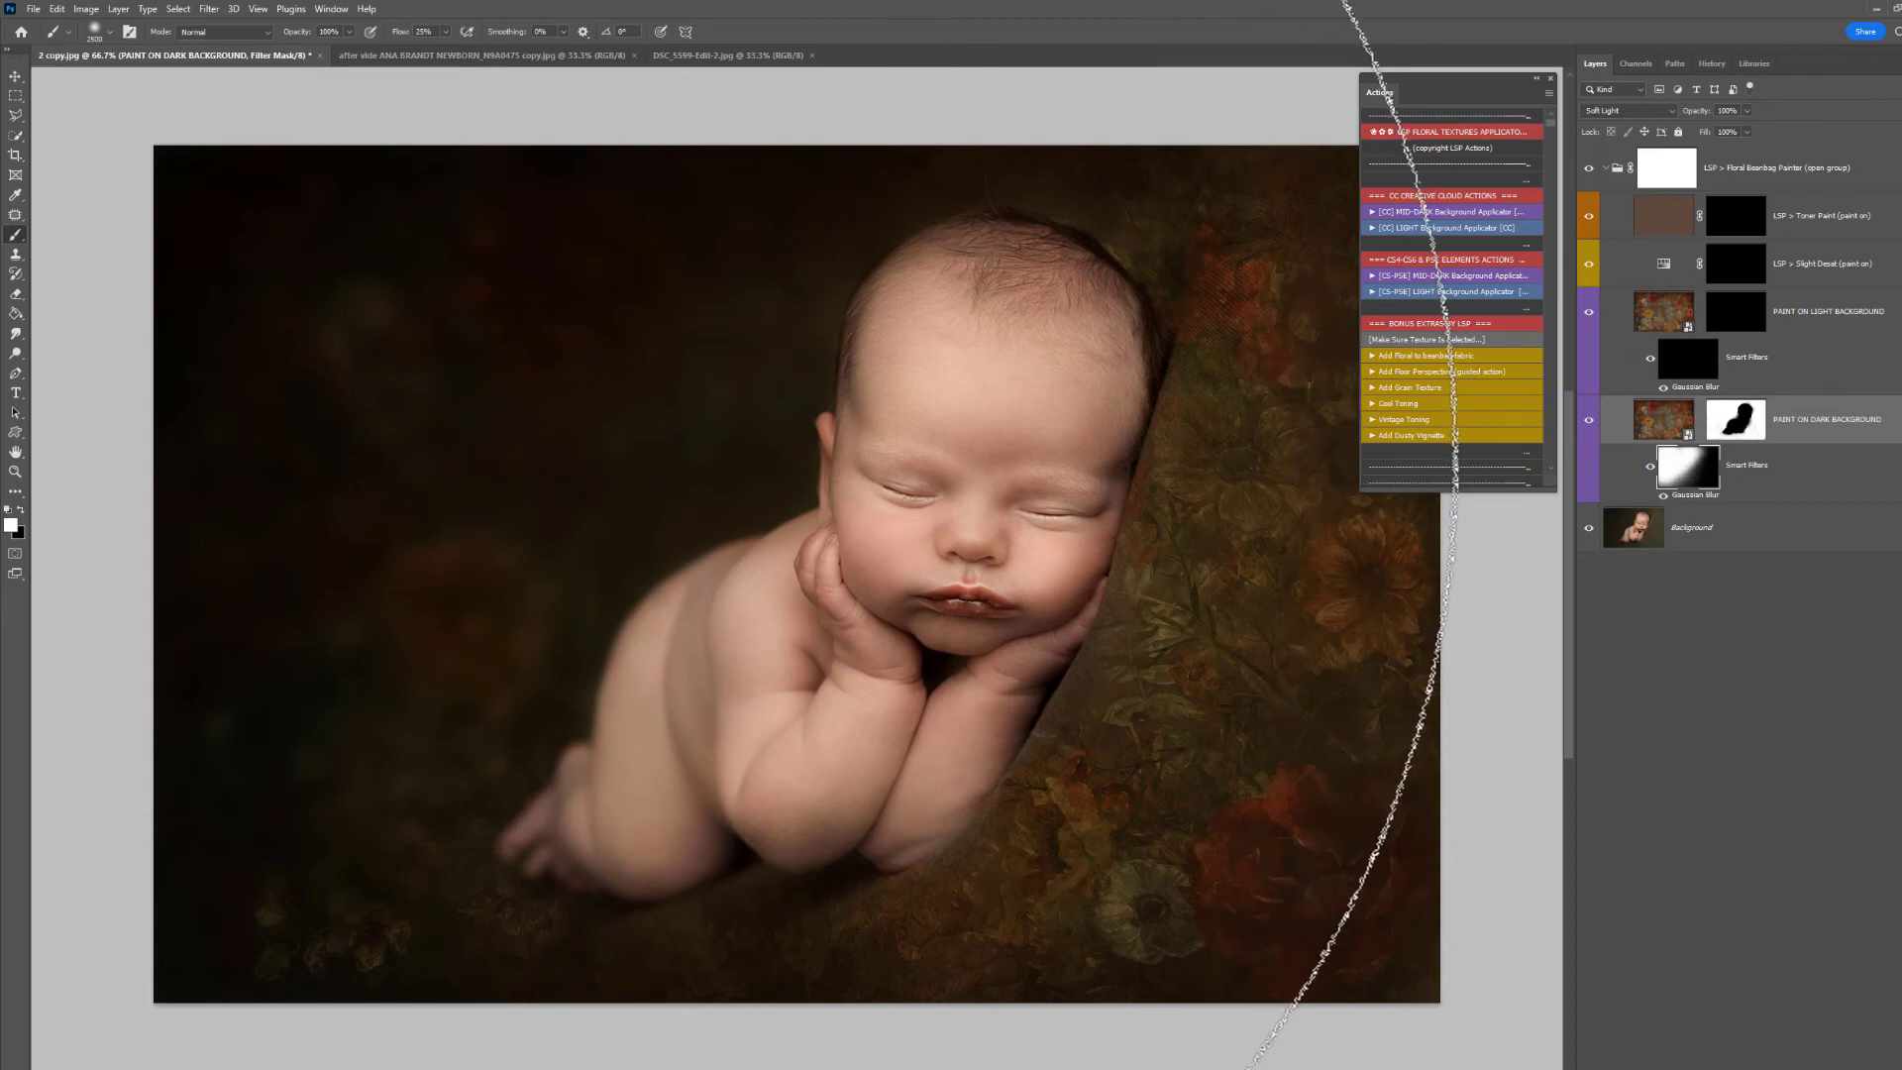
key([)
key([)
key([)
key([)
key([)
key([)
key([)
key([)
key([)
key([)
key([)
key([)
key([)
key([)
key([)
key([)
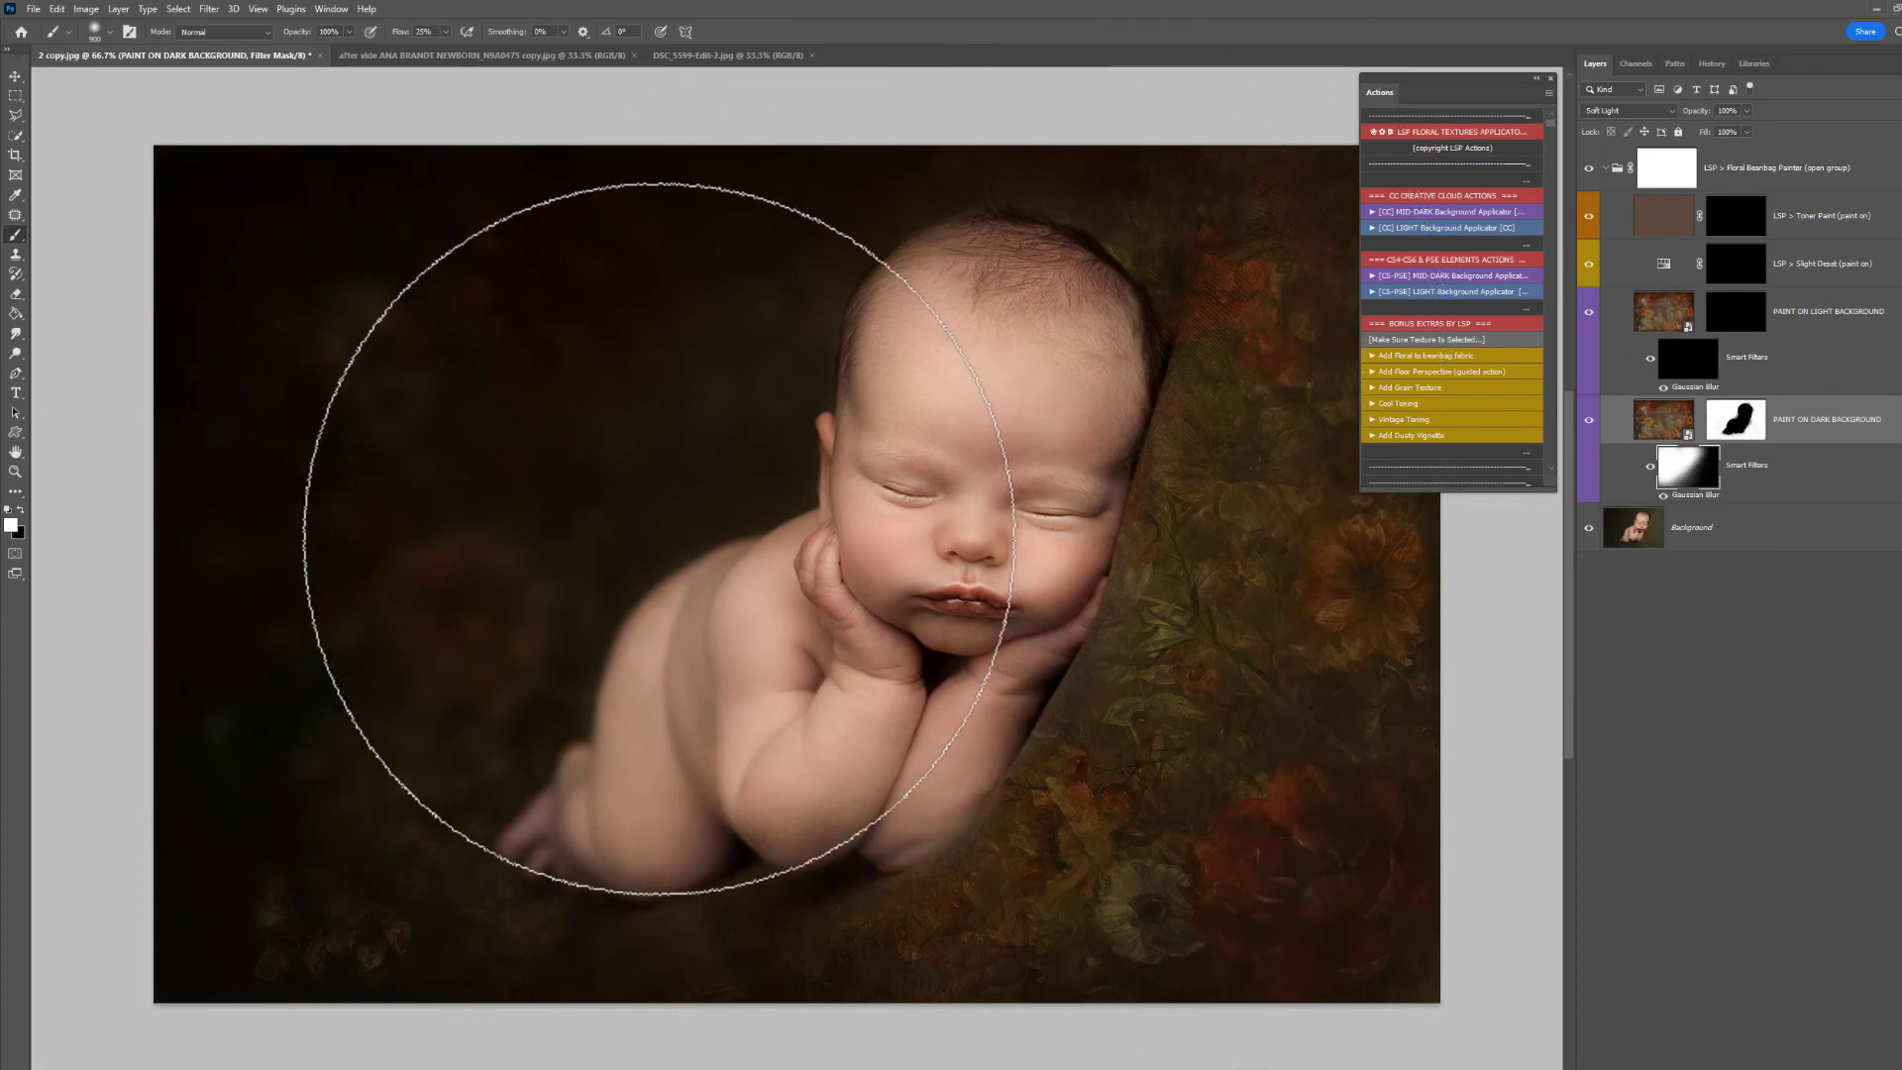
Step: Lower the Gaussian Blur radius of the PAINT ON DARK BACKGROUND smart filter for a softer background blur
double_click(1683, 496)
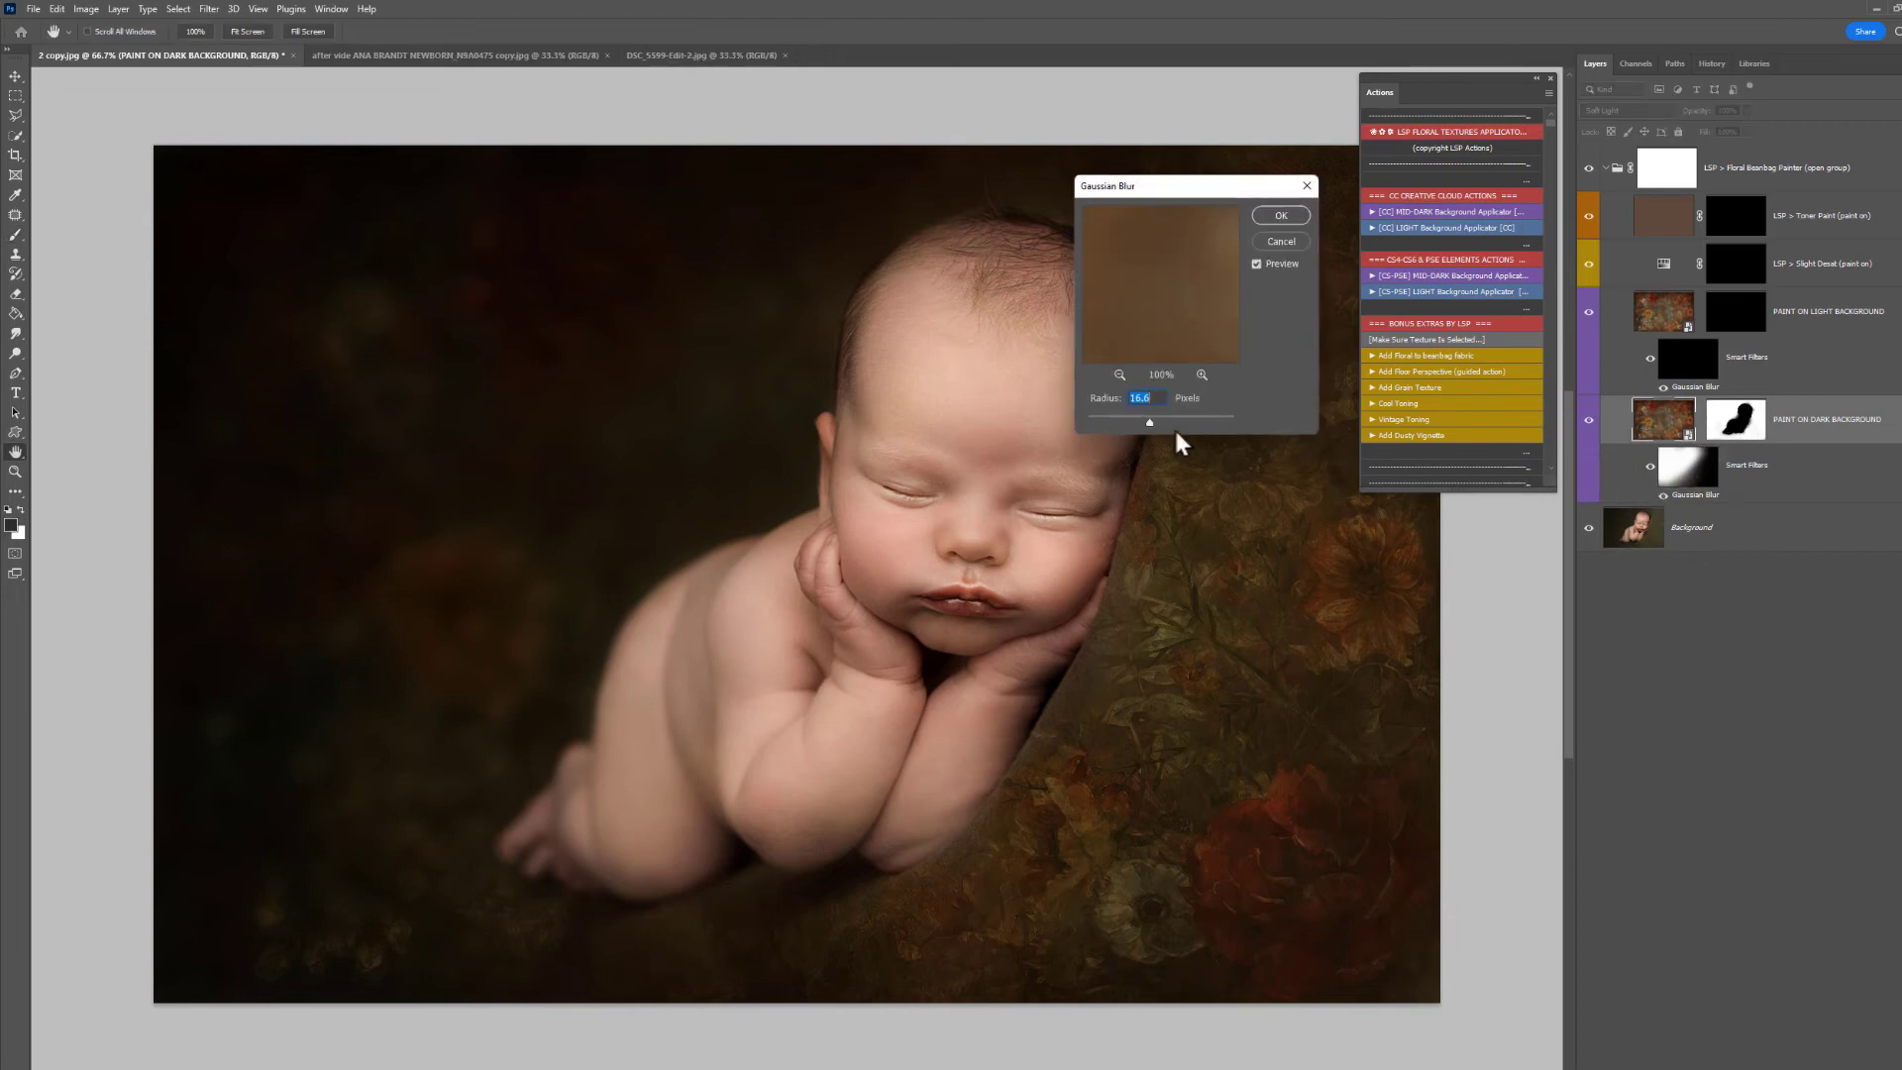
drag(1133, 429, 1124, 424)
click(1287, 223)
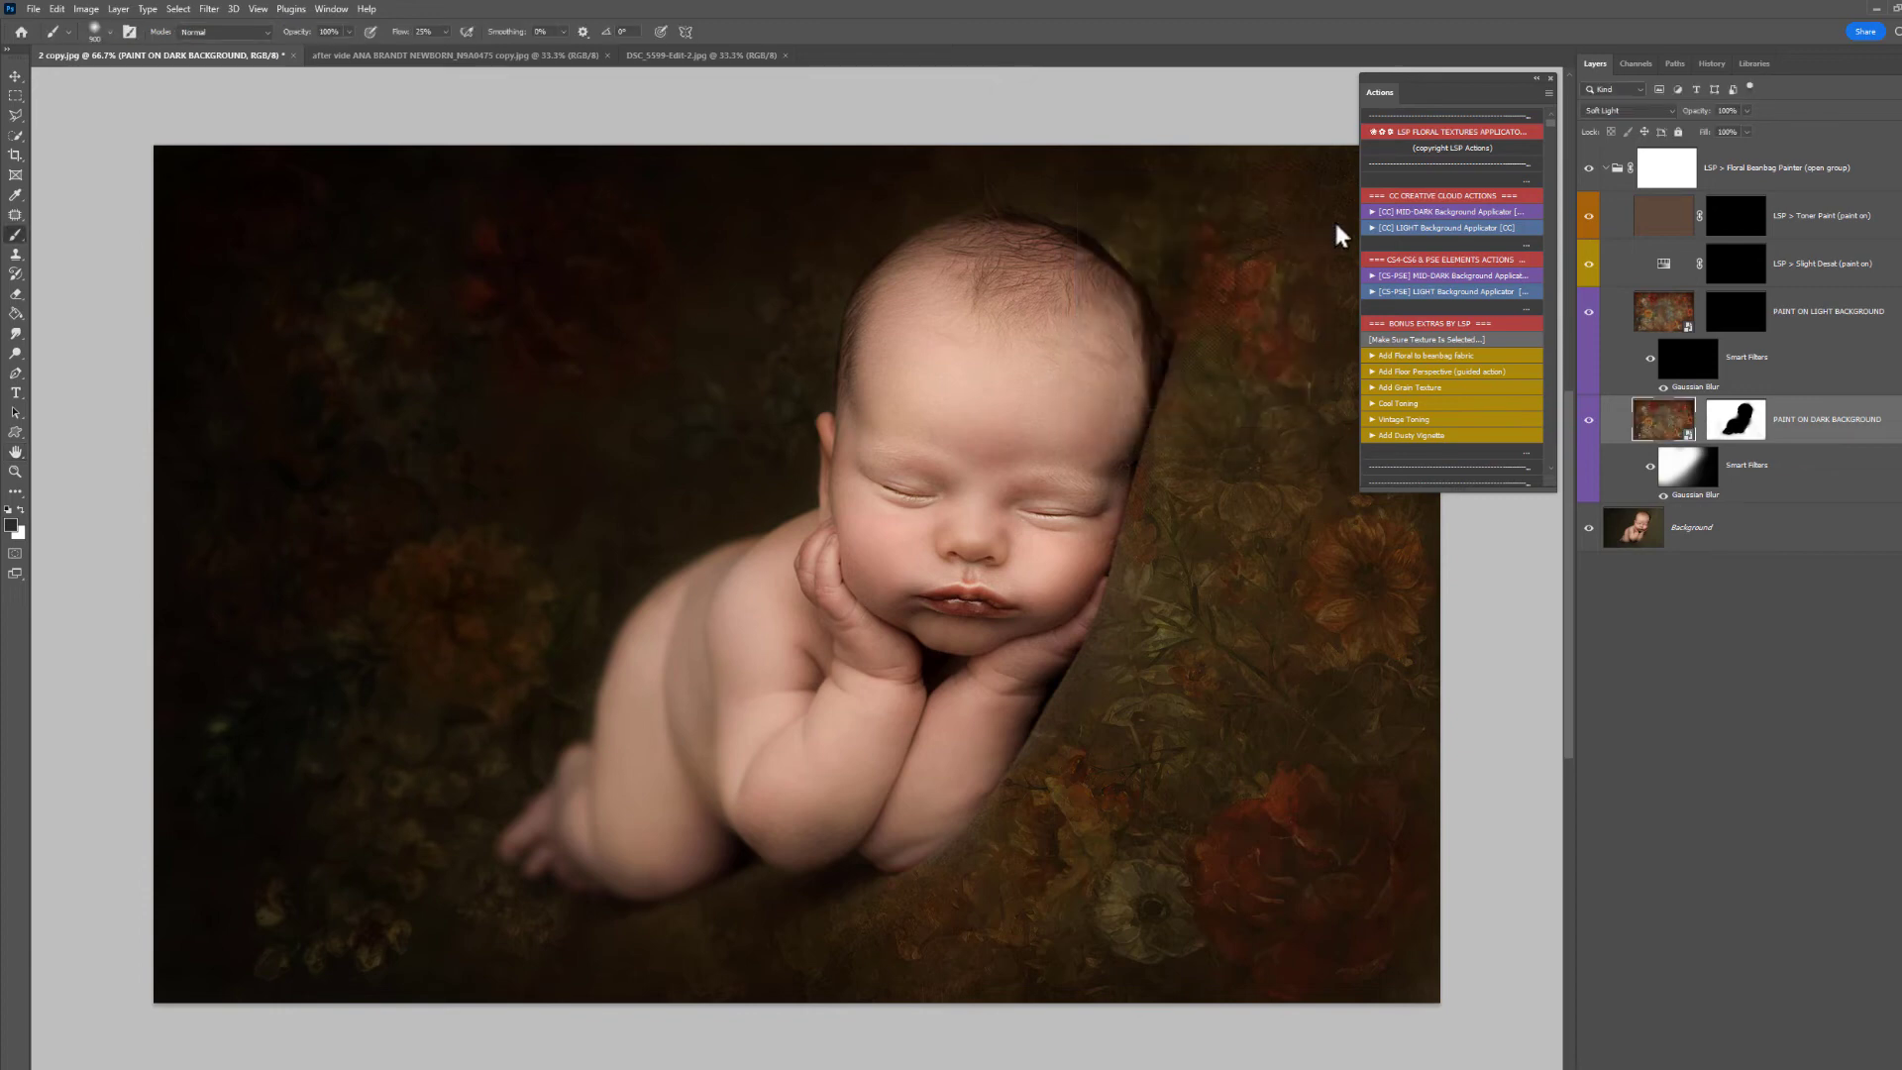
Step: Paint white on the LSP > Toner Paint mask over the fabric and around the baby to add warm toning
click(1732, 223)
key(x)
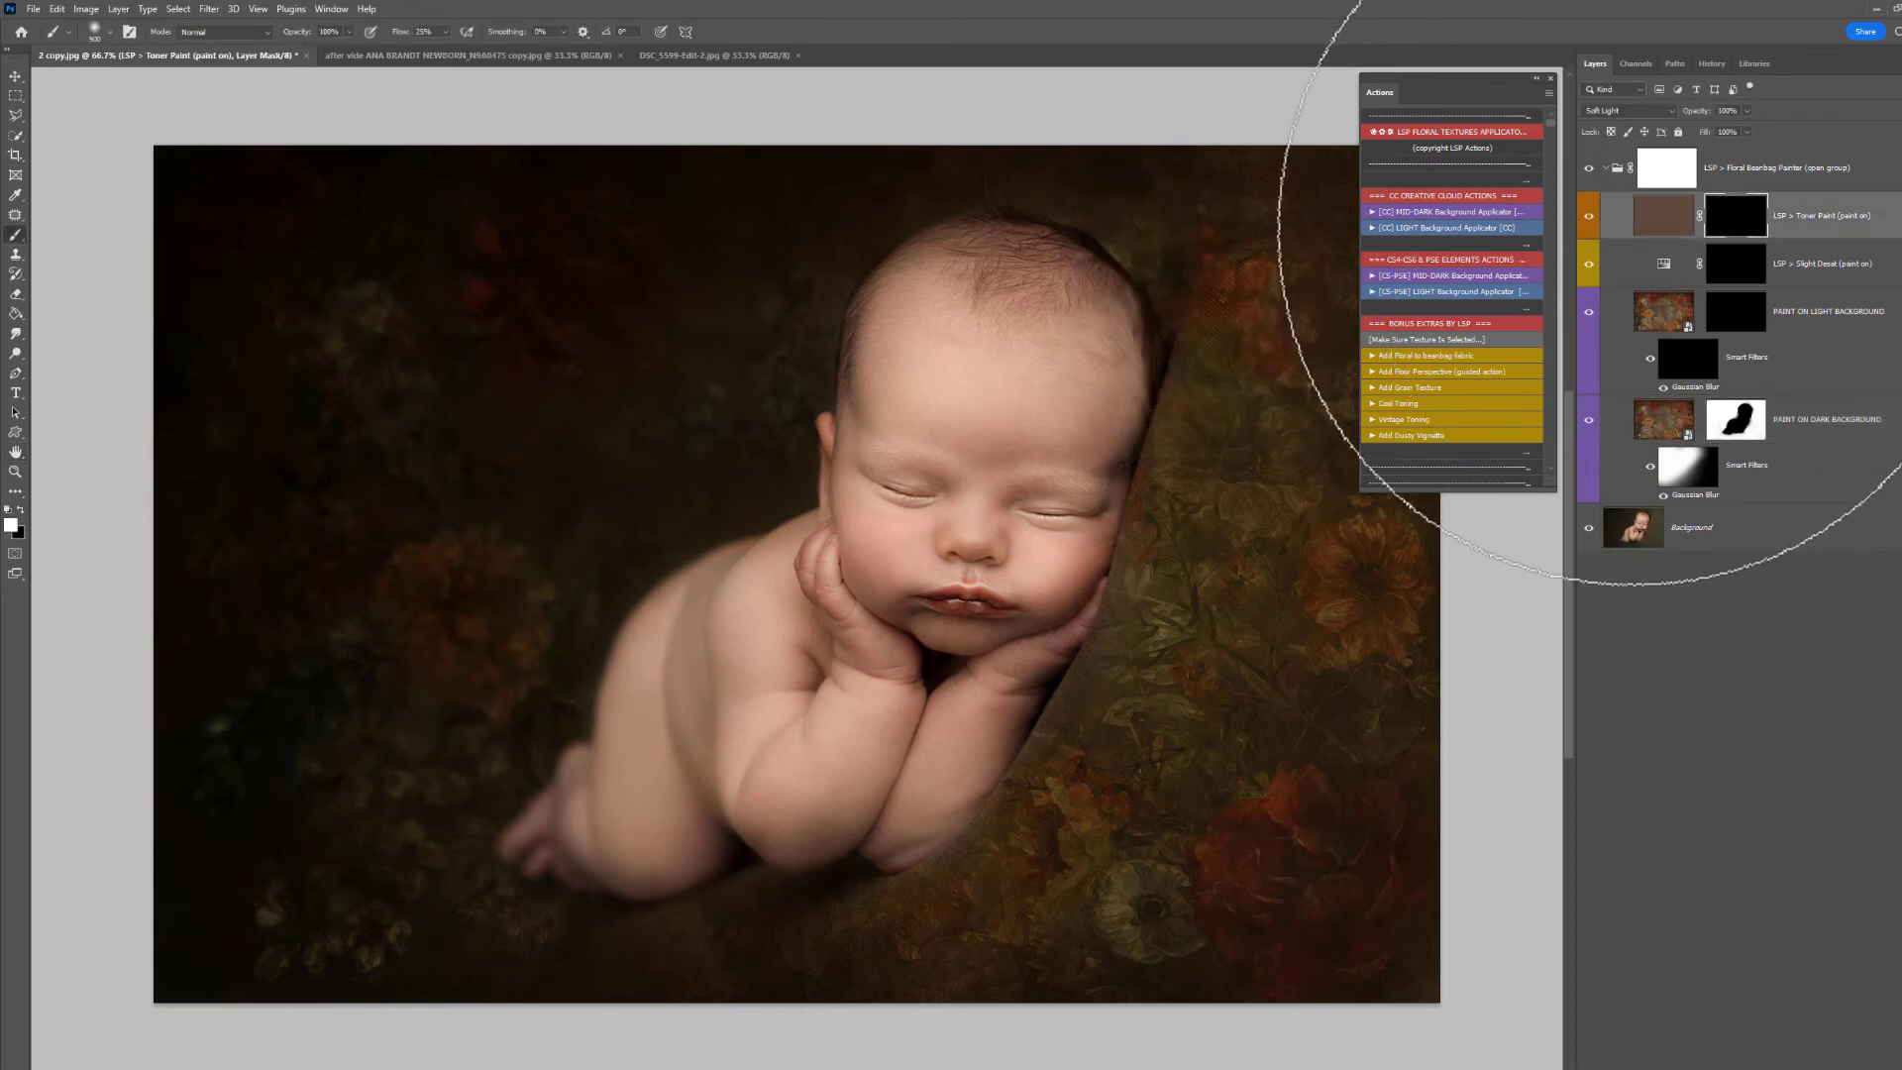
mouse_move(1233, 266)
mouse_down()
mouse_move(890, 241)
mouse_move(828, 297)
mouse_move(760, 524)
mouse_move(607, 677)
mouse_move(641, 841)
mouse_move(885, 788)
mouse_move(1120, 781)
mouse_move(1265, 505)
mouse_move(908, 792)
mouse_move(607, 850)
mouse_move(943, 677)
mouse_up()
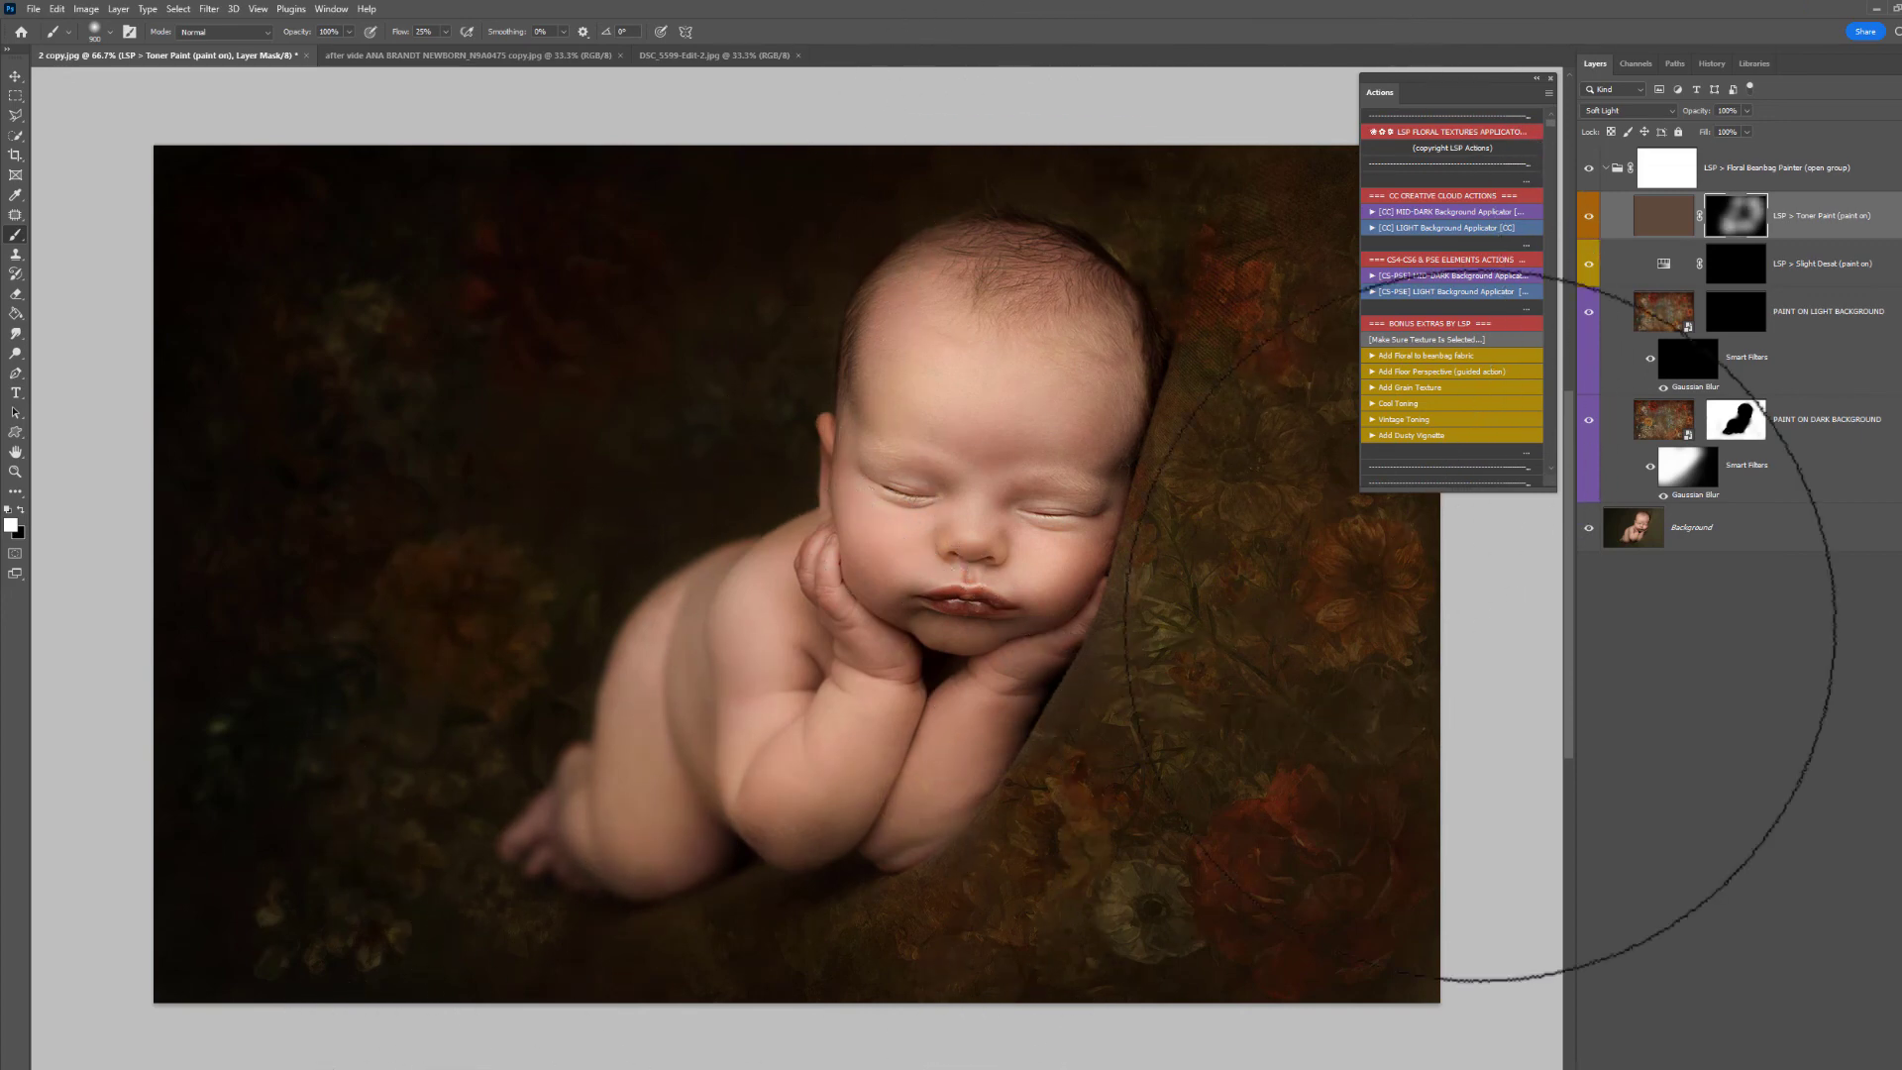
Step: Paint white on the LSP > Slight Desat mask across the florals around the baby and compare the image with the layer hidden and shown
click(1724, 275)
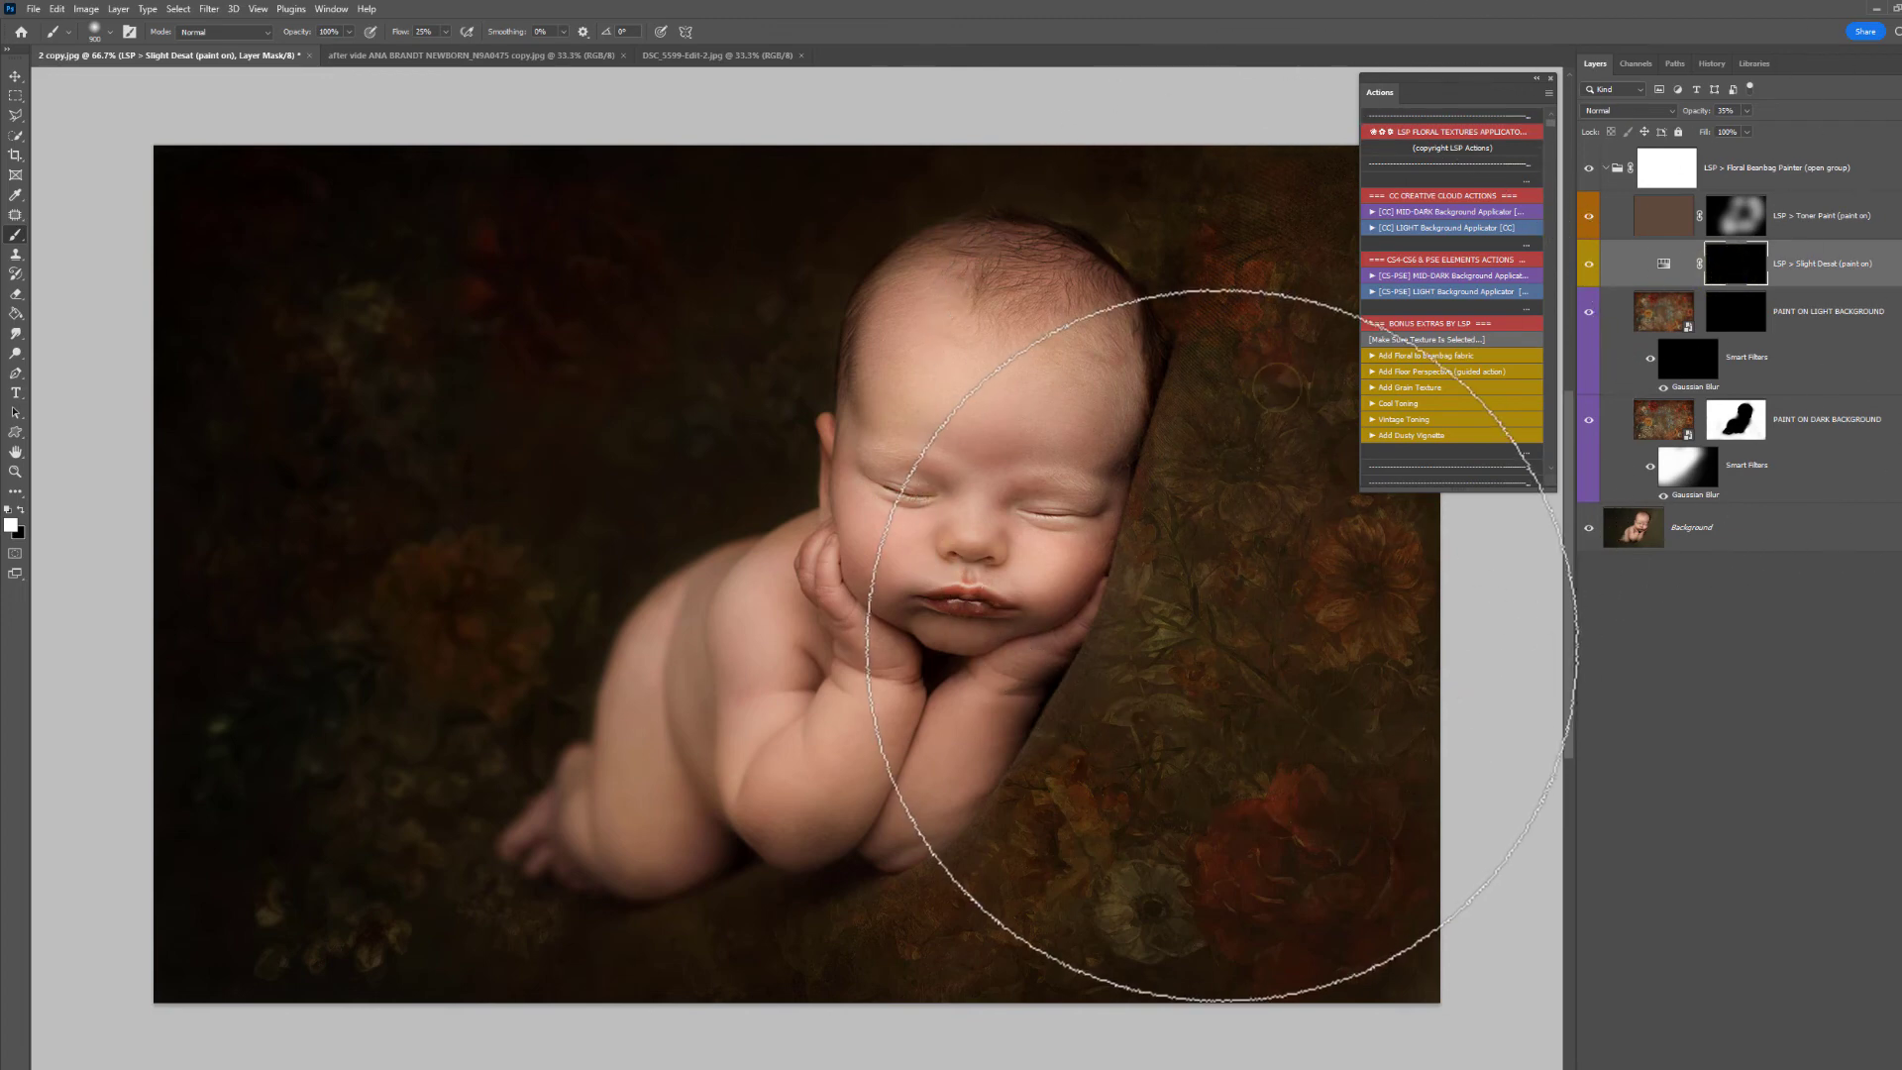
mouse_move(1160, 894)
mouse_down()
mouse_move(1190, 847)
mouse_move(428, 879)
mouse_move(468, 557)
mouse_move(421, 946)
mouse_move(664, 948)
mouse_move(1164, 760)
mouse_move(1233, 684)
mouse_move(1310, 288)
mouse_up()
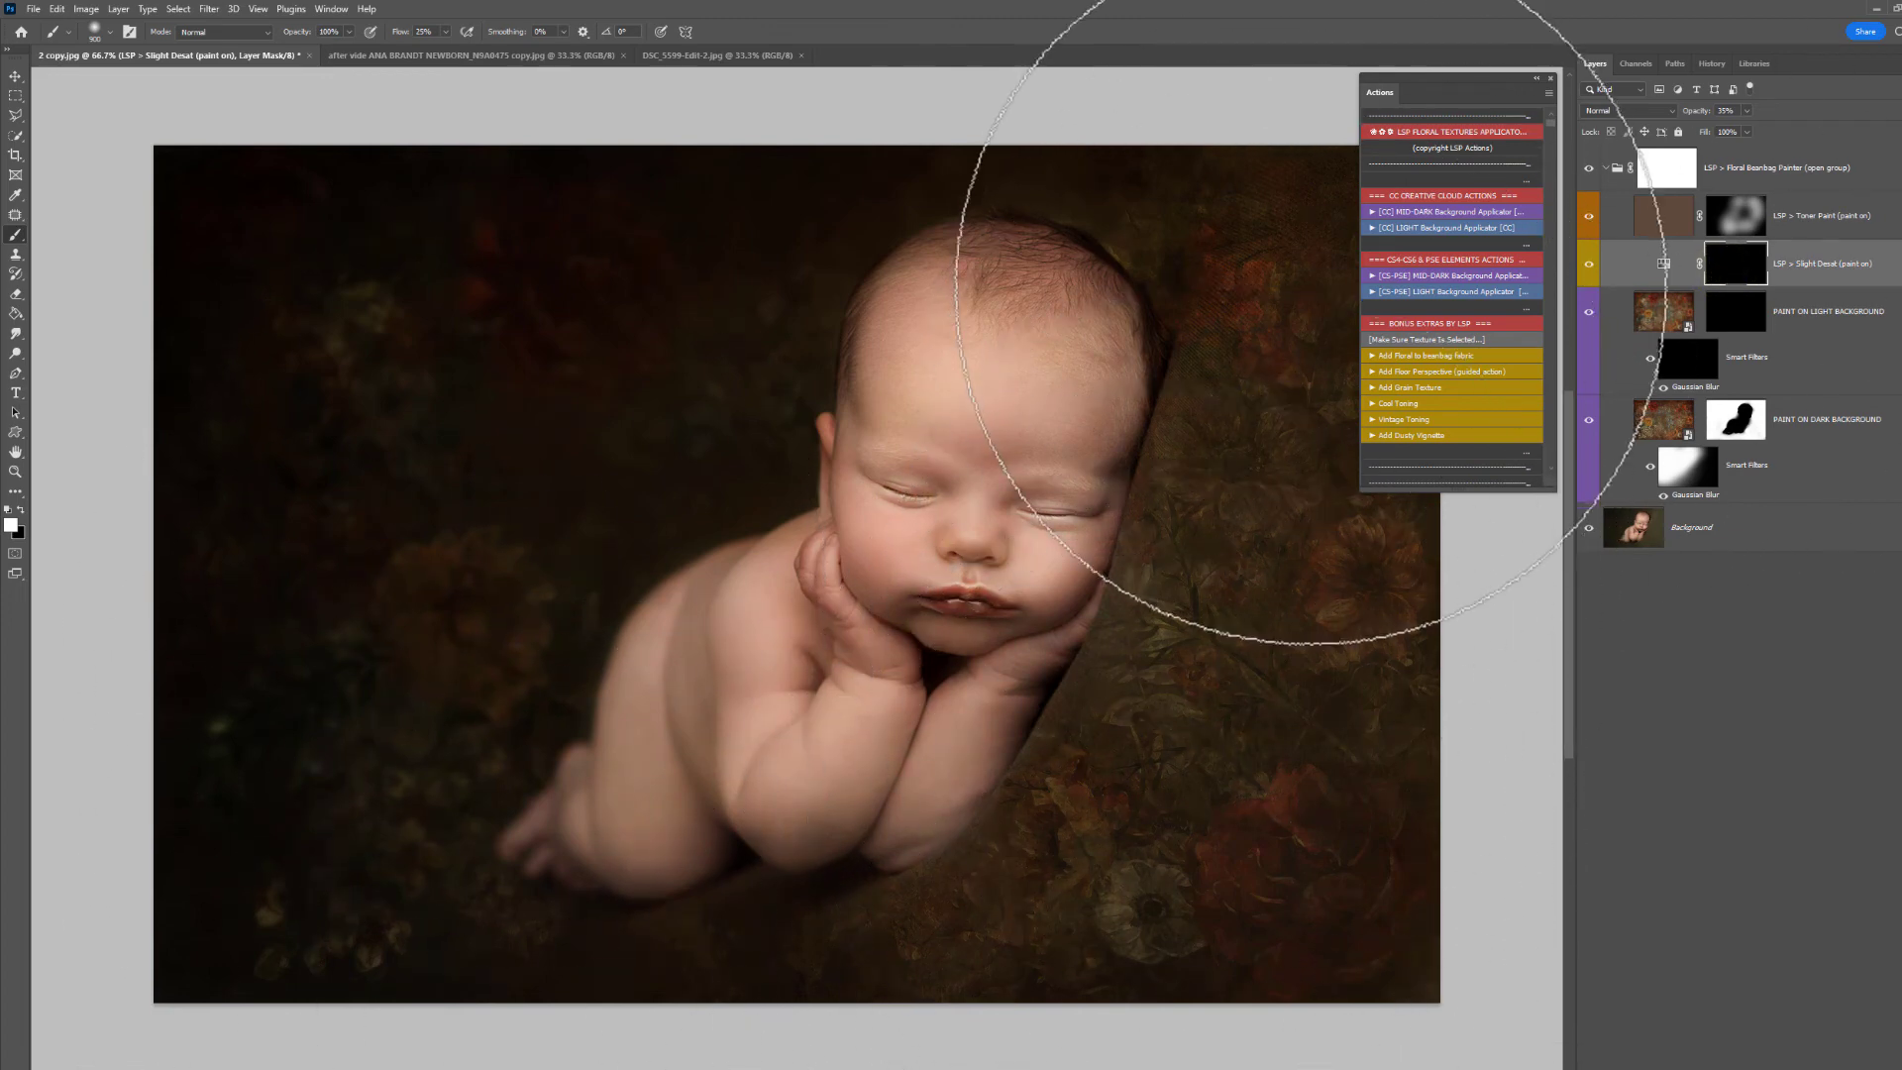
click(1589, 265)
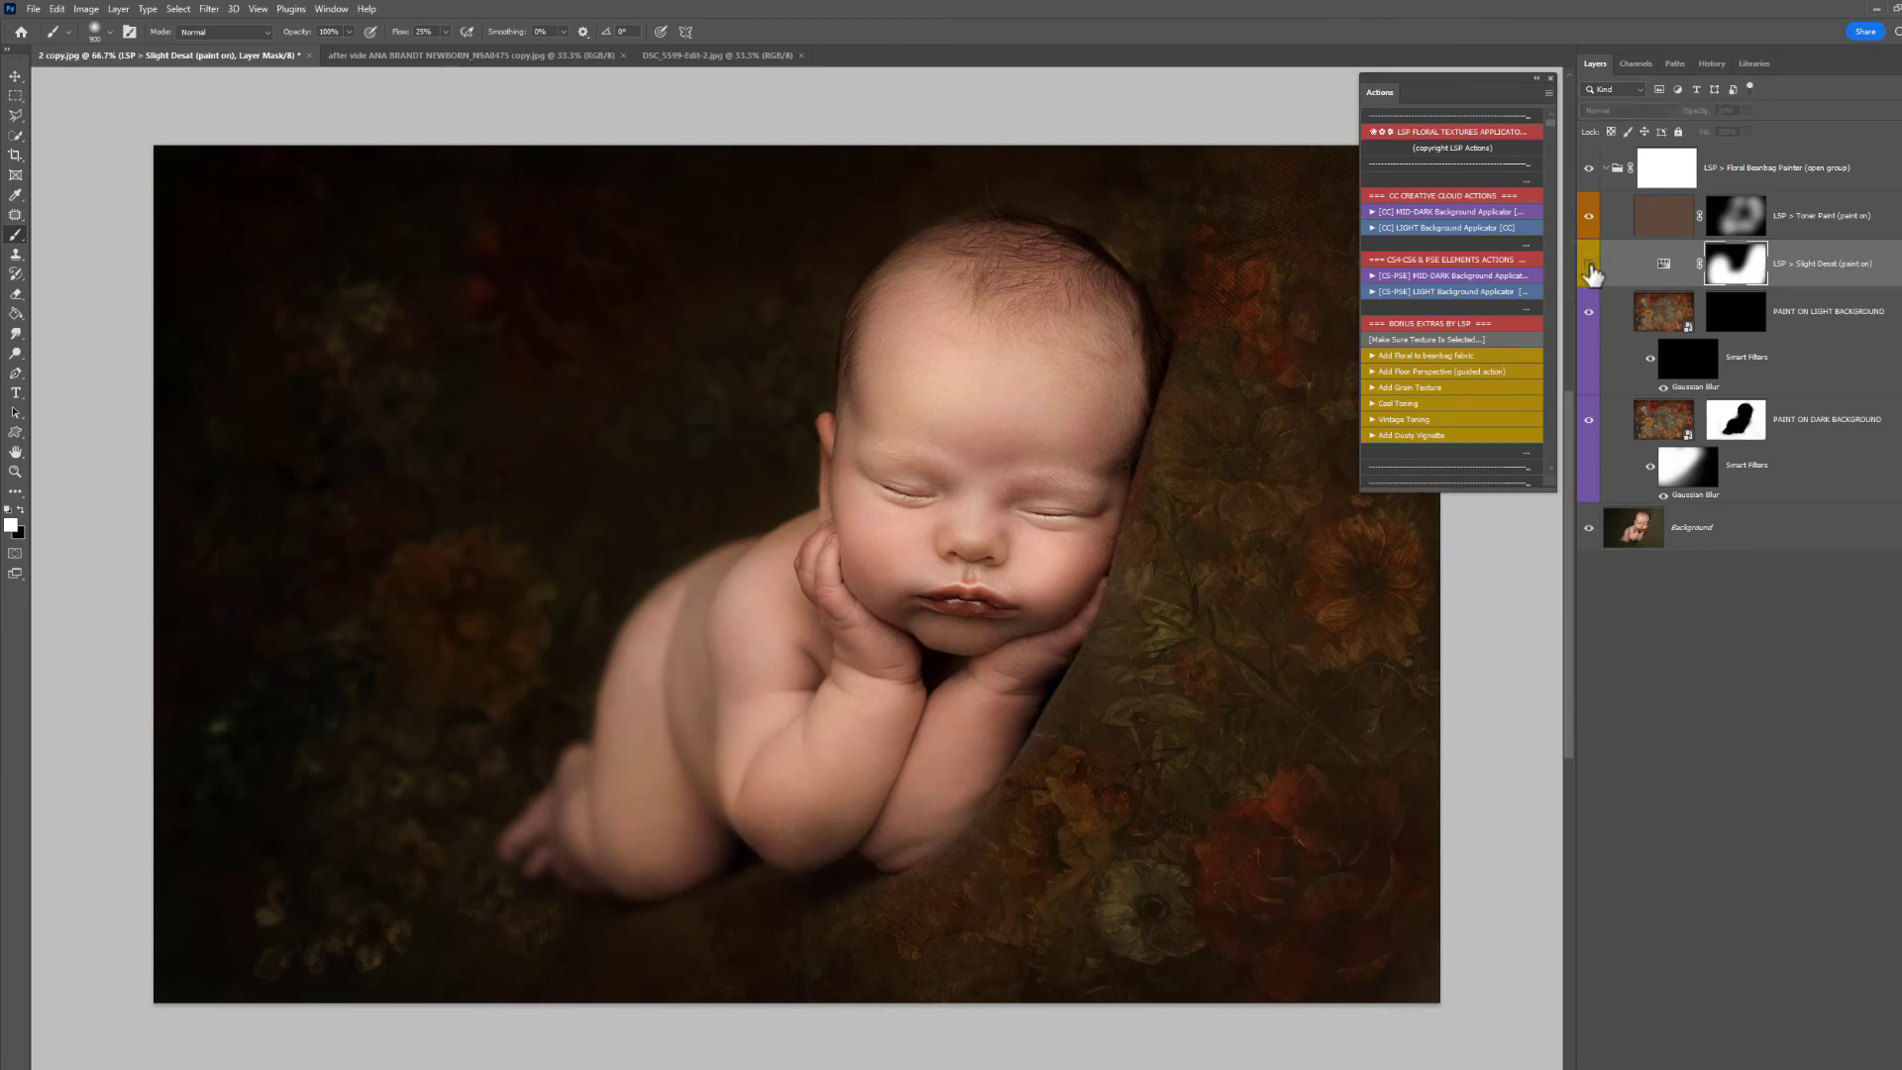
click(1589, 264)
click(1747, 111)
Step: Paint white on the PAINT ON LIGHT BACKGROUND mask over the fabric beside the baby
click(1745, 317)
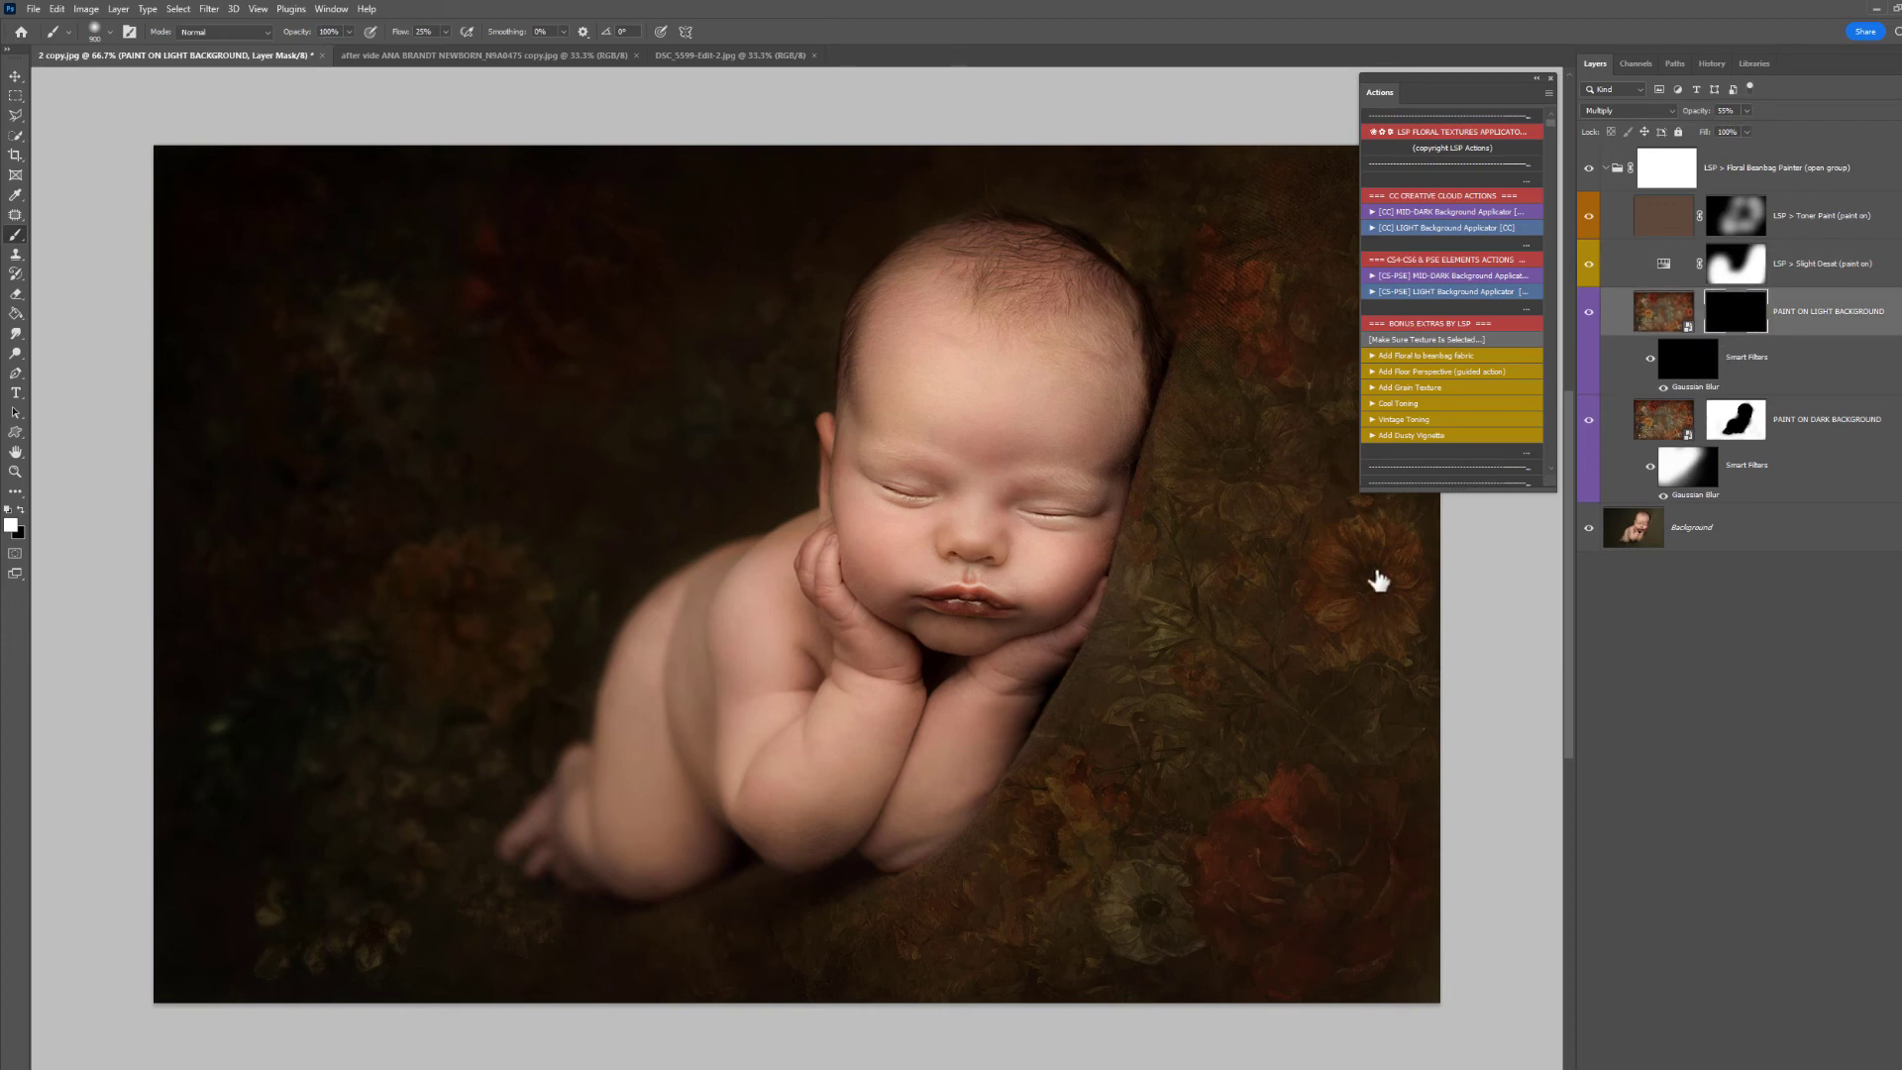
click(1269, 655)
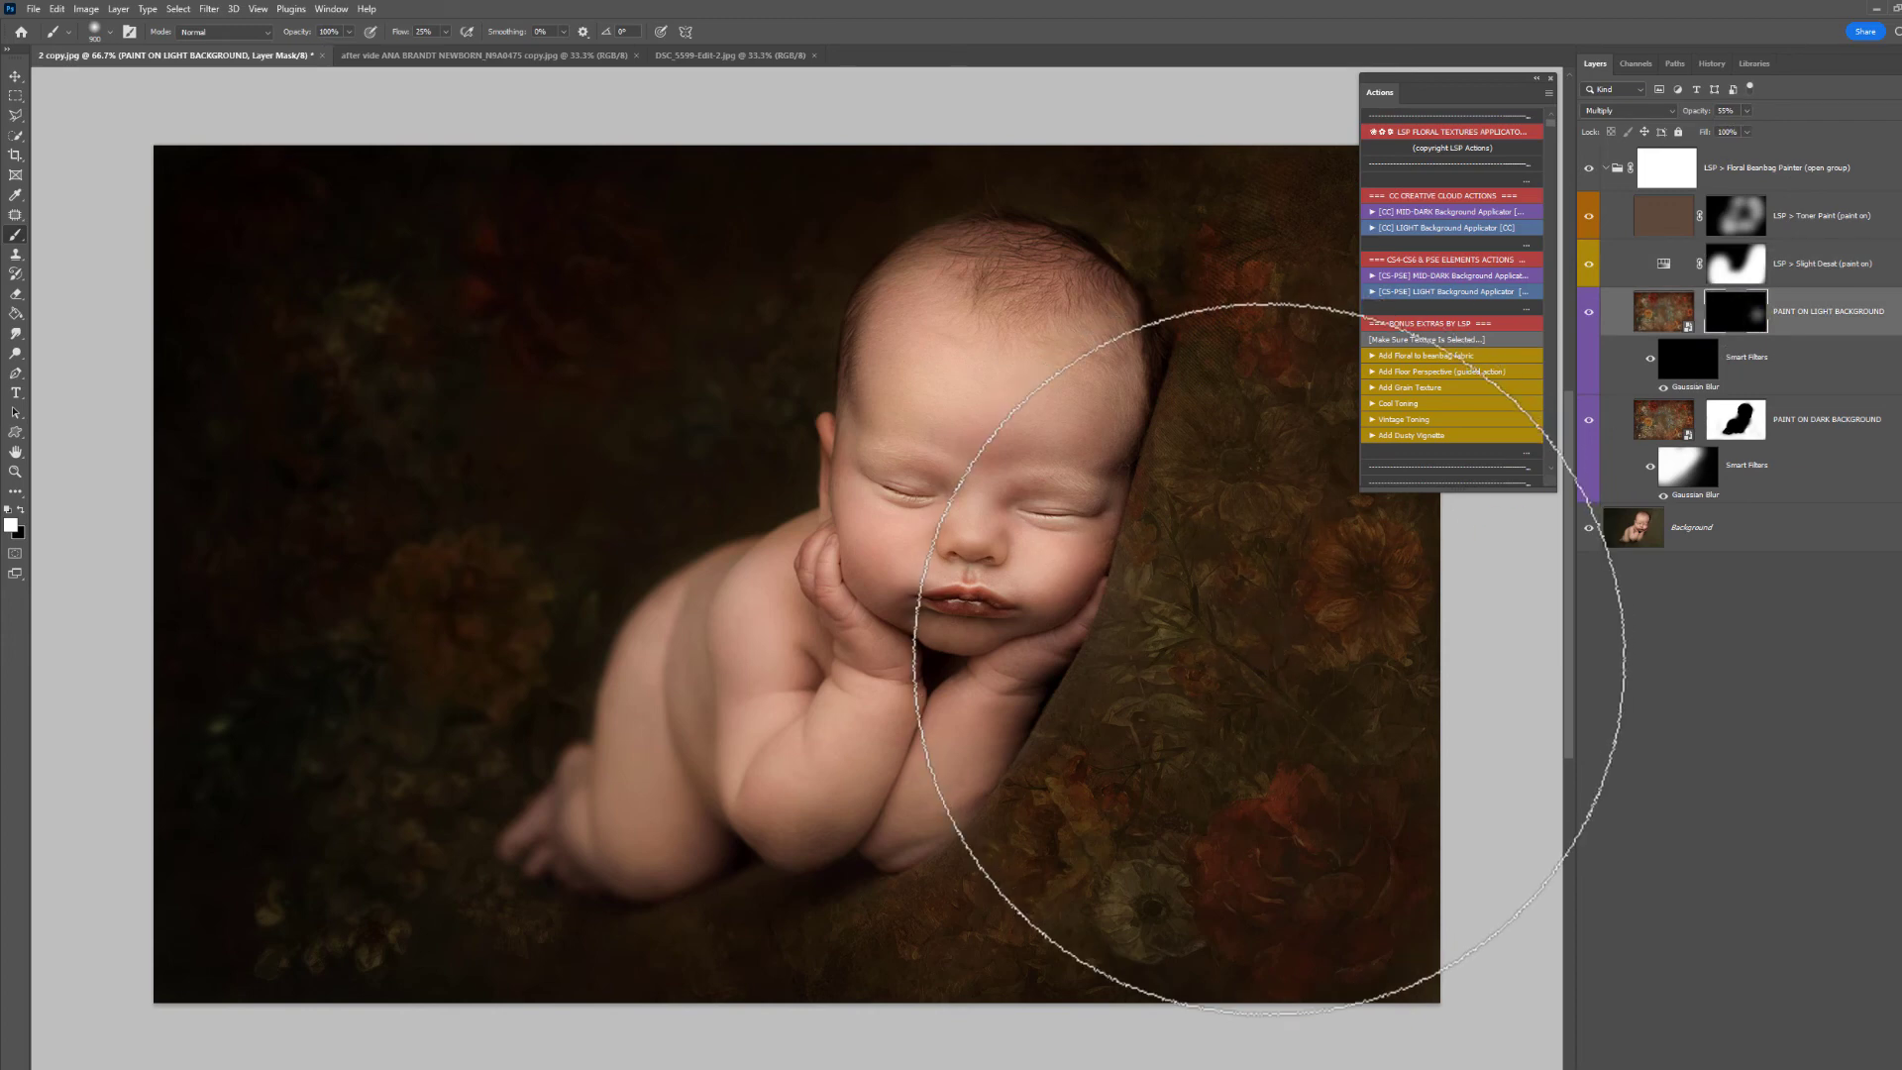